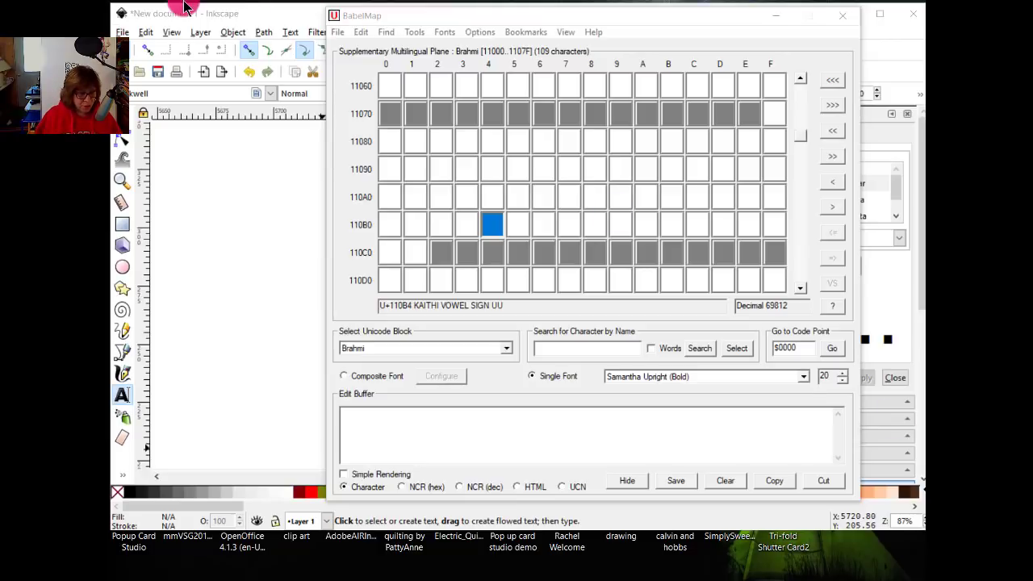
Enlarge the Inkscape window to the bottom of the screen and bring BabelMap back in front of it.
left_click(216, 14)
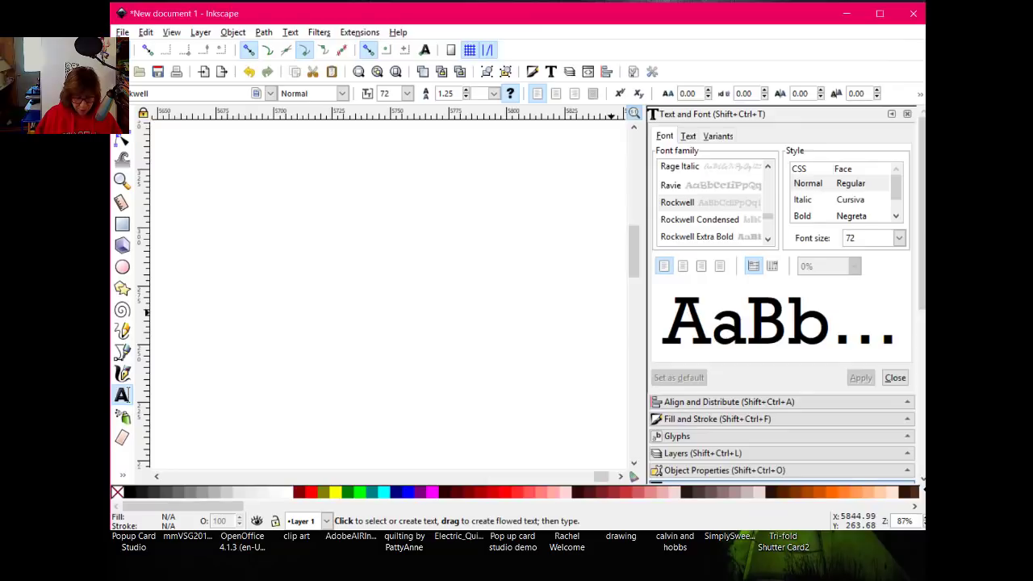
left_click_drag(828, 533, 840, 572)
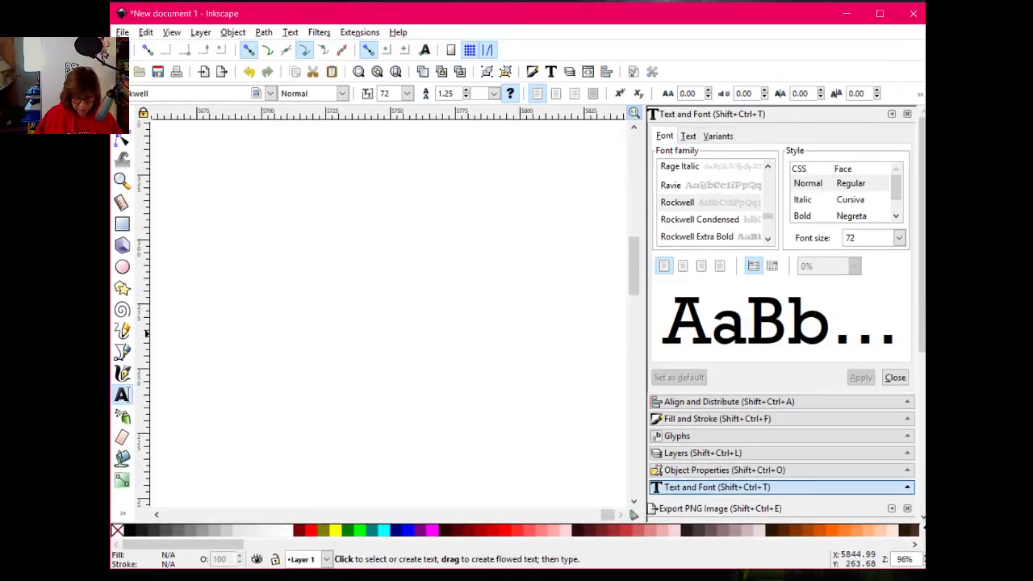
key("alt+Tab")
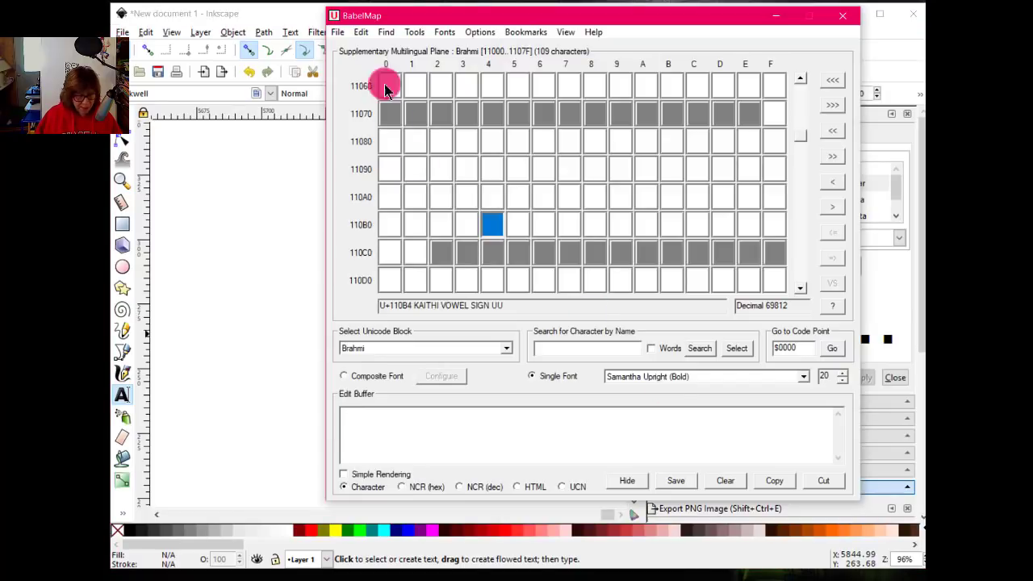
left_click_drag(479, 18, 486, 25)
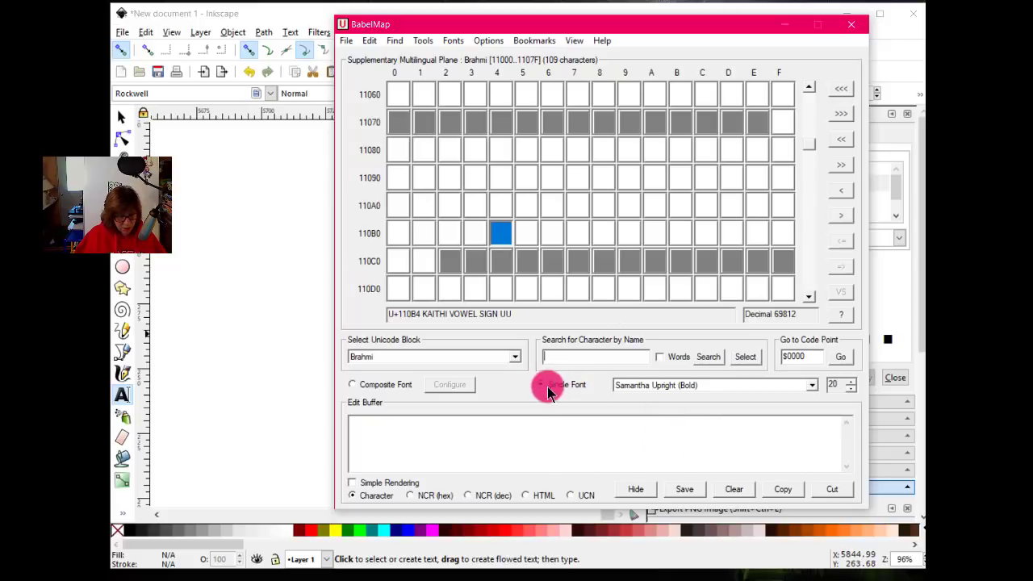
Examine the Samantha entries in the list of single fonts, keeping Samantha Upright (Bold).
left_click(797, 385)
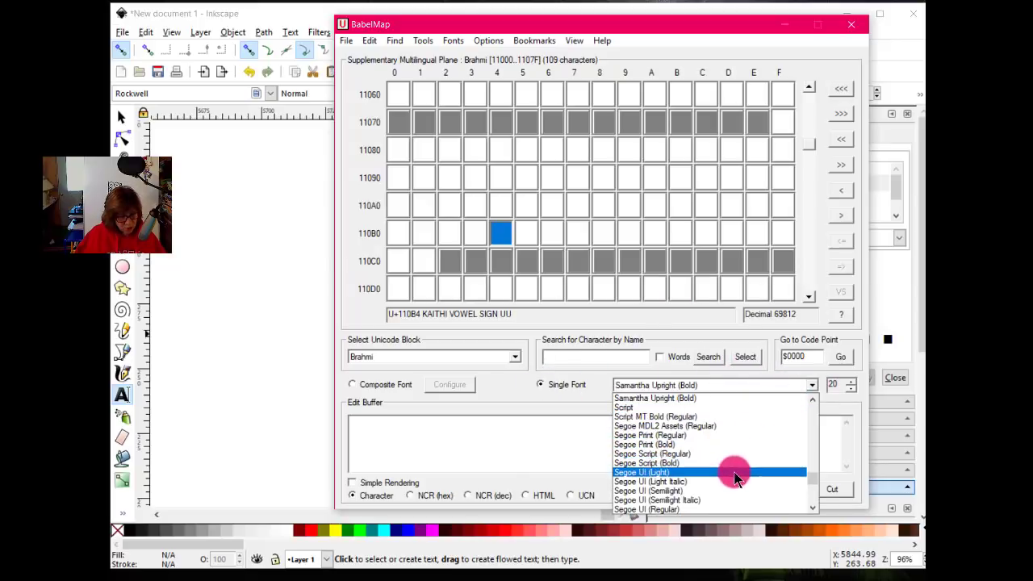
scroll(732, 482, "up", 2)
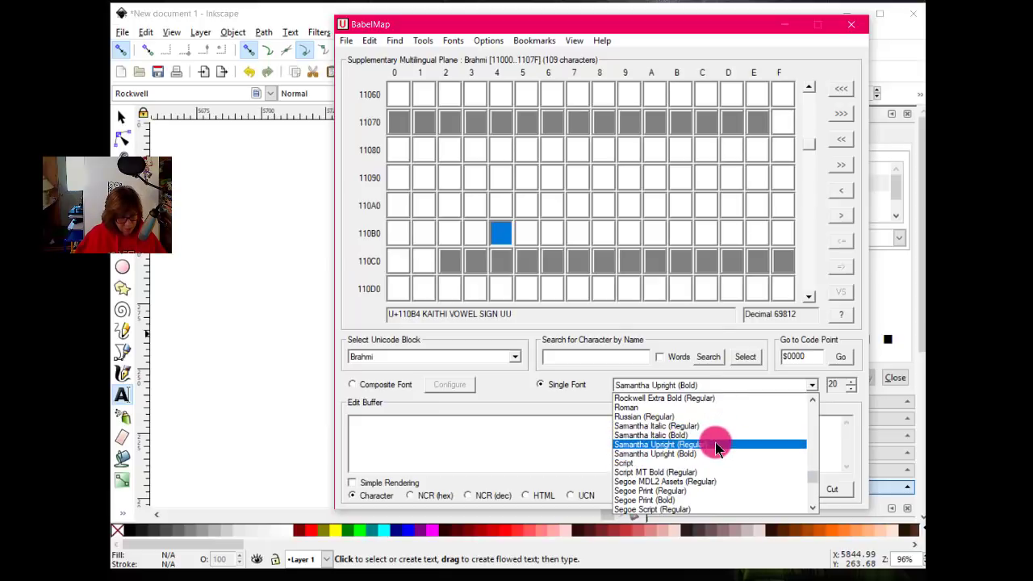
left_click(591, 363)
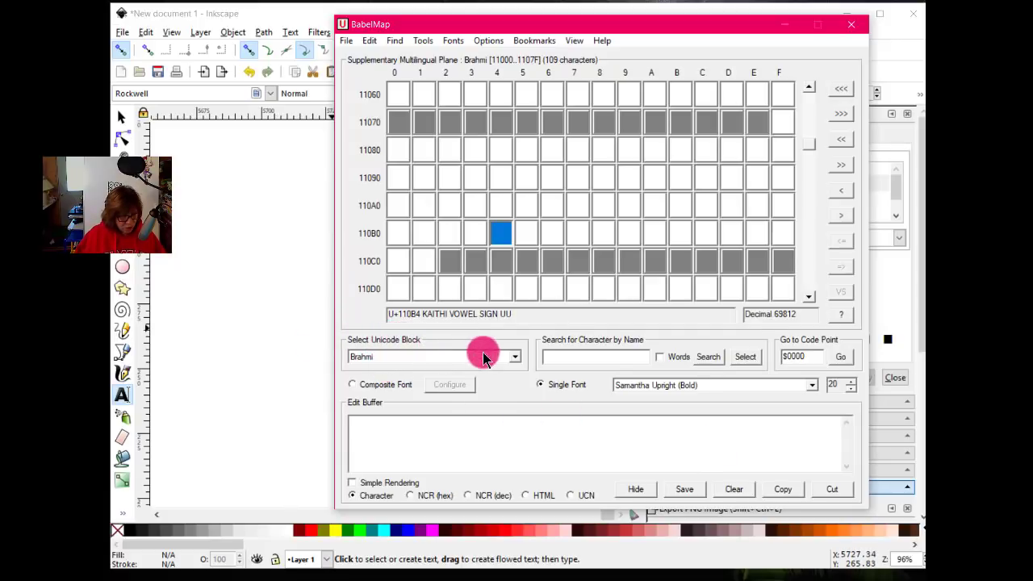
Display the Private Use Area Unicode block for the Samantha Upright (Bold) font.
left_click(516, 358)
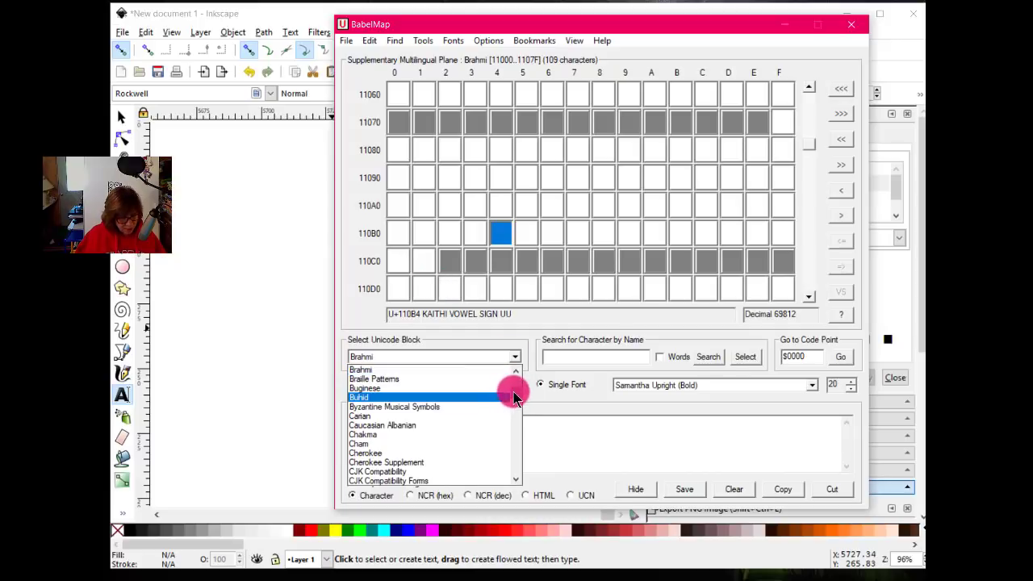
scroll(519, 408, "down", 15)
left_click_drag(519, 409, 520, 450)
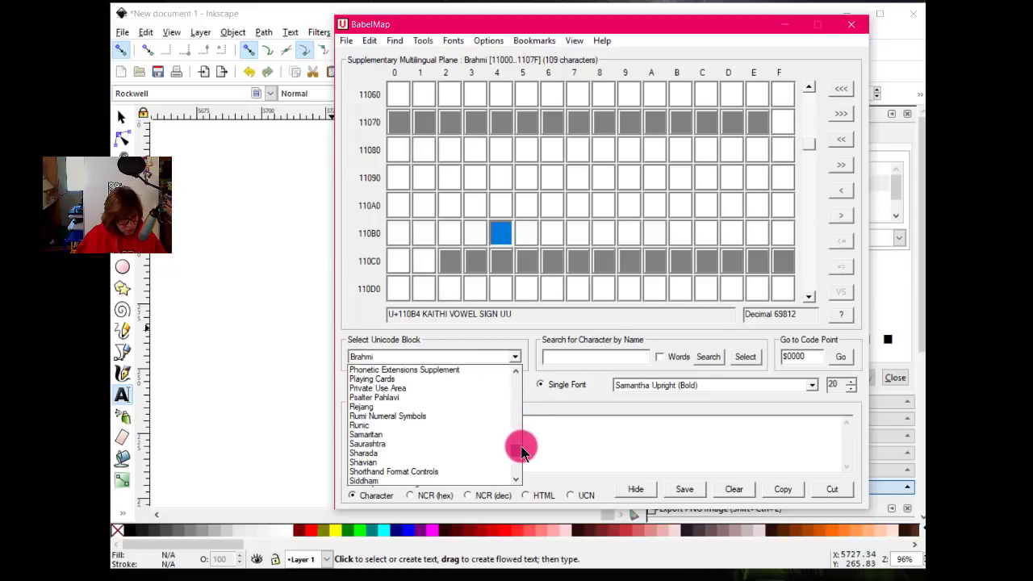
left_click(477, 388)
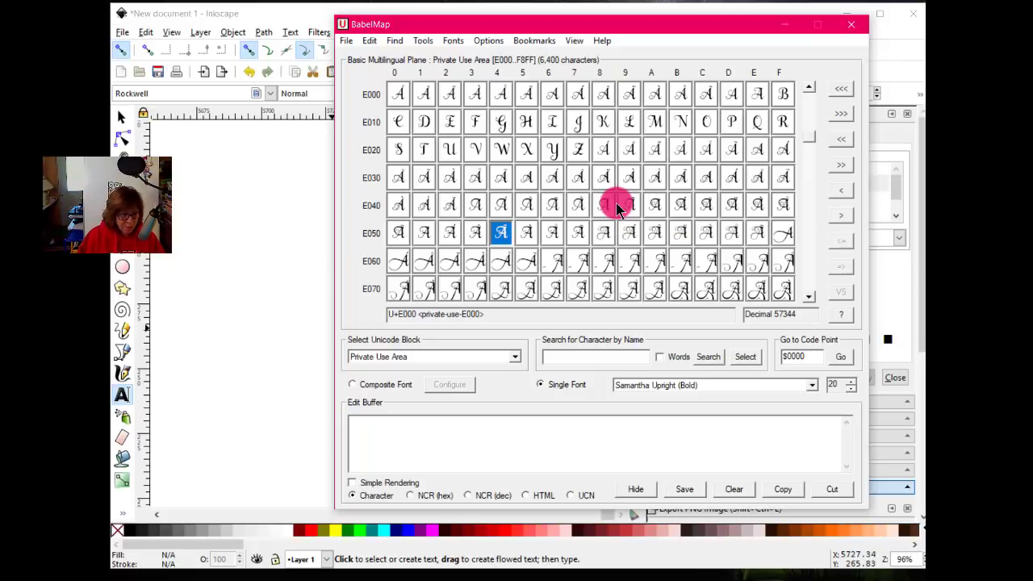
Look over the alternate letter glyphs and enter "Happy Easter" in the edit buffer.
scroll(618, 209, "down", 5)
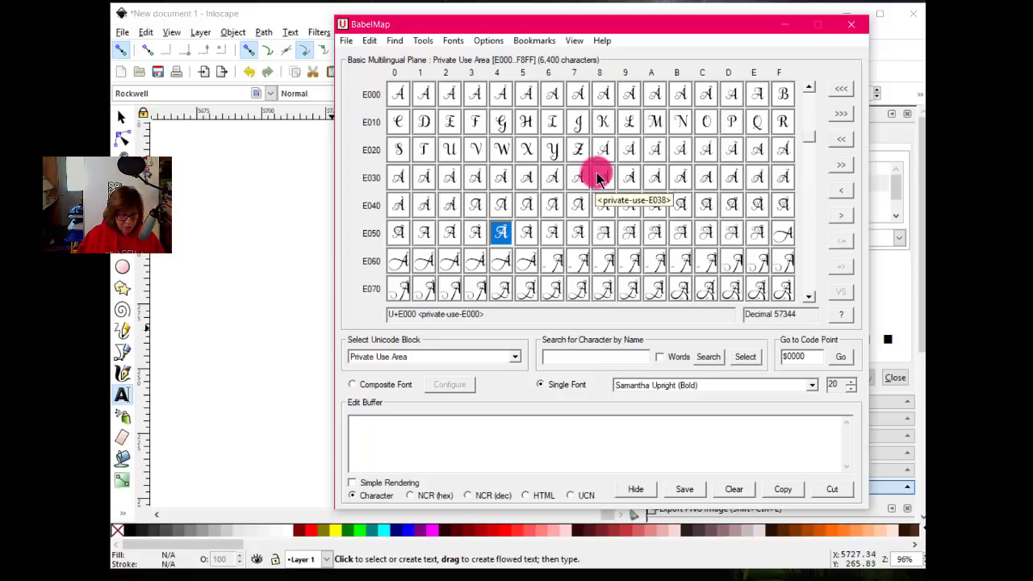
scroll(622, 203, "down", 8)
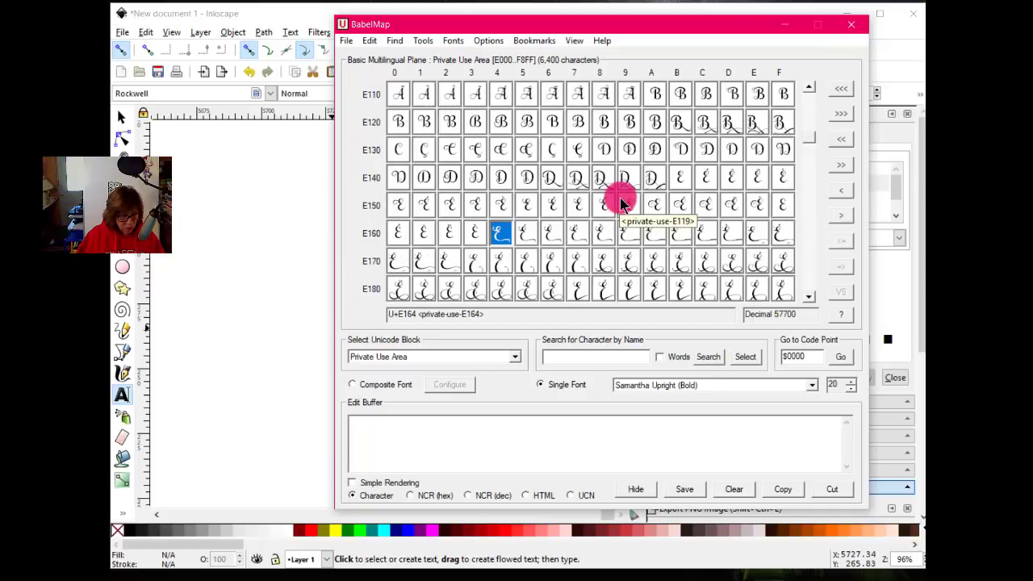
scroll(622, 214, "down", 6)
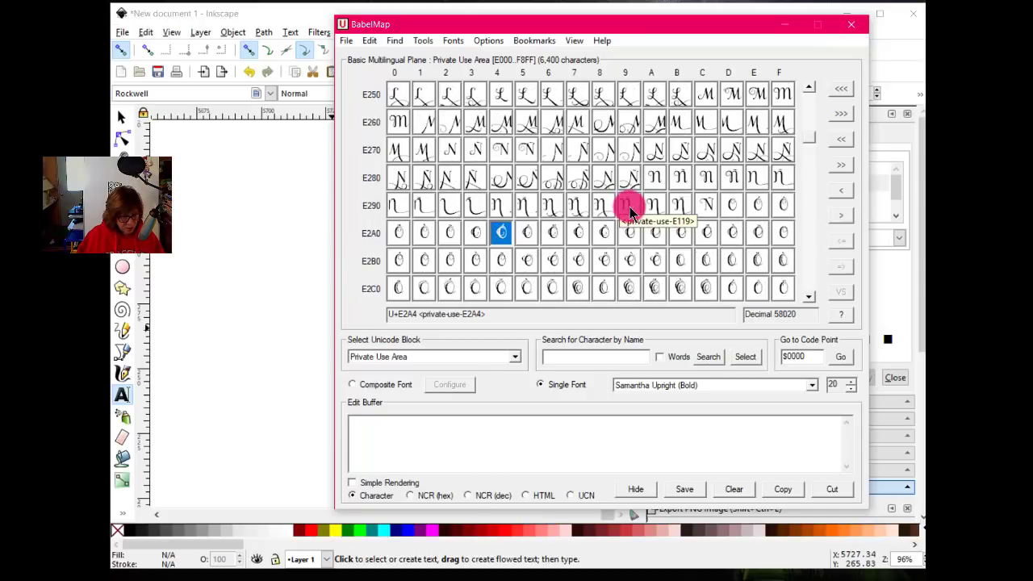
scroll(618, 224, "up", 10)
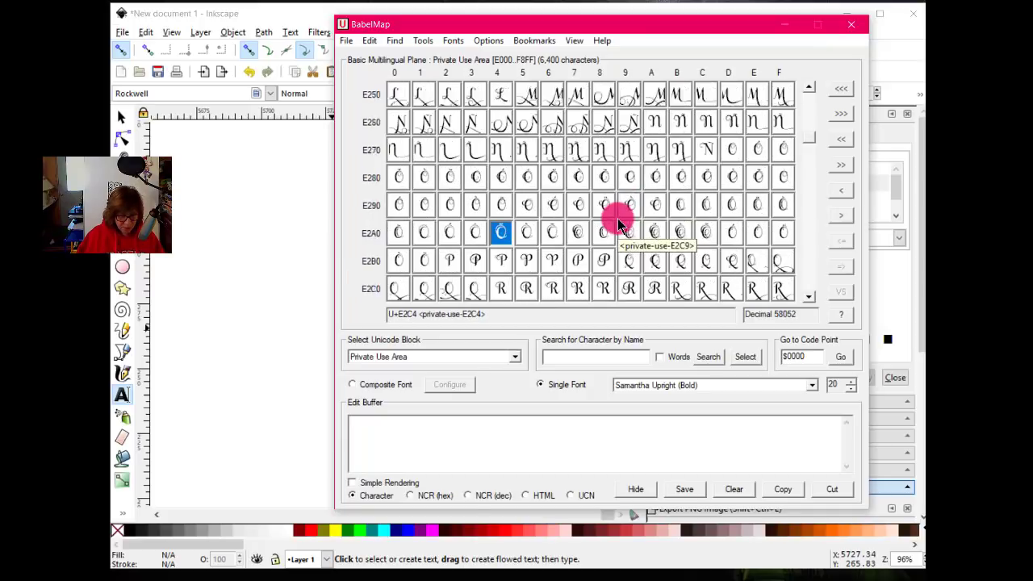
scroll(618, 224, "up", 2)
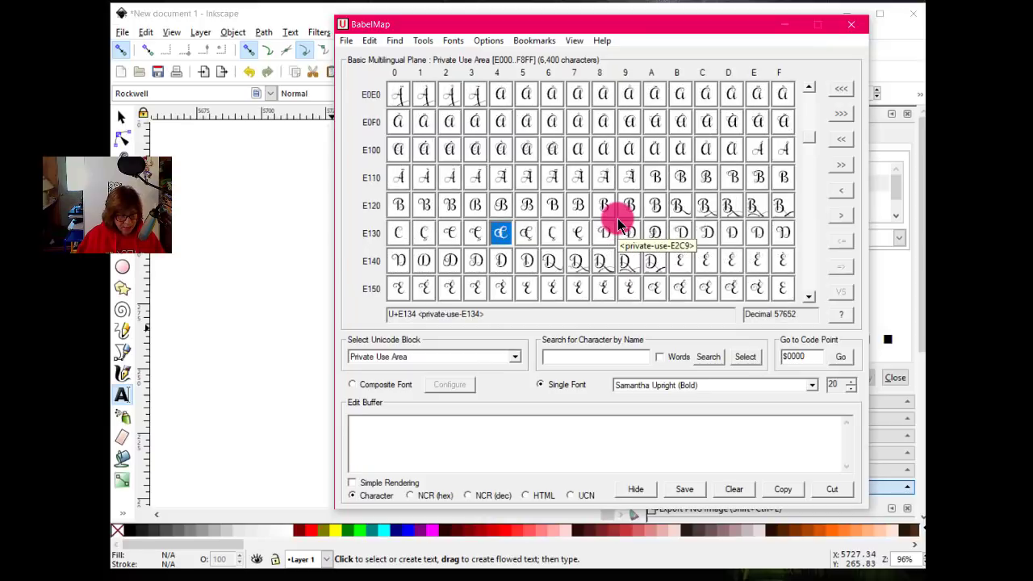
left_click(455, 432)
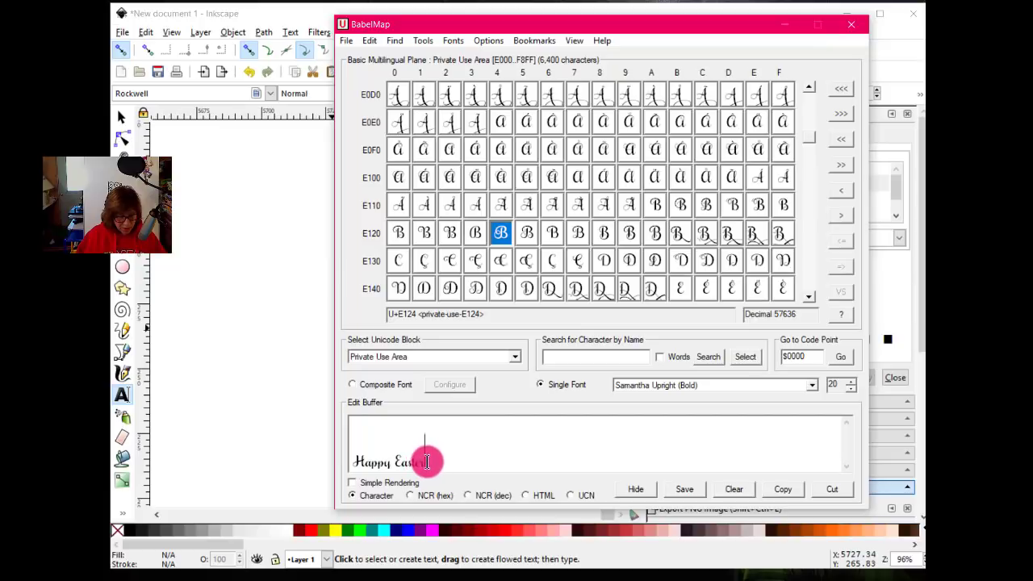
Replace the final r of "Happy Easter" in the edit buffer with the swash r glyph U+E774.
left_click_drag(425, 461, 418, 461)
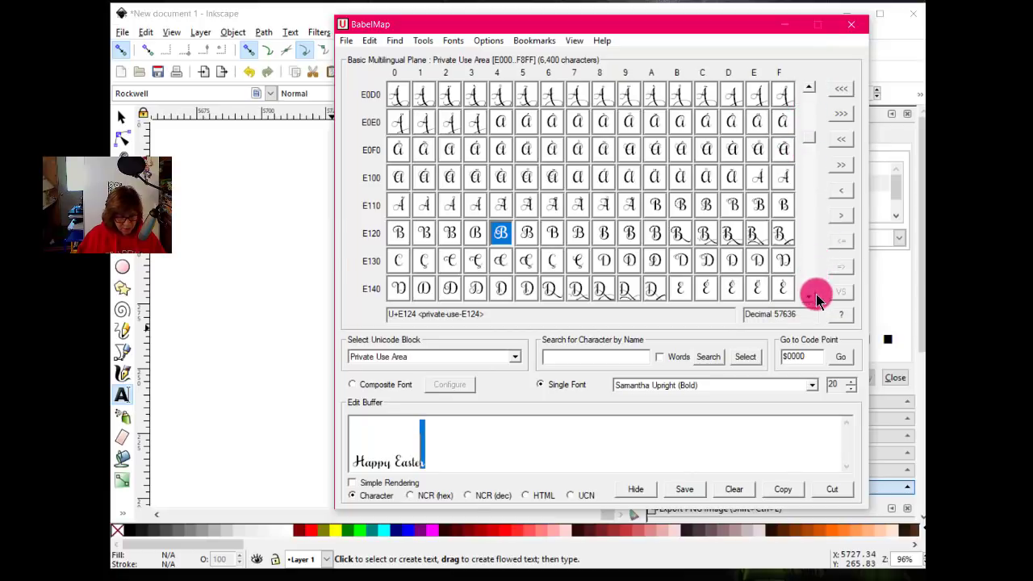
scroll(670, 242, "down", 1)
scroll(670, 242, "down", 9)
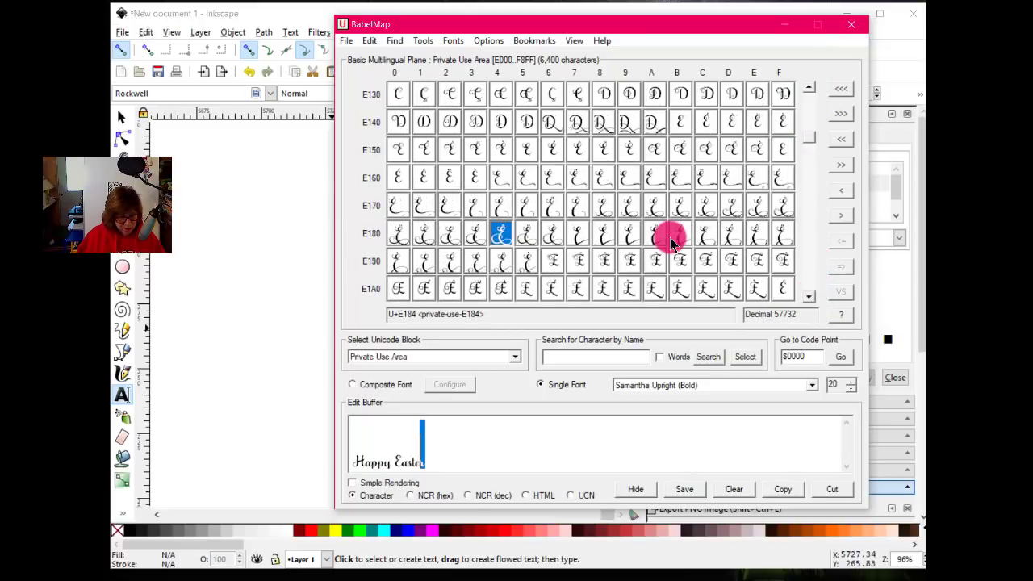
scroll(670, 243, "down", 20)
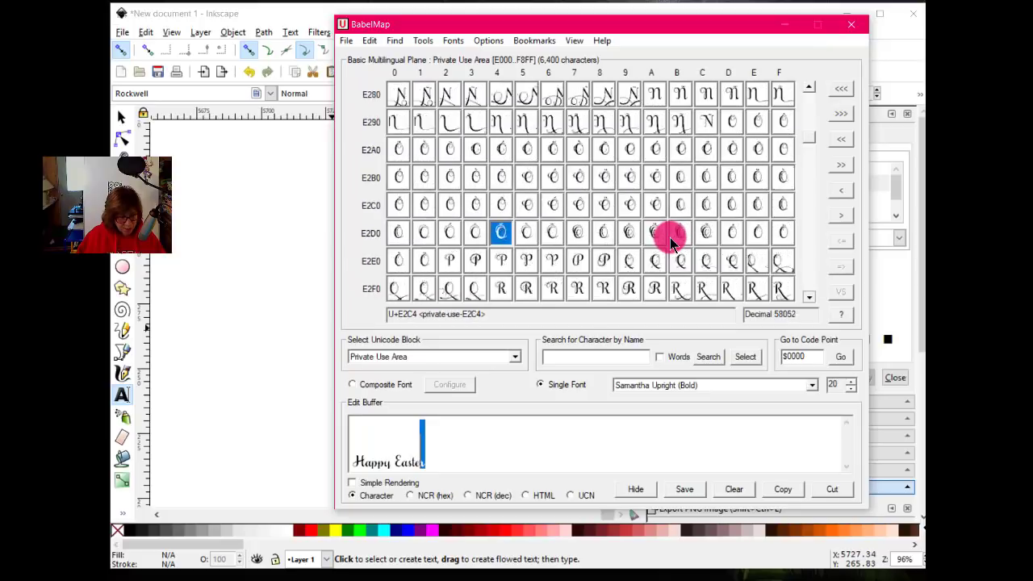
scroll(670, 242, "down", 15)
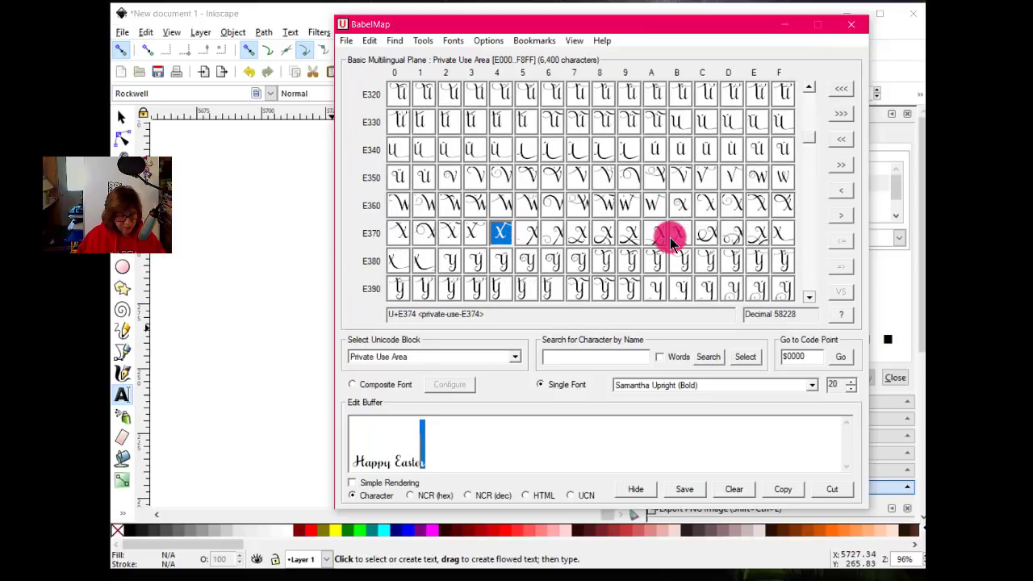
scroll(670, 244, "down", 4)
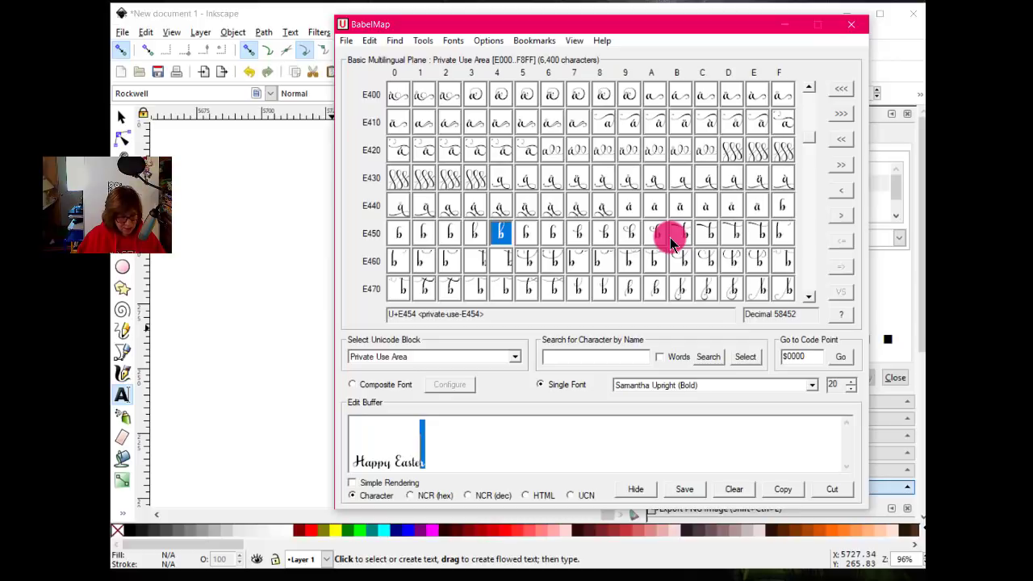
scroll(670, 242, "down", 14)
scroll(670, 242, "down", 20)
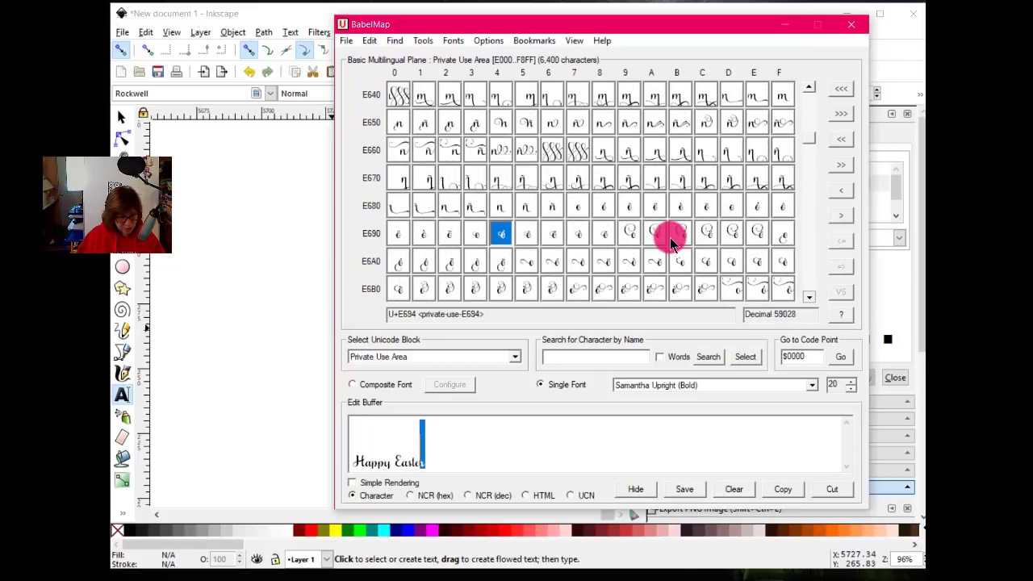
scroll(670, 243, "down", 2)
scroll(670, 242, "down", 16)
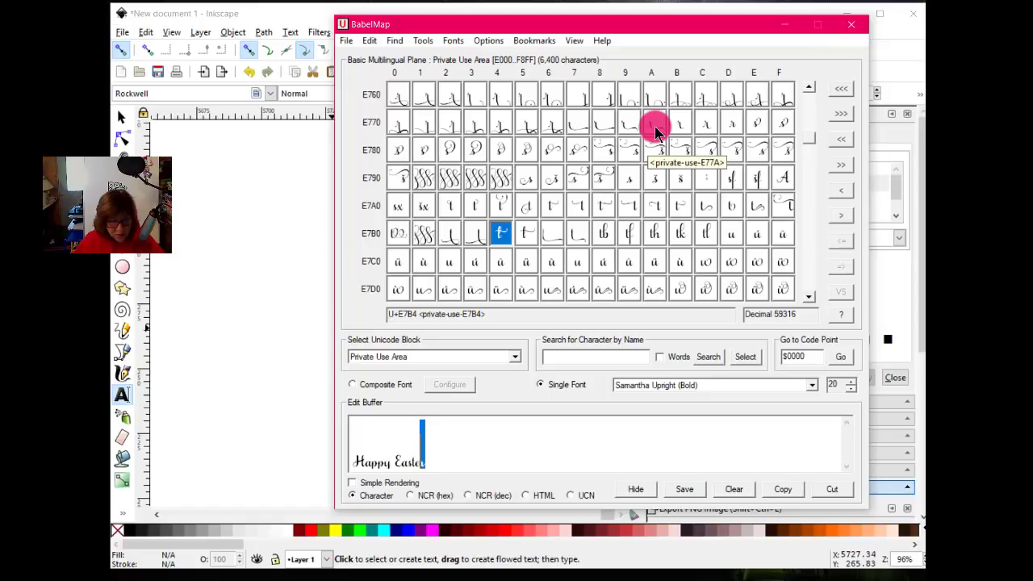
left_click(494, 113)
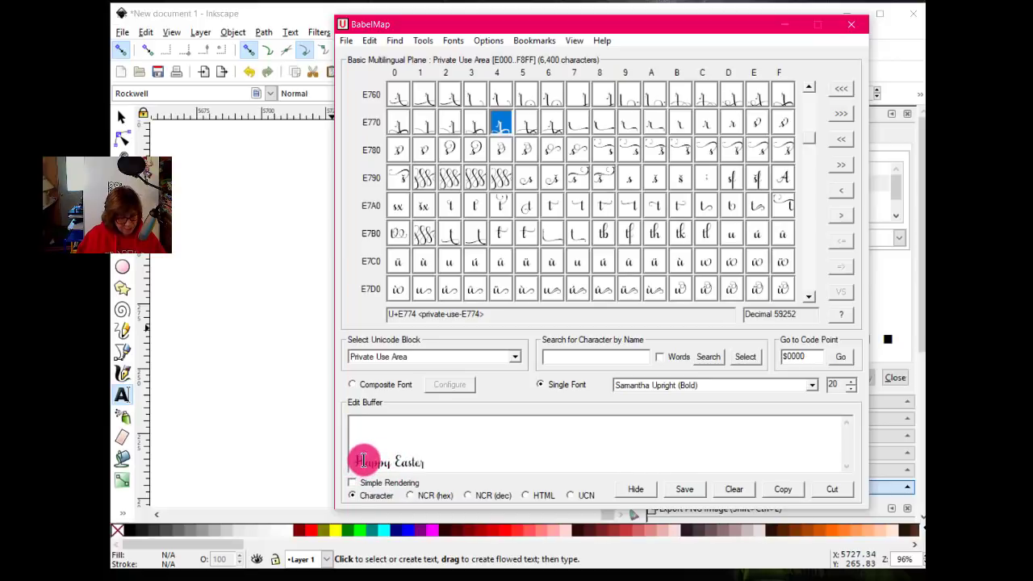
Replace the H of "Happy Easter" in the edit buffer with the swash H glyph U+E1F5 from the Private Use Area.
left_click_drag(358, 462, 300, 369)
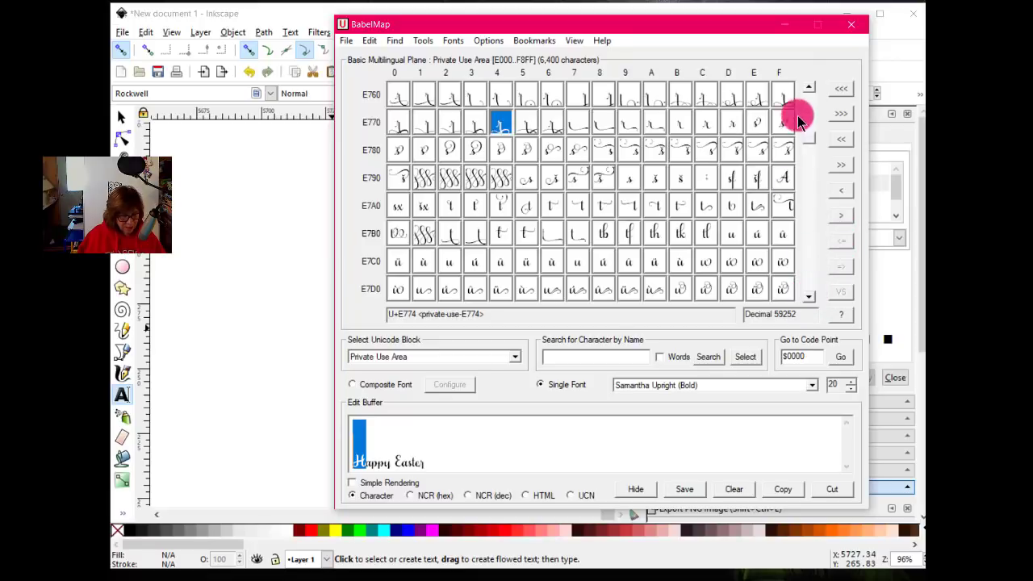
left_click(808, 87)
scroll(671, 73, "up", 10)
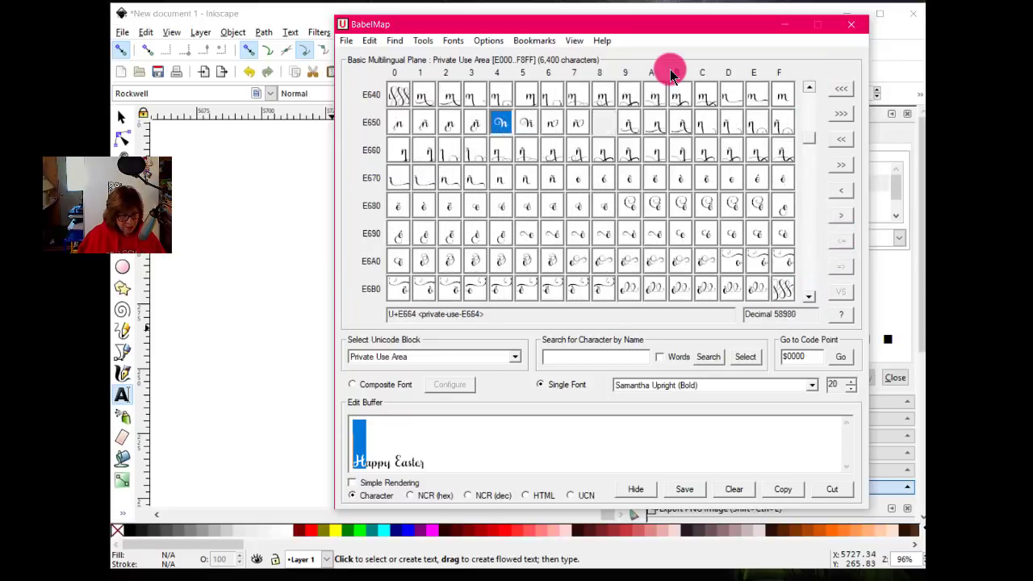
scroll(671, 72, "up", 2)
left_click(809, 87)
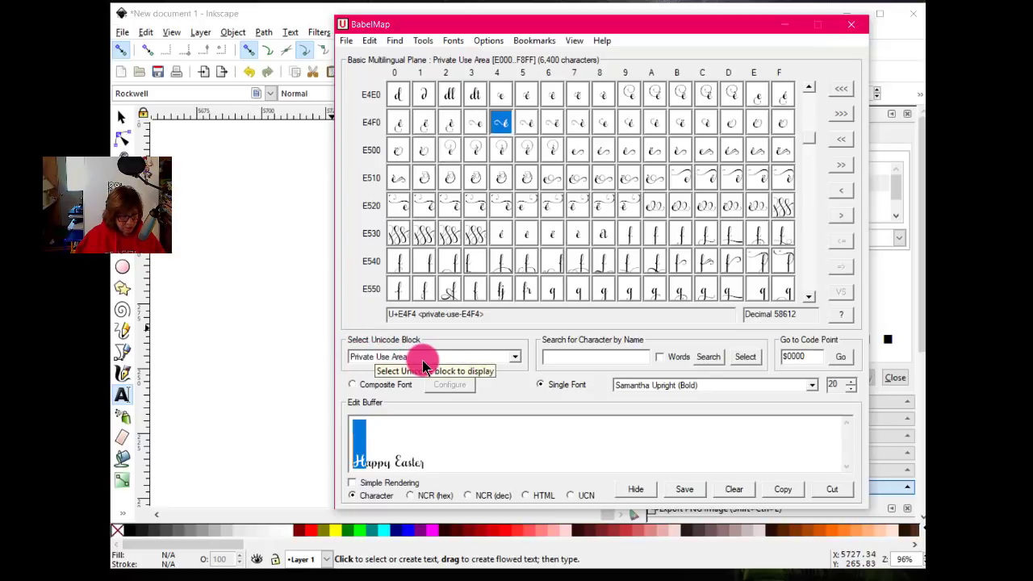
scroll(669, 73, "up", 2)
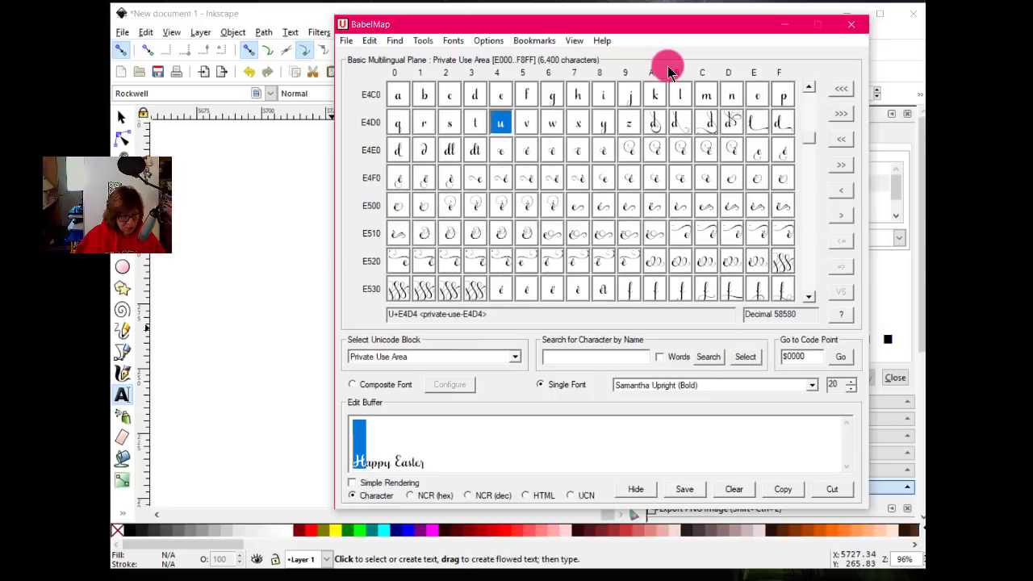
scroll(671, 241, "down", 2)
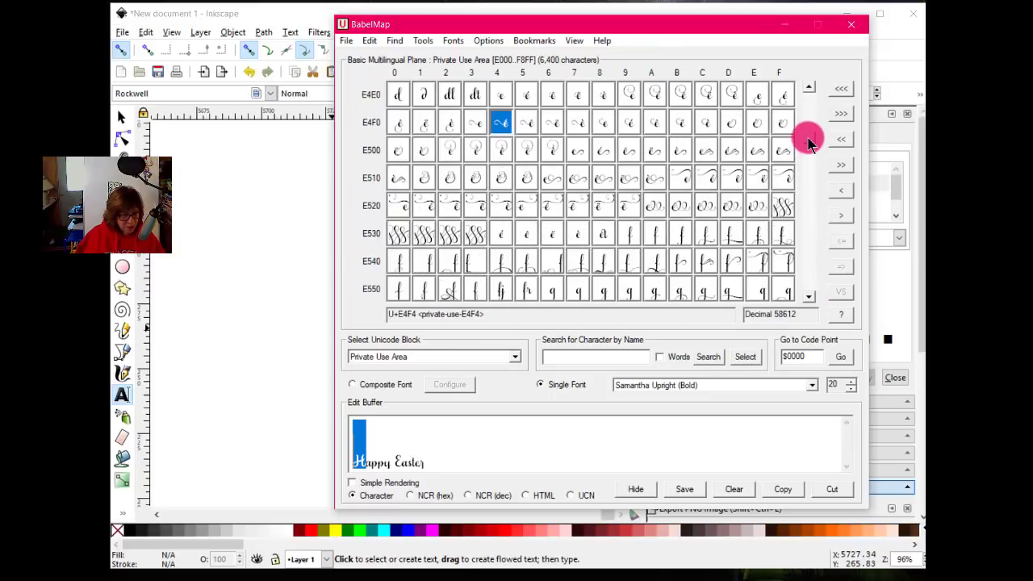
mouse_move(809, 138)
left_mouse_down()
mouse_move(812, 126)
mouse_move(812, 139)
left_mouse_up()
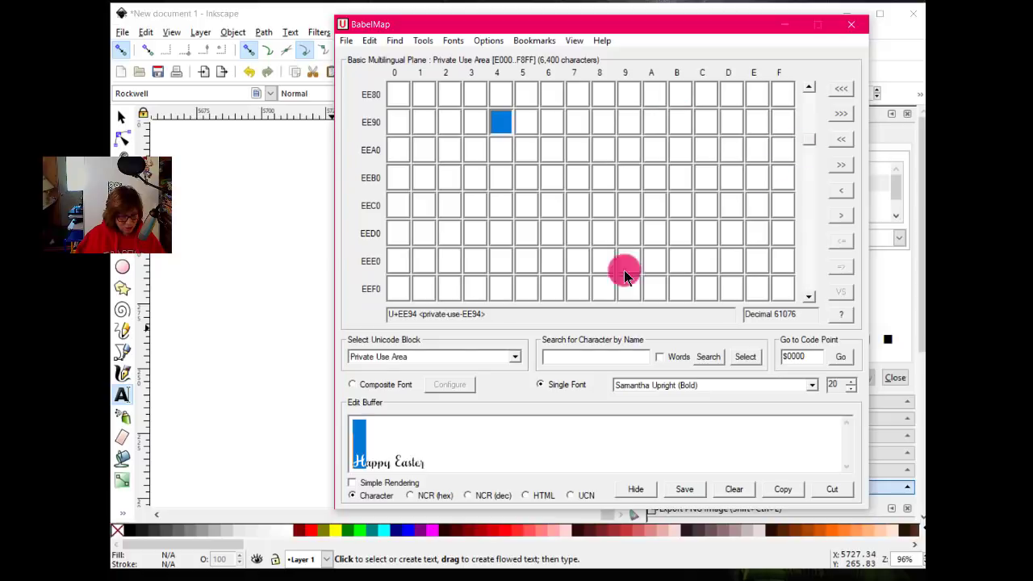
left_click(428, 357)
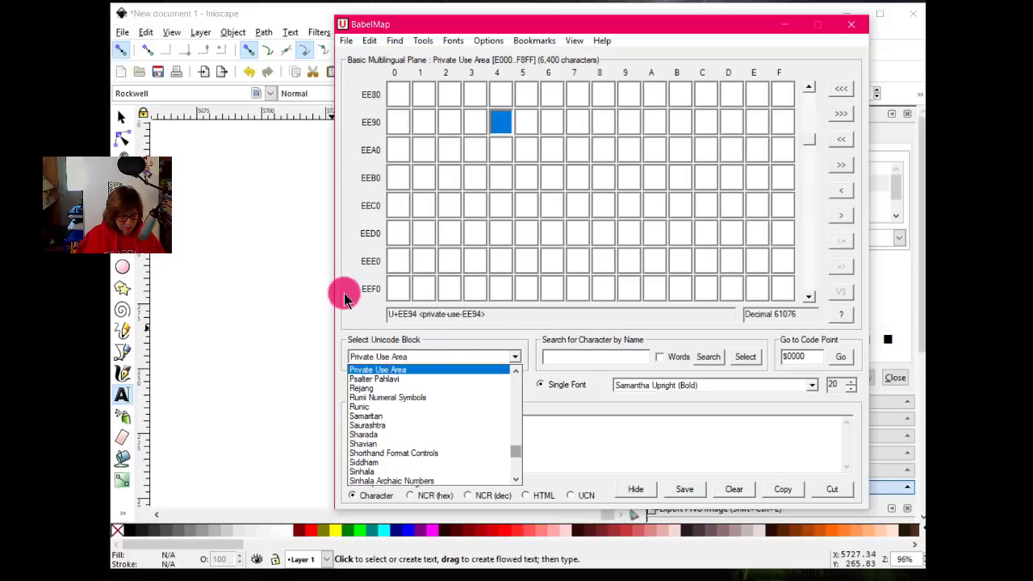
left_click(402, 365)
scroll(668, 67, "up", 8)
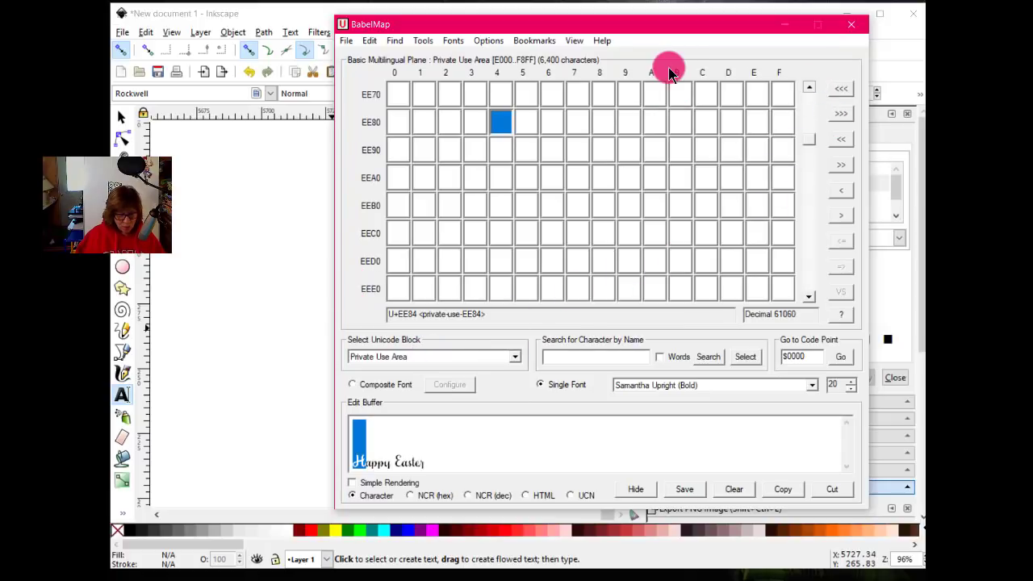
scroll(668, 67, "up", 3)
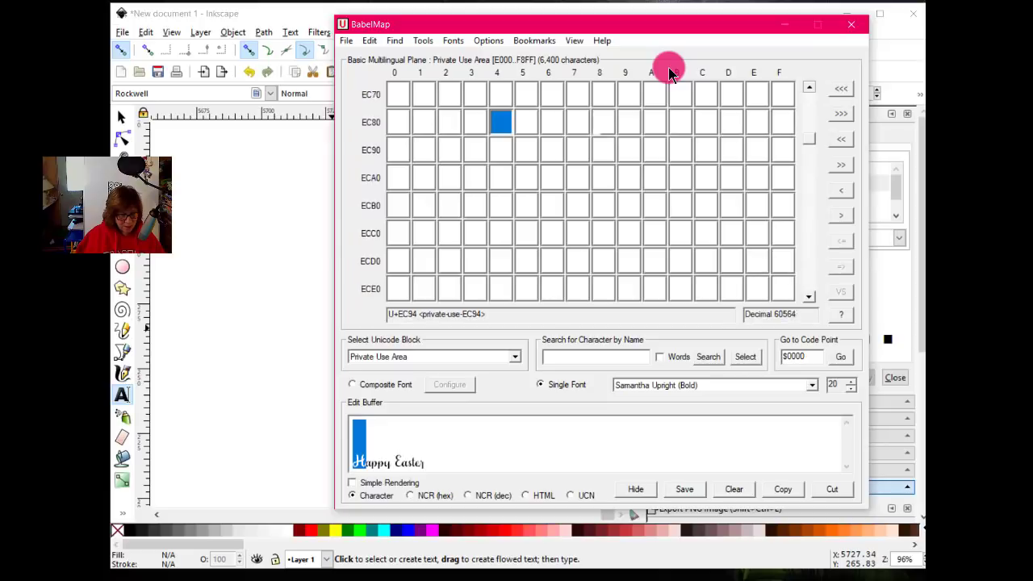
scroll(669, 67, "up", 10)
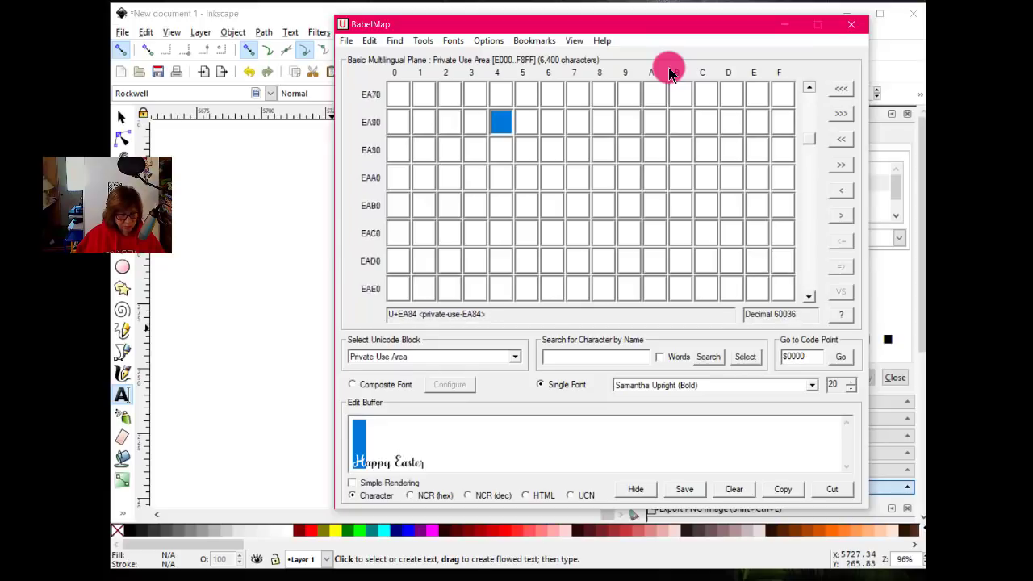
scroll(669, 67, "up", 3)
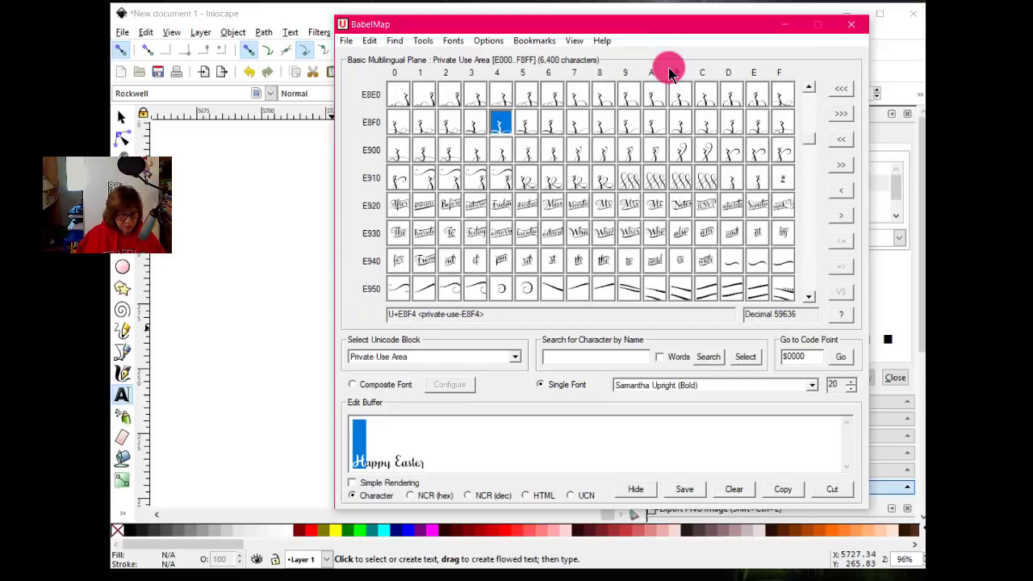
scroll(669, 70, "up", 9)
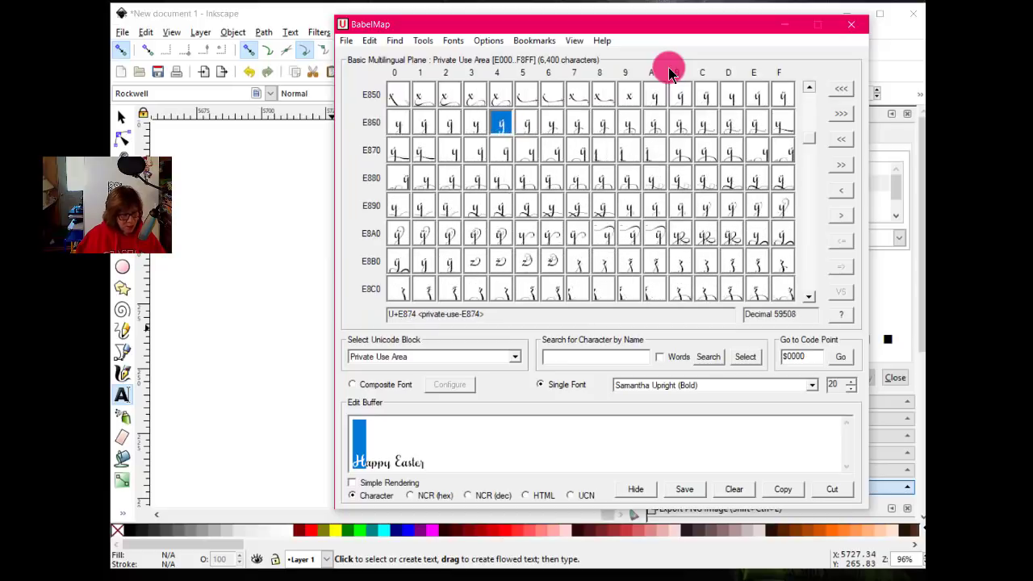
scroll(669, 71, "up", 10)
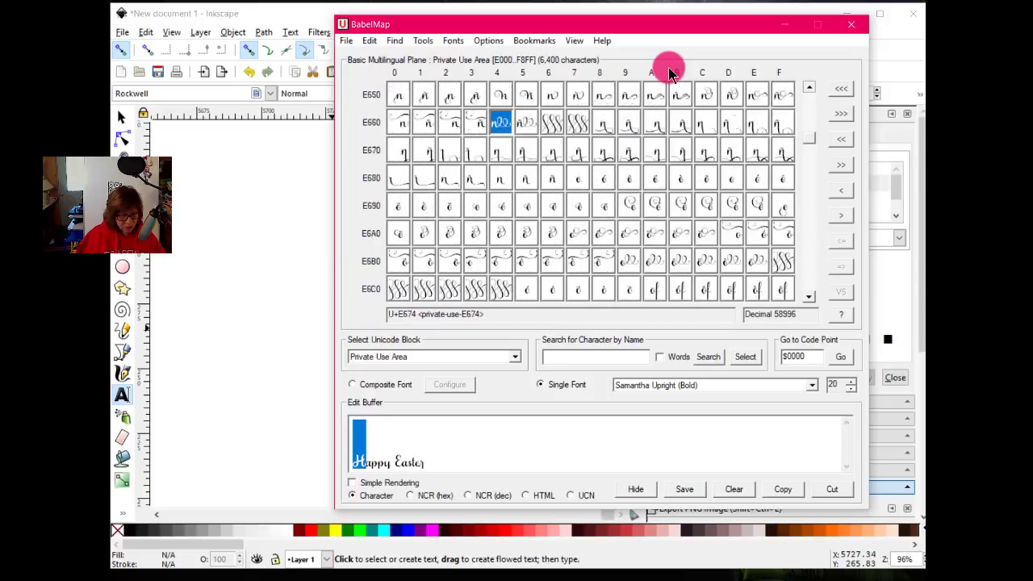
scroll(670, 71, "up", 6)
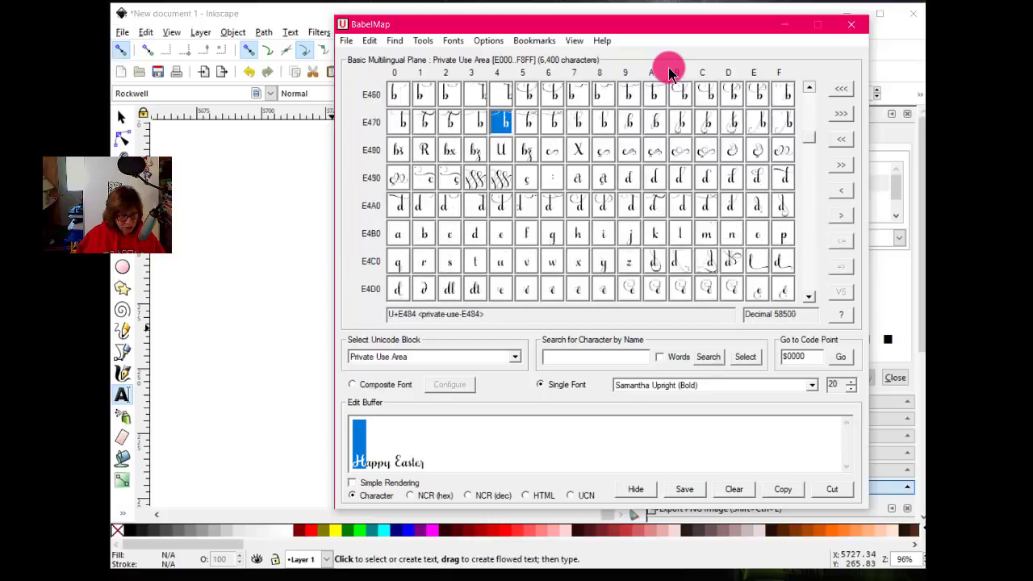
scroll(670, 71, "up", 9)
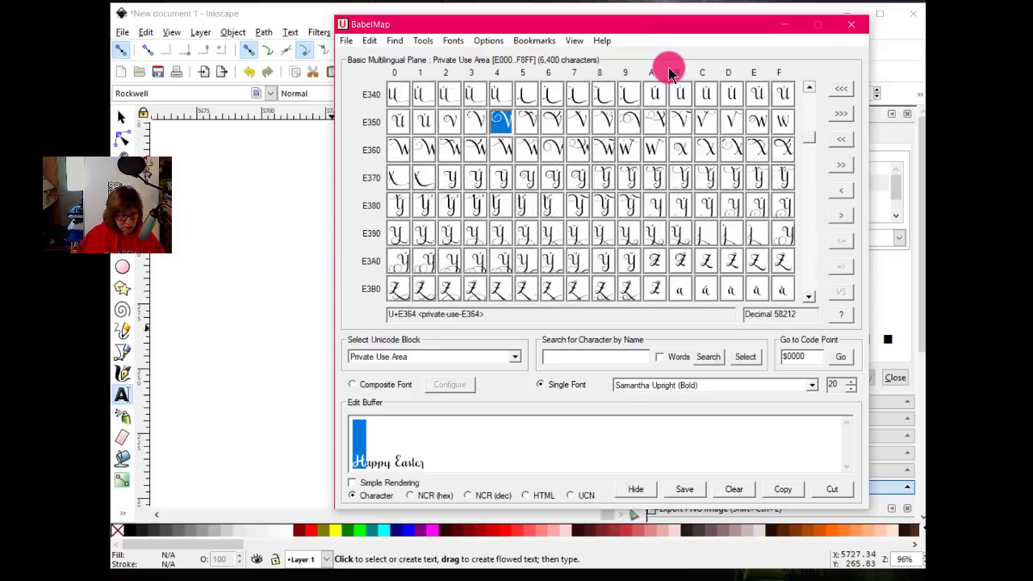
scroll(669, 71, "up", 4)
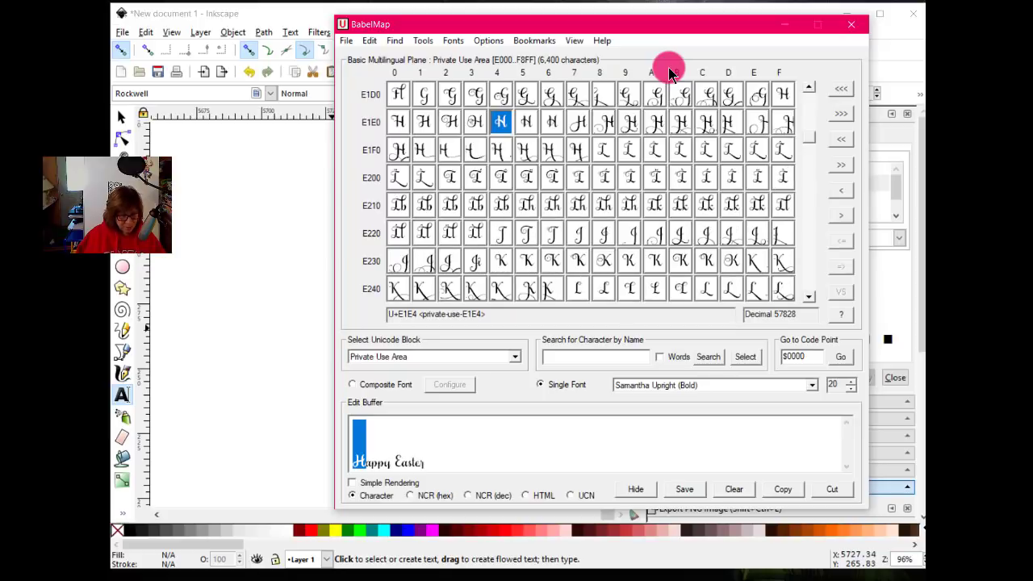
left_click(532, 157)
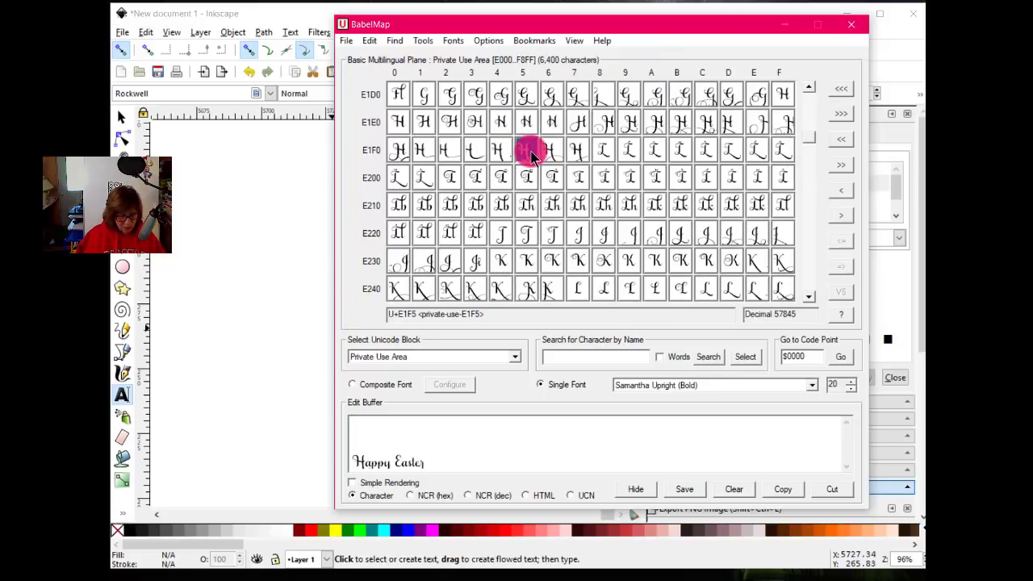
Copy the entire "Happy Easter" text from the edit buffer and switch to Inkscape.
left_click(432, 465)
left_click_drag(434, 463, 342, 450)
right_click(392, 456)
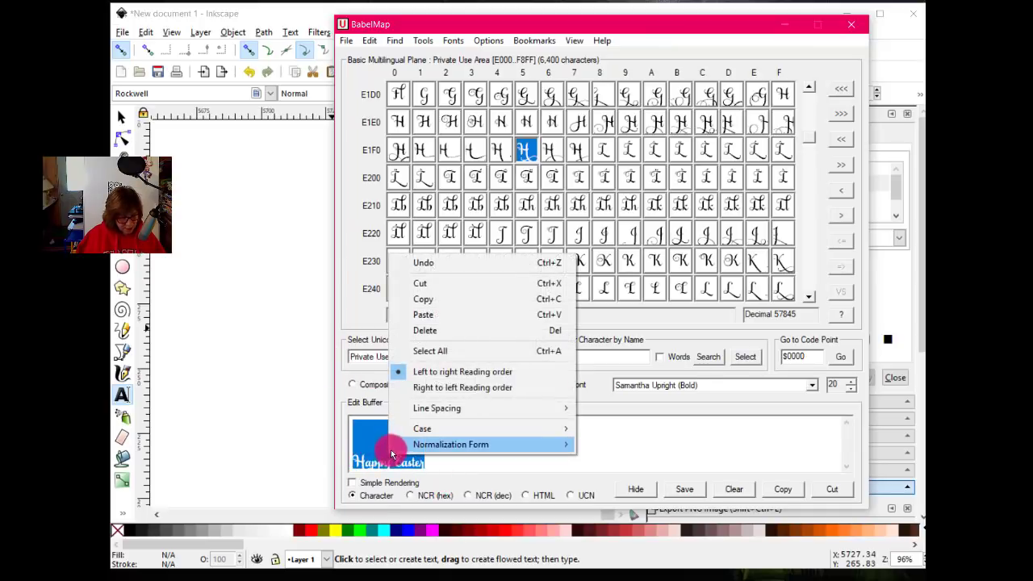
left_click(461, 297)
left_click(211, 273)
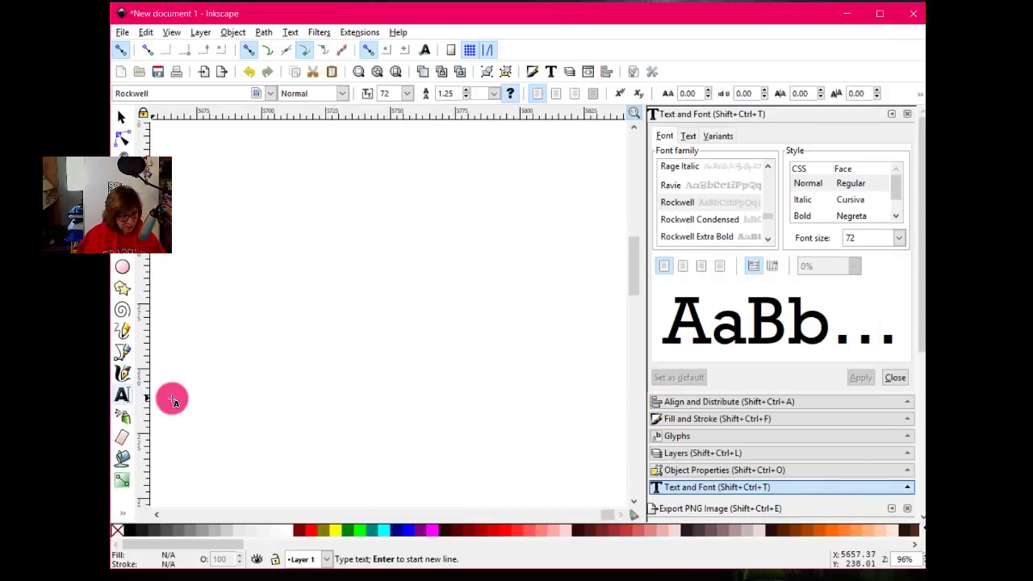
Try to paste the copied text onto the canvas with the Rectangle tool active.
left_click(122, 245)
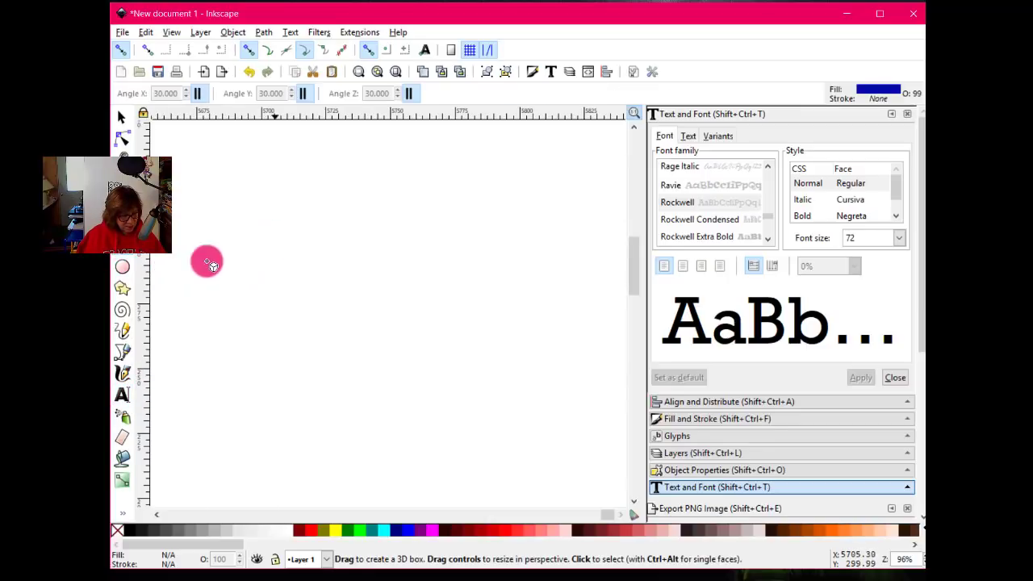
left_click(122, 224)
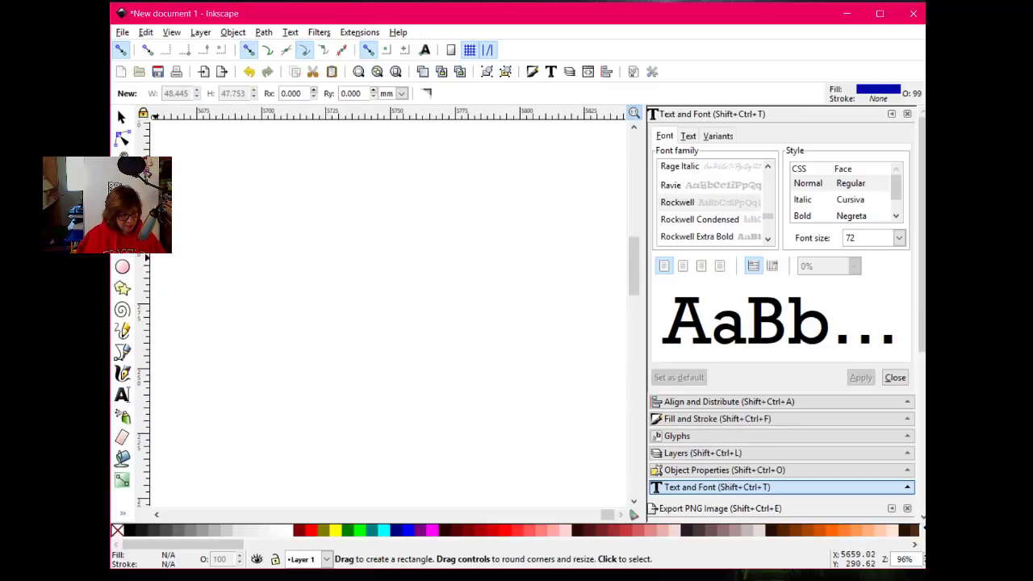
right_click(283, 220)
left_click(338, 305)
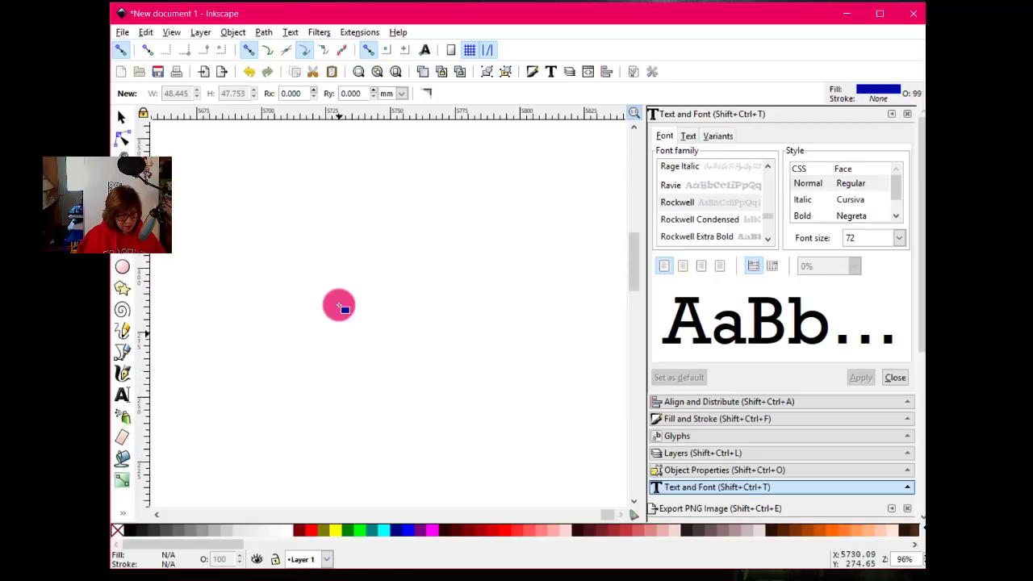
scroll(339, 305, "down", 2)
scroll(339, 305, "up", 4)
scroll(339, 305, "down", 1)
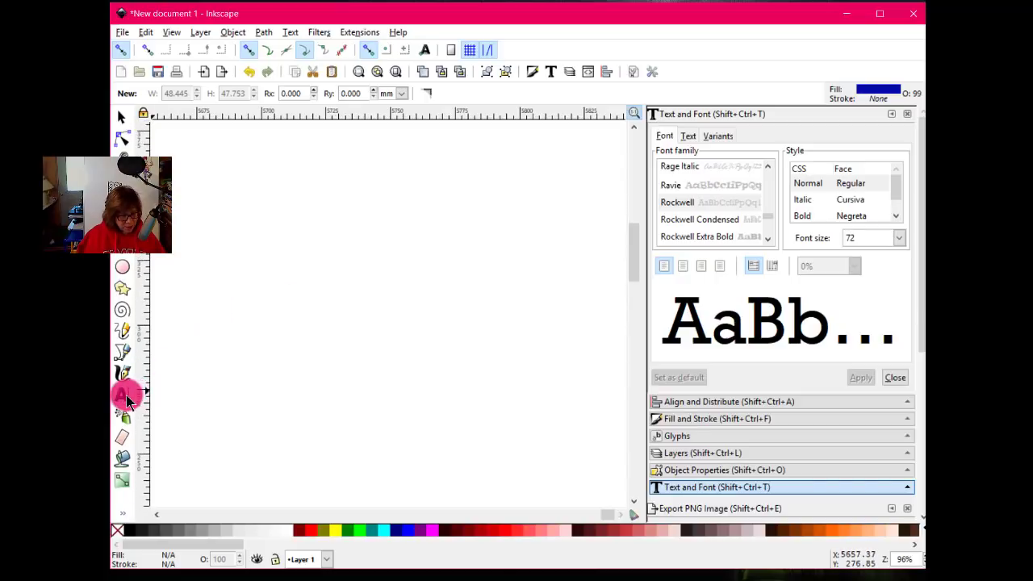
Try to paste the copied text with the Text tool without first placing a text cursor.
left_click(122, 396)
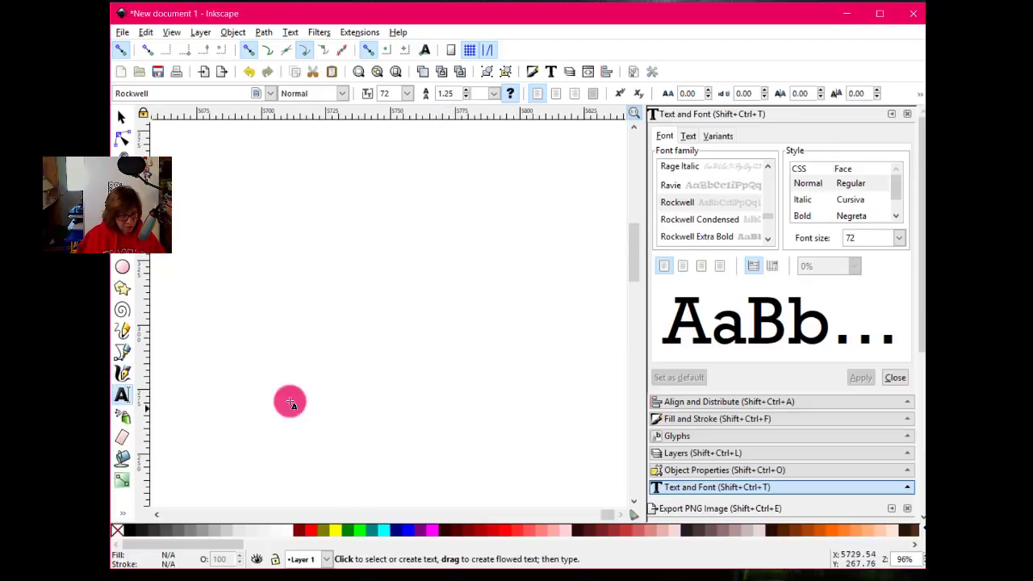
right_click(315, 293)
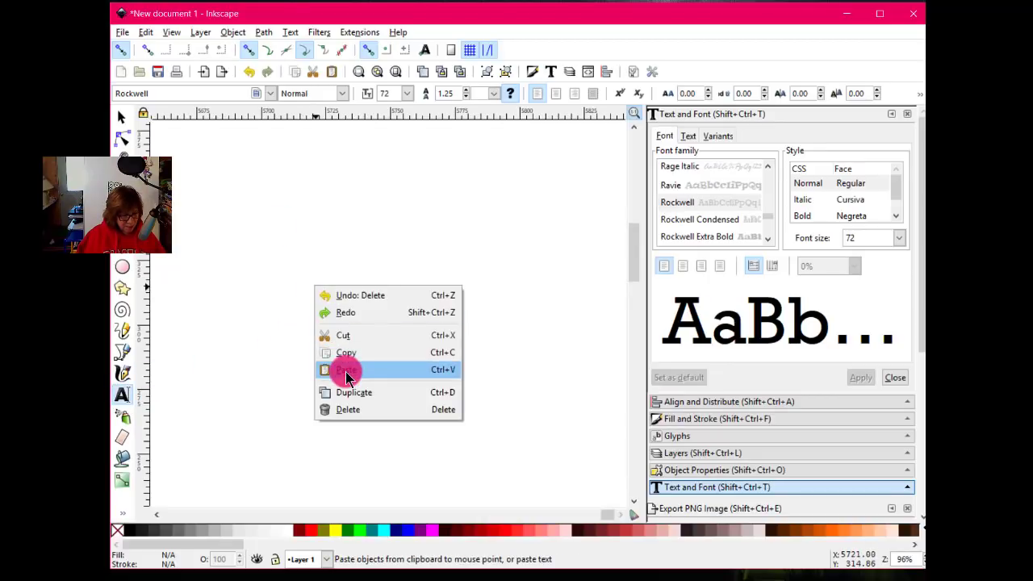
left_click(299, 302)
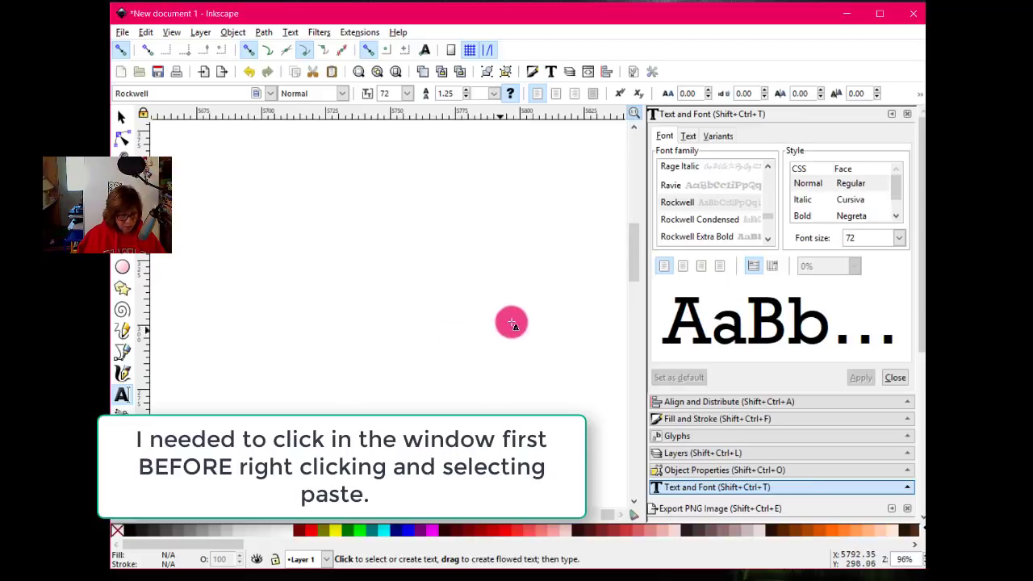
Paste the copied "Happy Easter" text at a new text cursor on the empty canvas and set its font to Samantha Upright.
left_click_drag(637, 255, 611, 370)
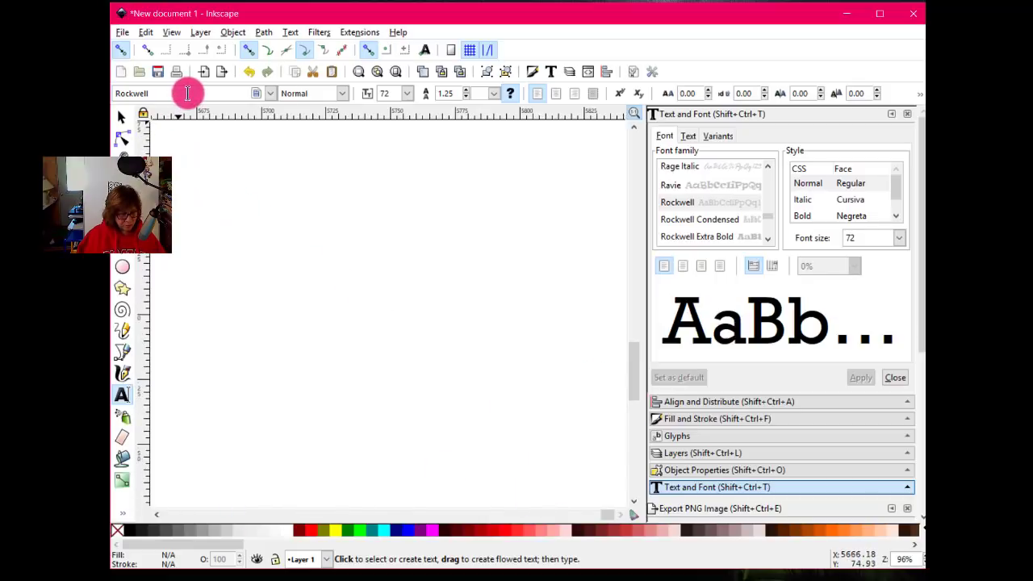
left_click(254, 302)
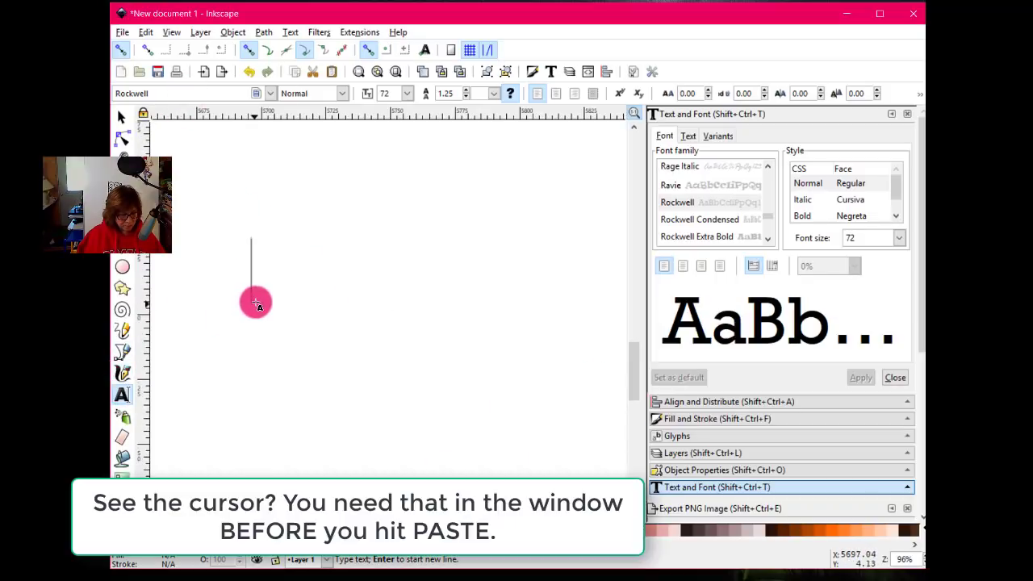
right_click(255, 302)
left_click(281, 384)
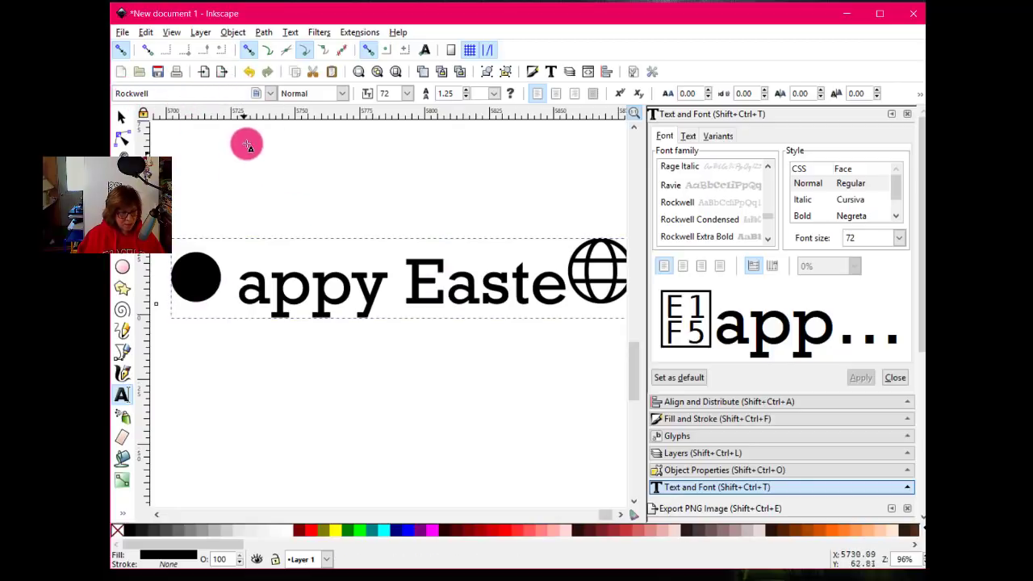
left_click(271, 93)
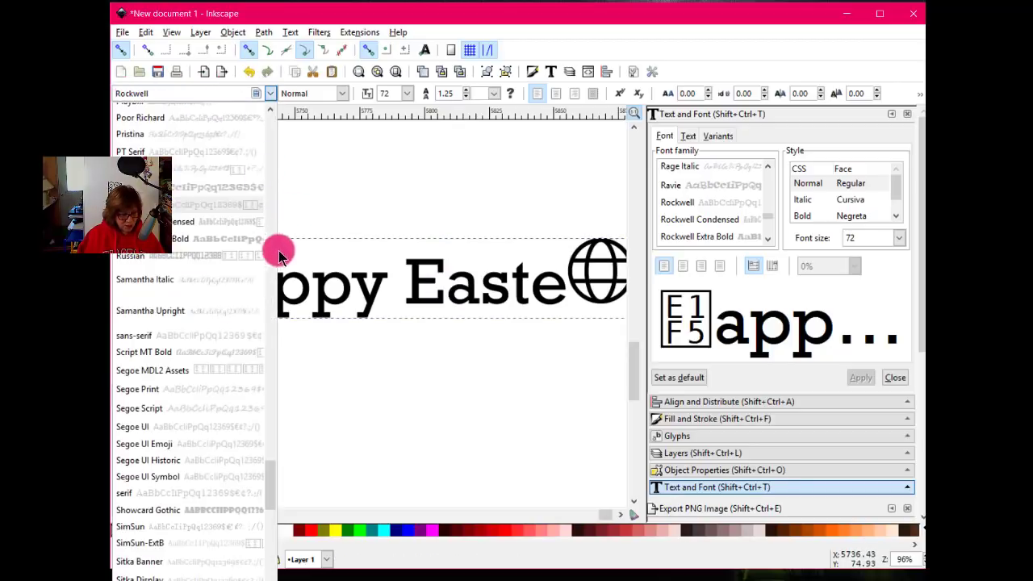
left_click(154, 311)
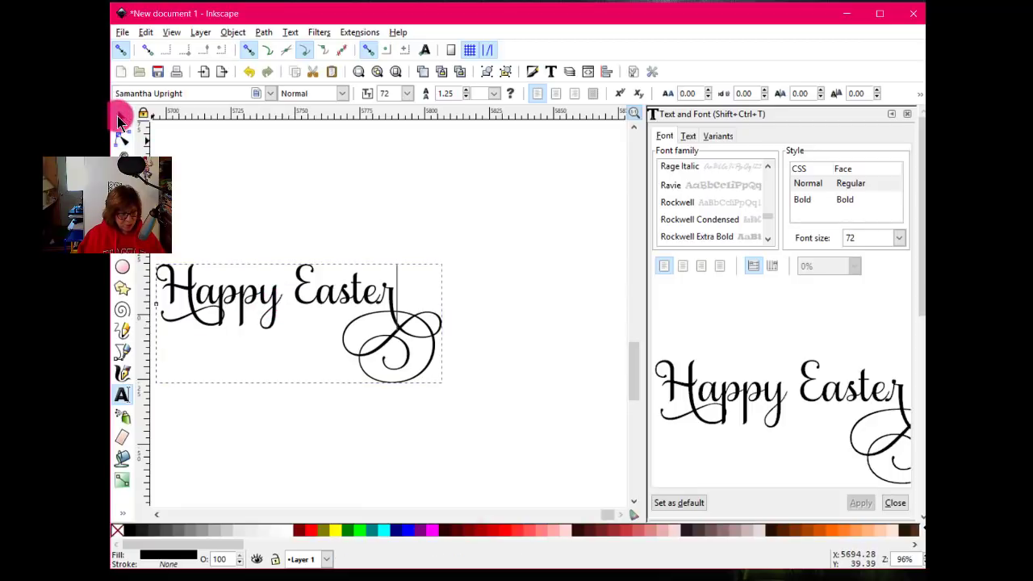
Move the "Happy Easter" text up and to the right on the canvas and enlarge it to about 147 by 82 mm.
left_click(119, 117)
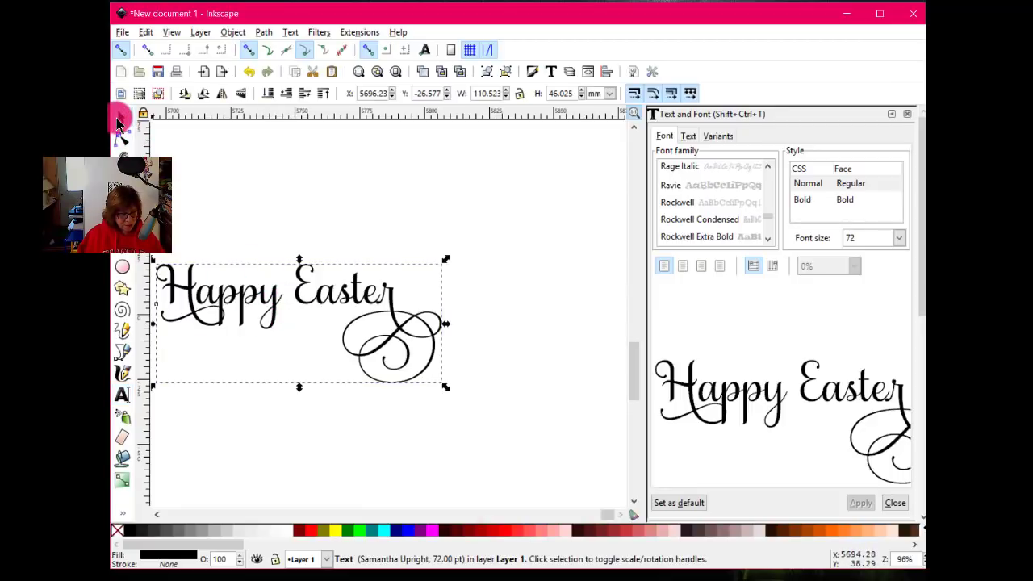
left_click_drag(234, 295, 280, 217)
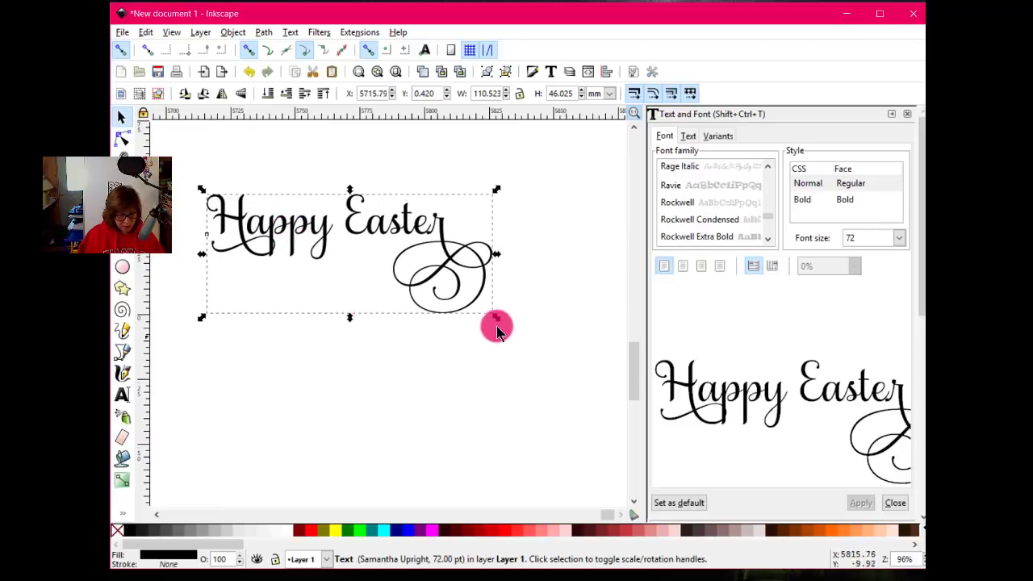
left_click_drag(493, 316, 592, 411)
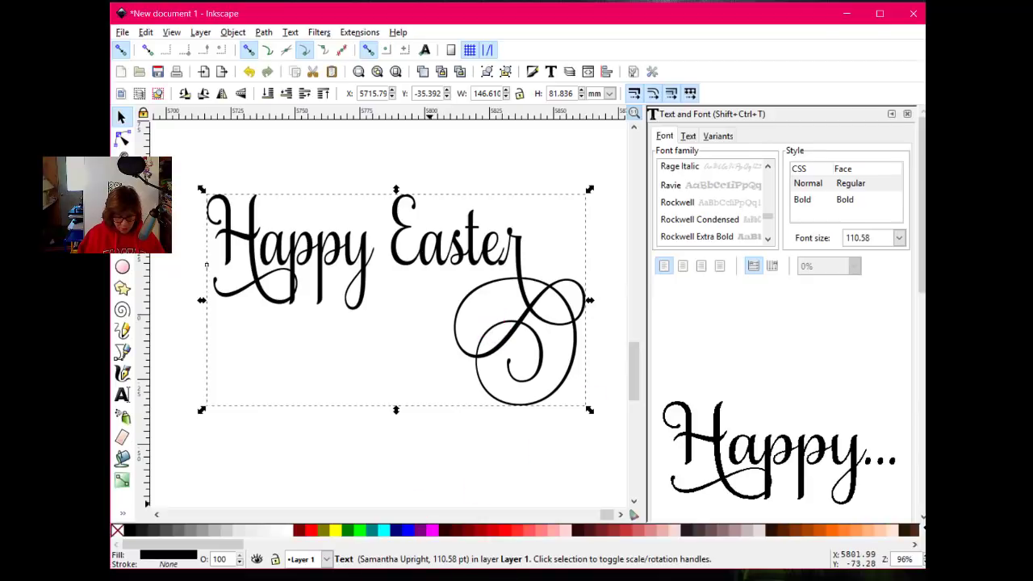
Switch to BabelMap and look through the Samantha Upright alternates for capital letters in the Private Use Area.
left_click(551, 576)
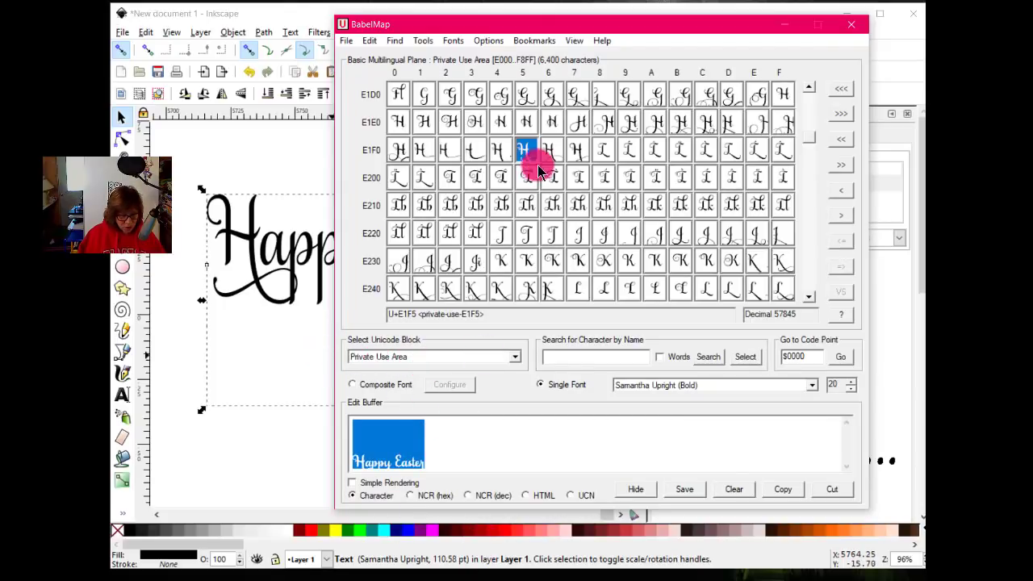
scroll(526, 151, "down", 4)
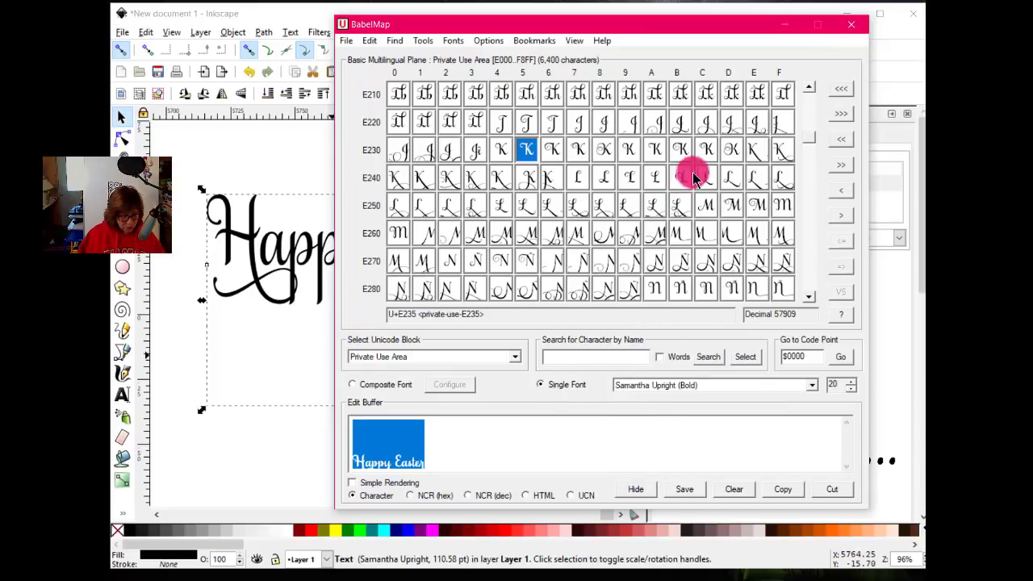
left_click(809, 88)
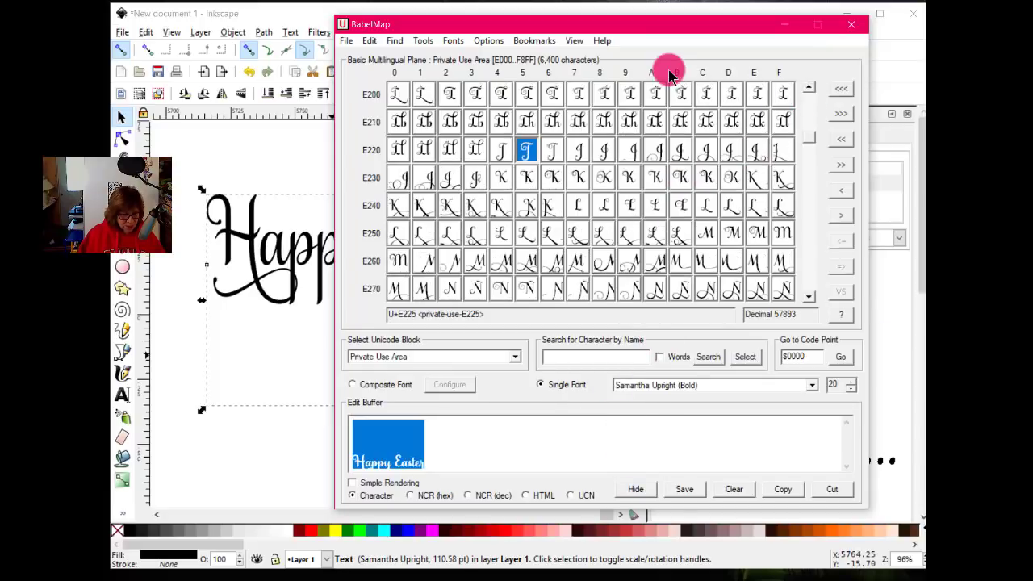
left_click(811, 88)
left_click(810, 88)
left_click(810, 88)
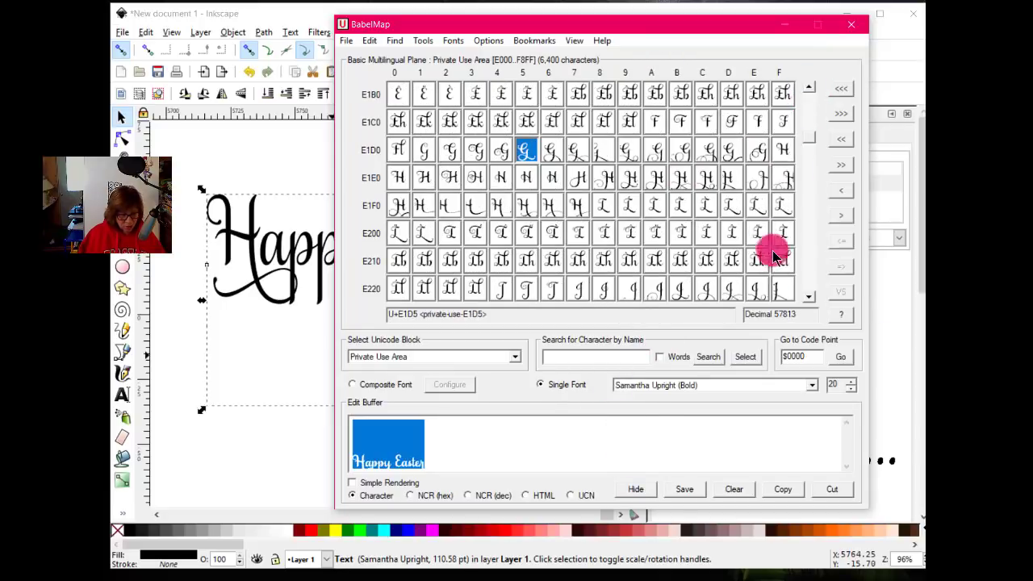
scroll(670, 237, "down", 2)
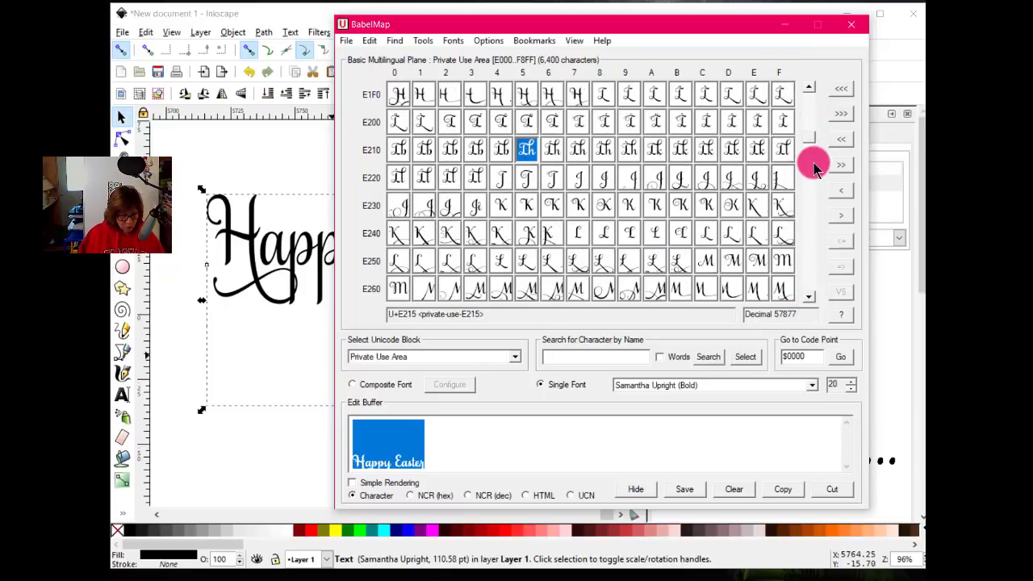
mouse_move(440, 472)
left_mouse_down()
mouse_move(344, 461)
mouse_move(232, 296)
mouse_move(215, 345)
mouse_move(430, 401)
mouse_move(436, 394)
left_mouse_up()
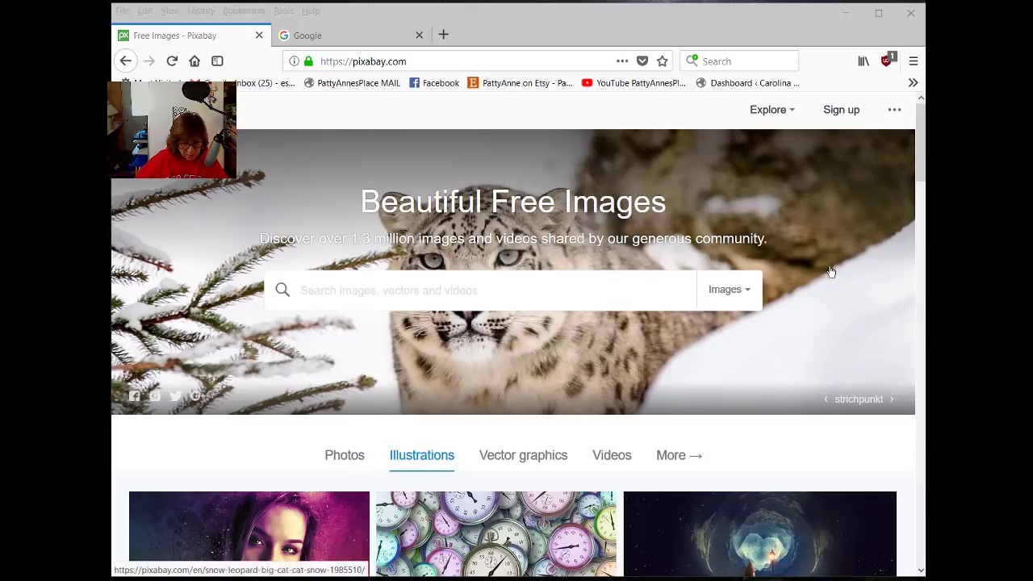
Switch to the Pixabay home page in the browser and examine its featured images and free-use statement.
left_click_drag(920, 149, 897, 446)
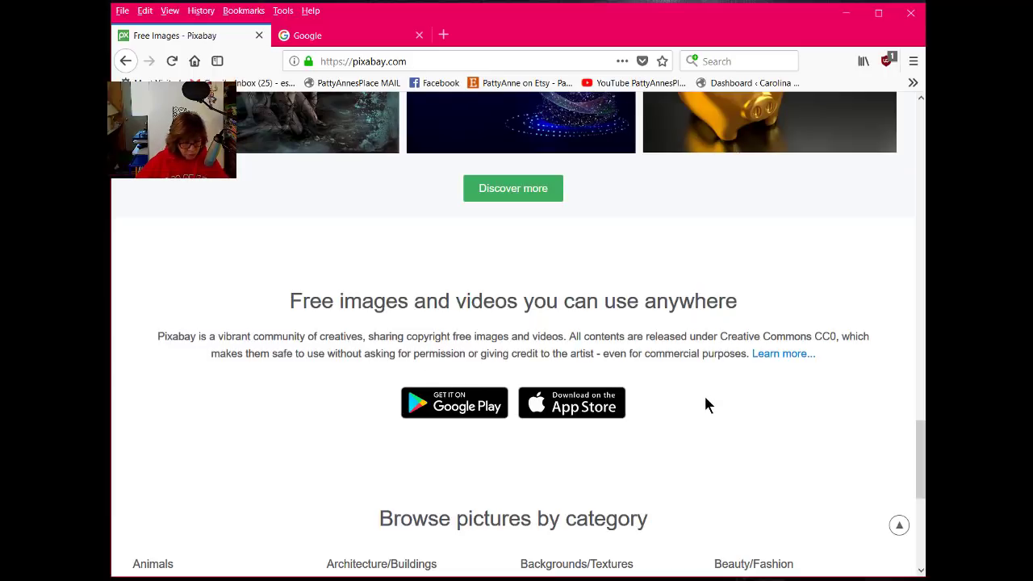
scroll(705, 406, "up", 10)
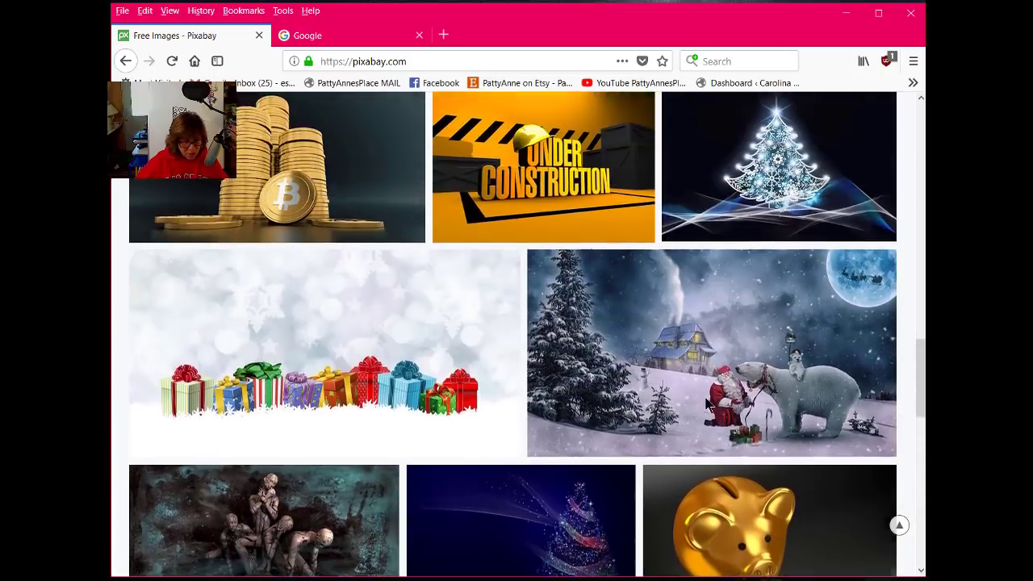
scroll(706, 405, "up", 10)
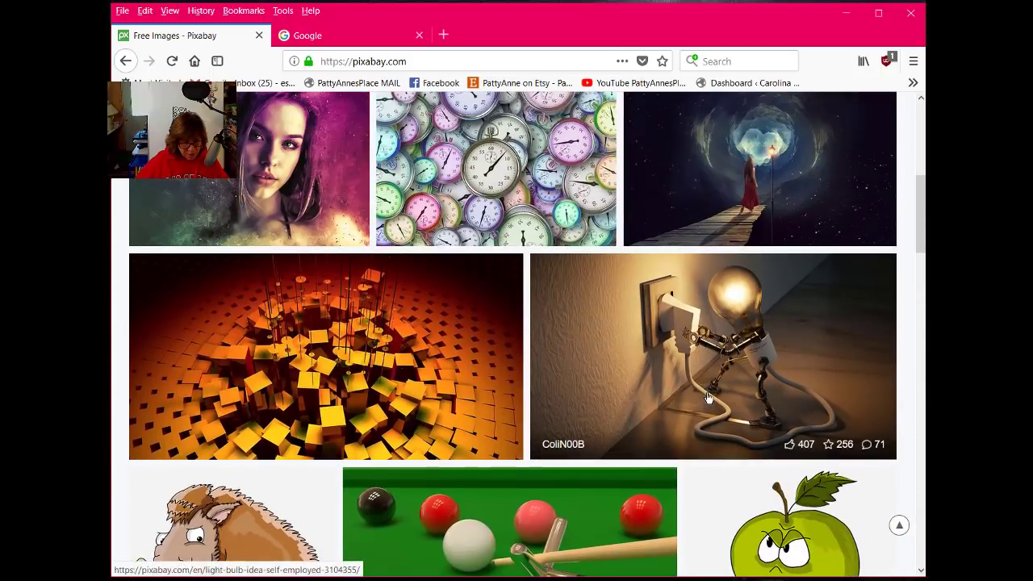
scroll(702, 408, "up", 5)
scroll(665, 411, "down", 2)
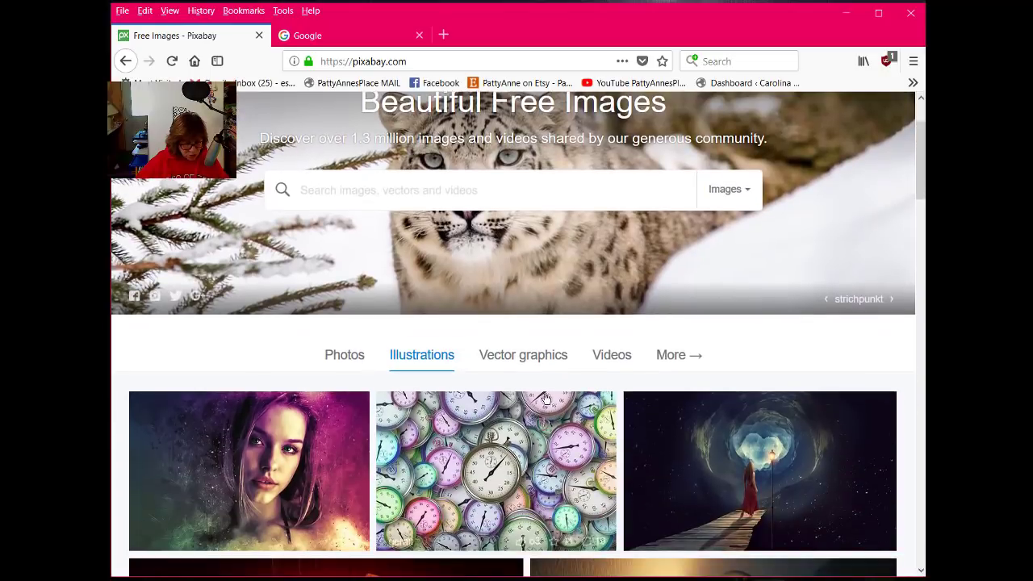
Show the vector graphics on the Pixabay home page and look through that gallery to its end.
left_click(532, 357)
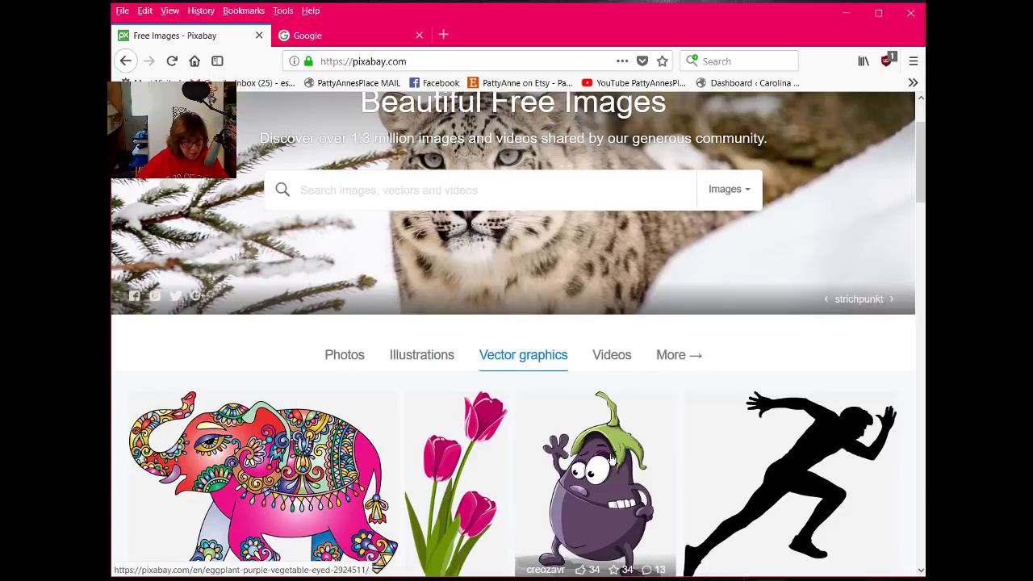
scroll(611, 460, "down", 4)
scroll(612, 465, "down", 5)
scroll(618, 465, "down", 3)
scroll(626, 449, "down", 2)
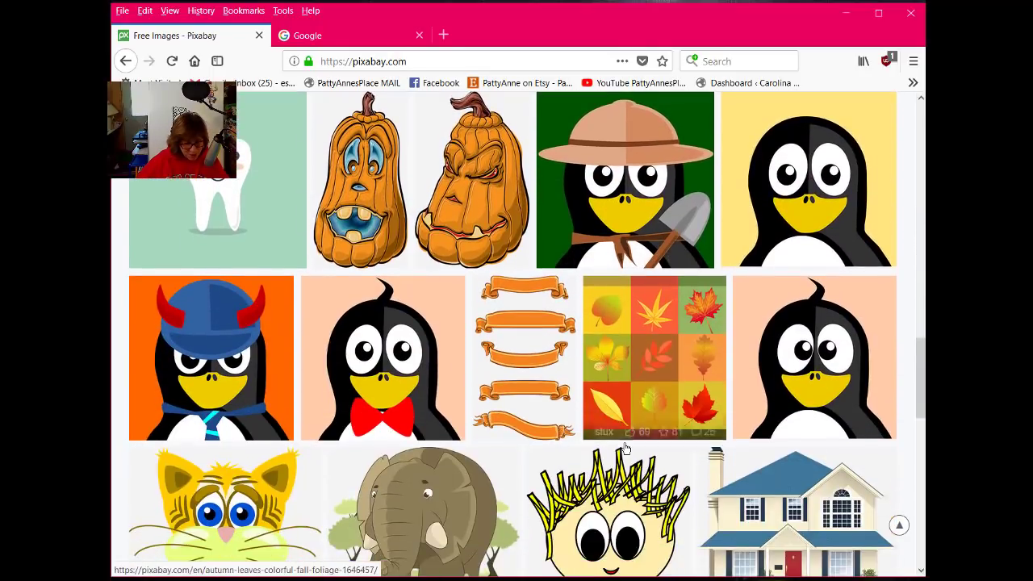
scroll(625, 449, "down", 2)
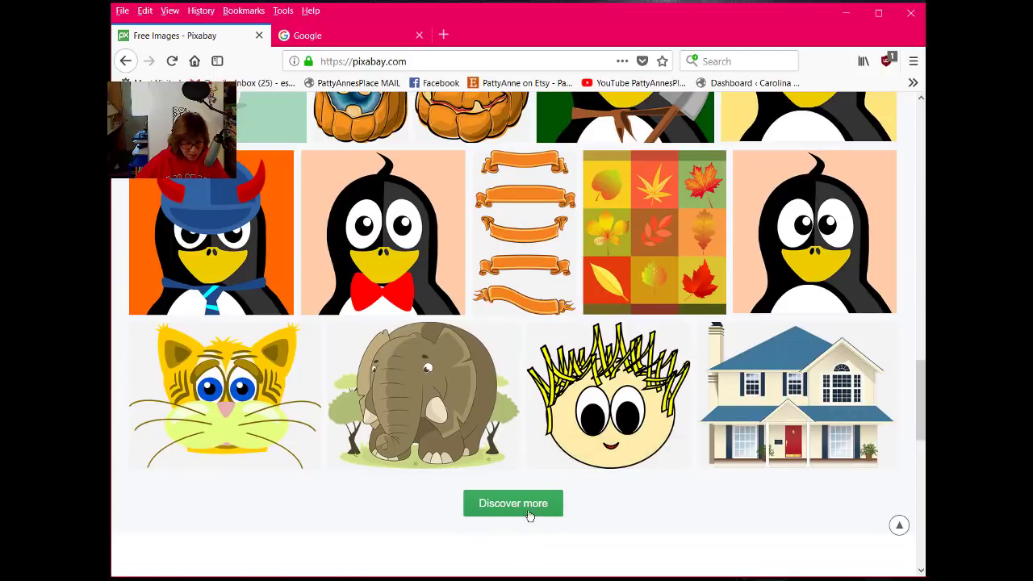
Open the full Editor's Choice vector graphics collection, look through its first page and go to page 2.
scroll(817, 433, "down", 3)
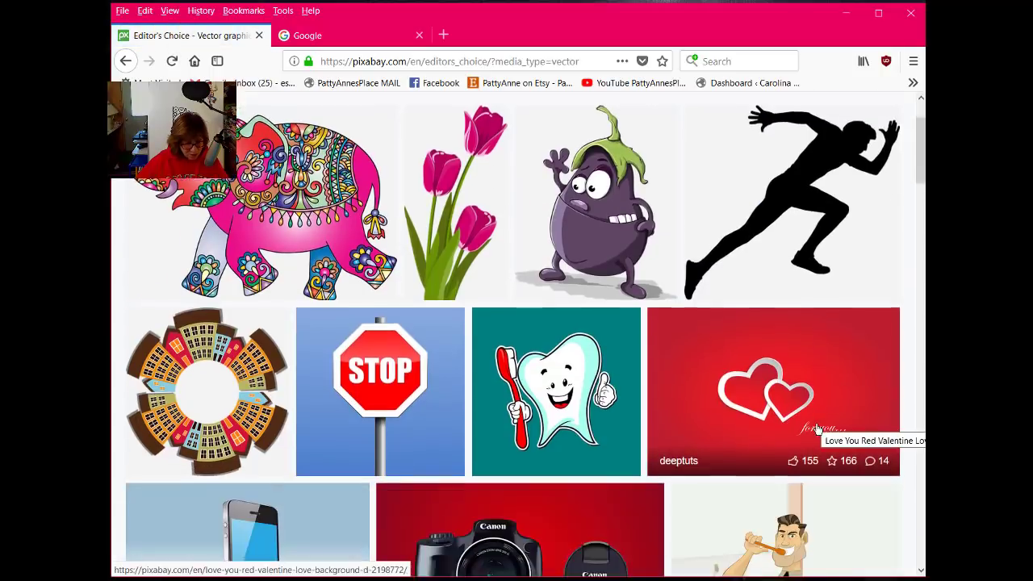
scroll(817, 434, "down", 7)
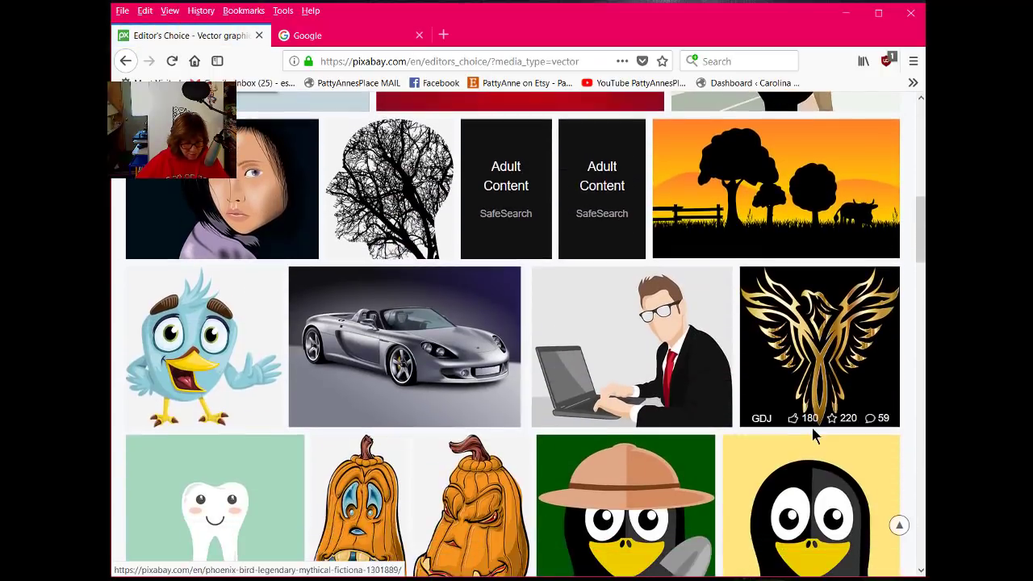
scroll(815, 434, "down", 10)
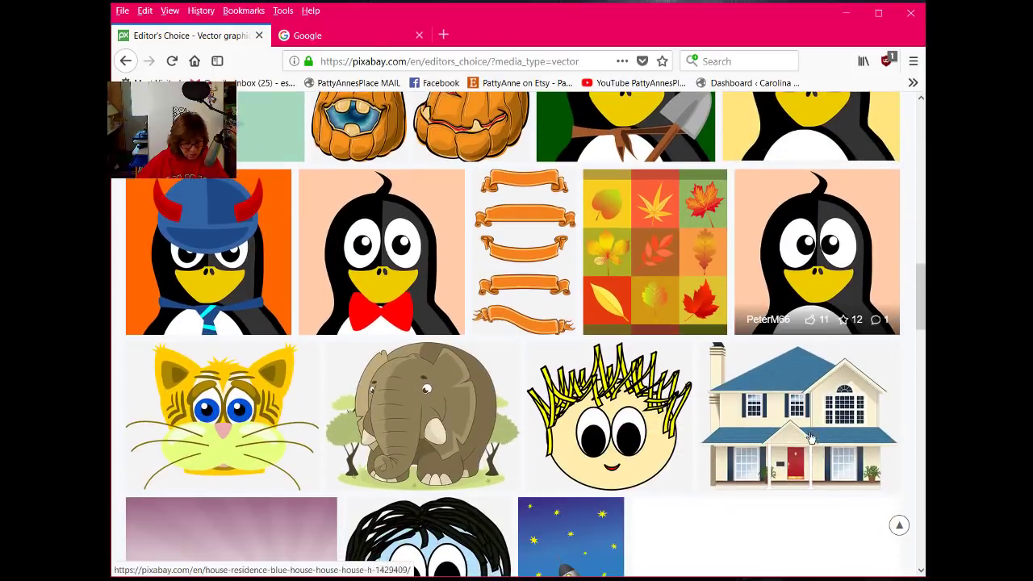
scroll(810, 436, "down", 5)
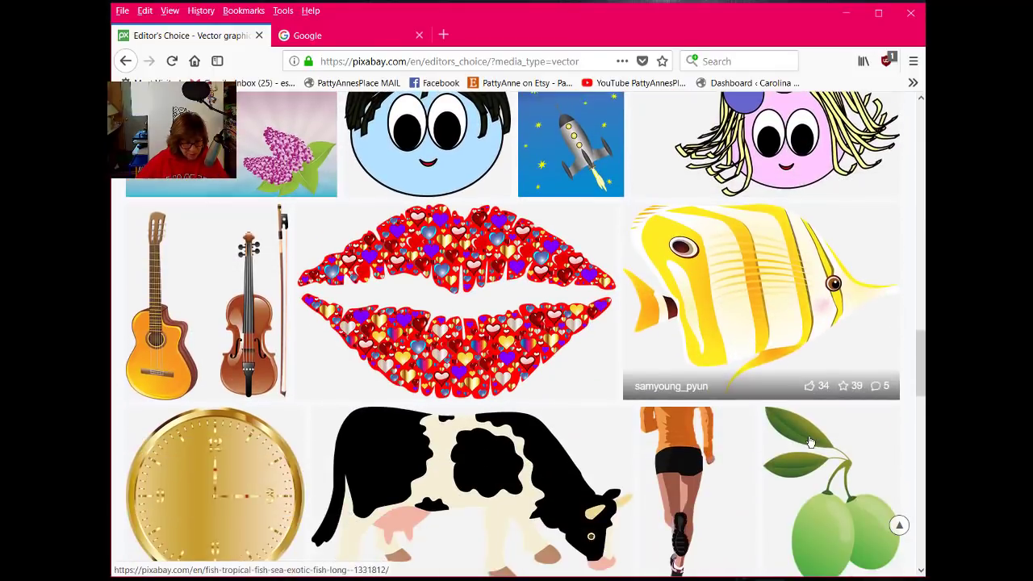
scroll(807, 435, "down", 4)
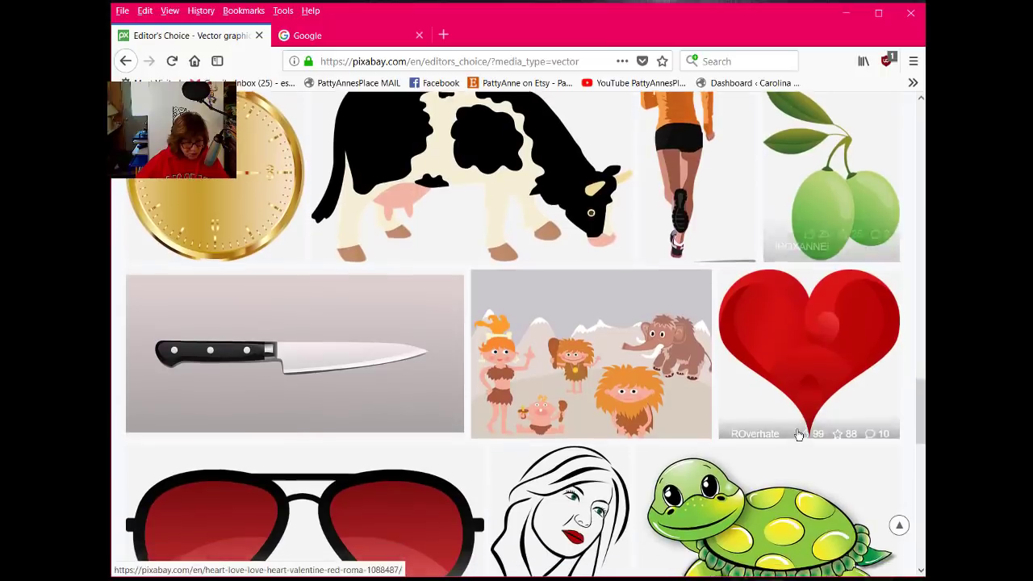
scroll(795, 440, "down", 2)
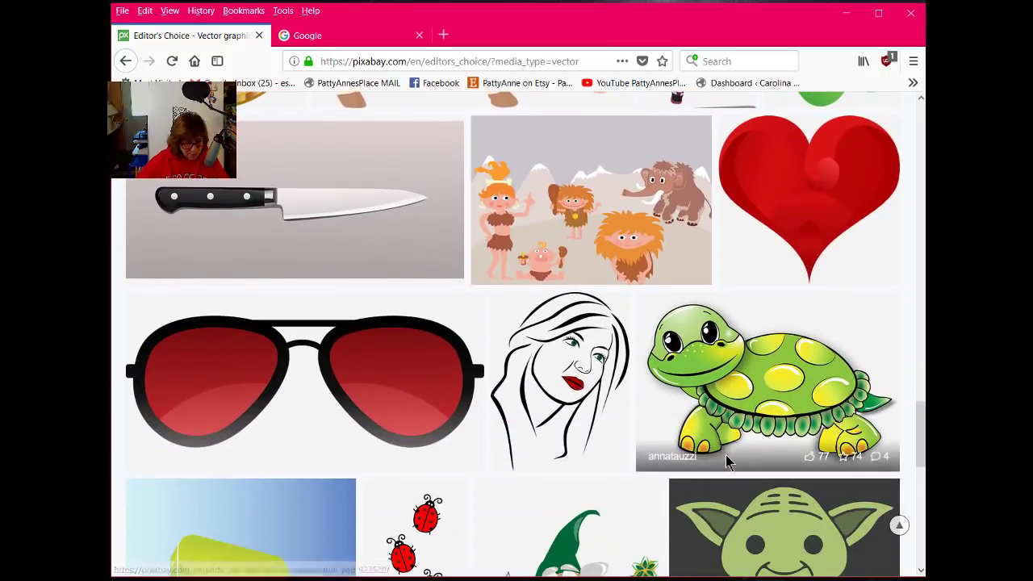
scroll(724, 455, "down", 2)
scroll(727, 462, "down", 4)
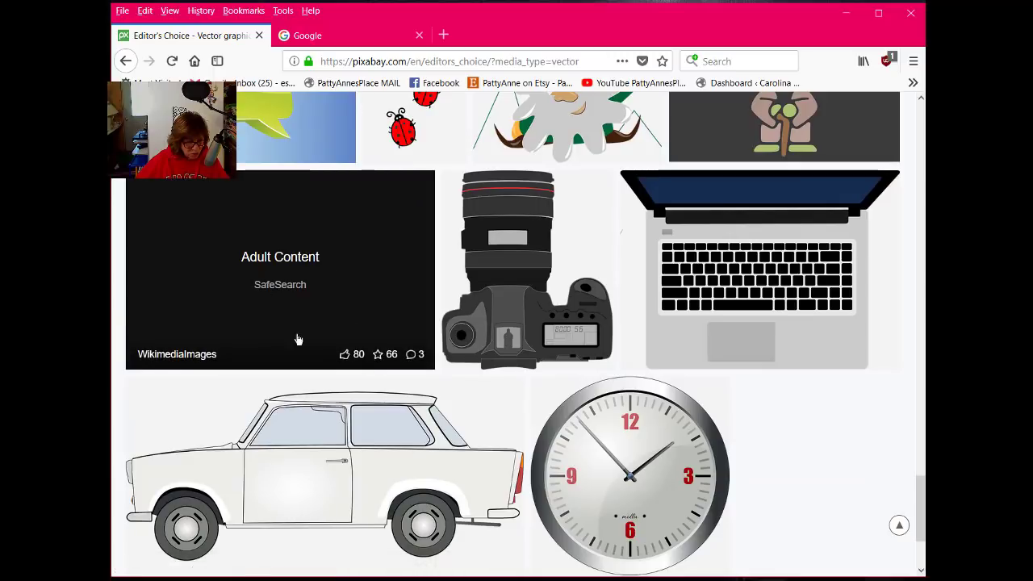
scroll(803, 503, "down", 2)
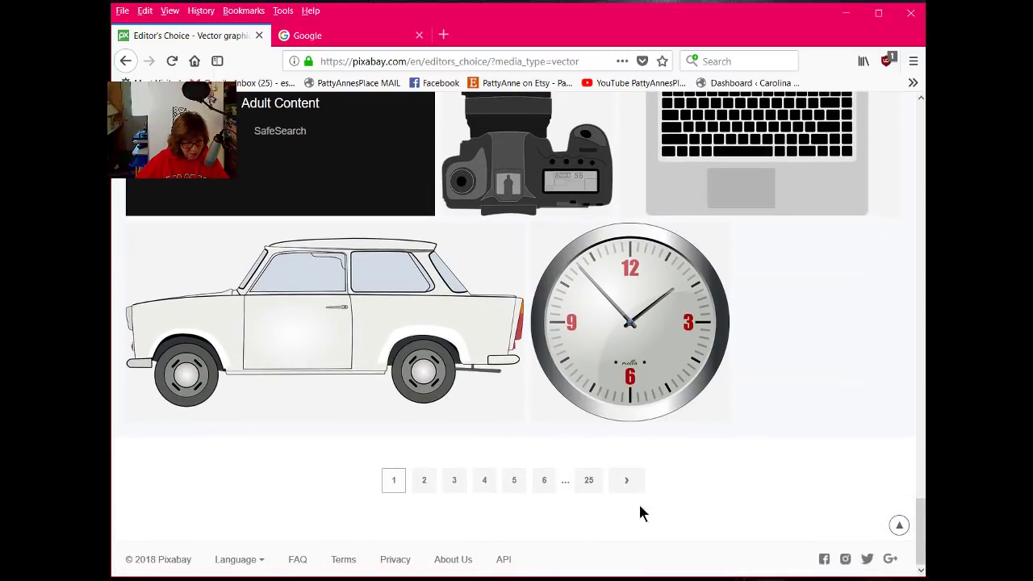
left_click(424, 485)
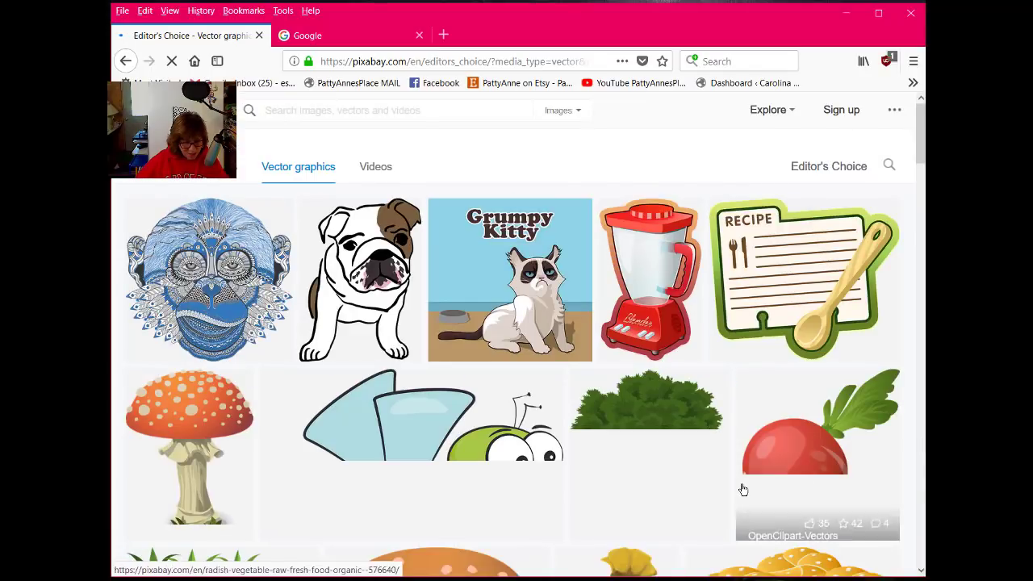
scroll(741, 492, "down", 2)
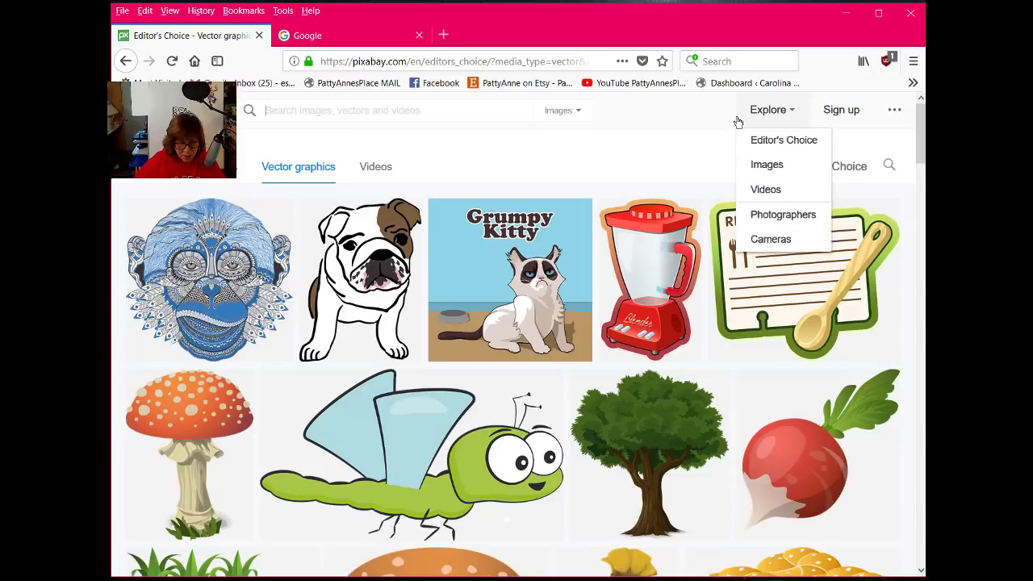
Search the Editor's Choice vector graphics for "bunny" and open the gray cartoon rabbit's page.
mouse_move(753, 119)
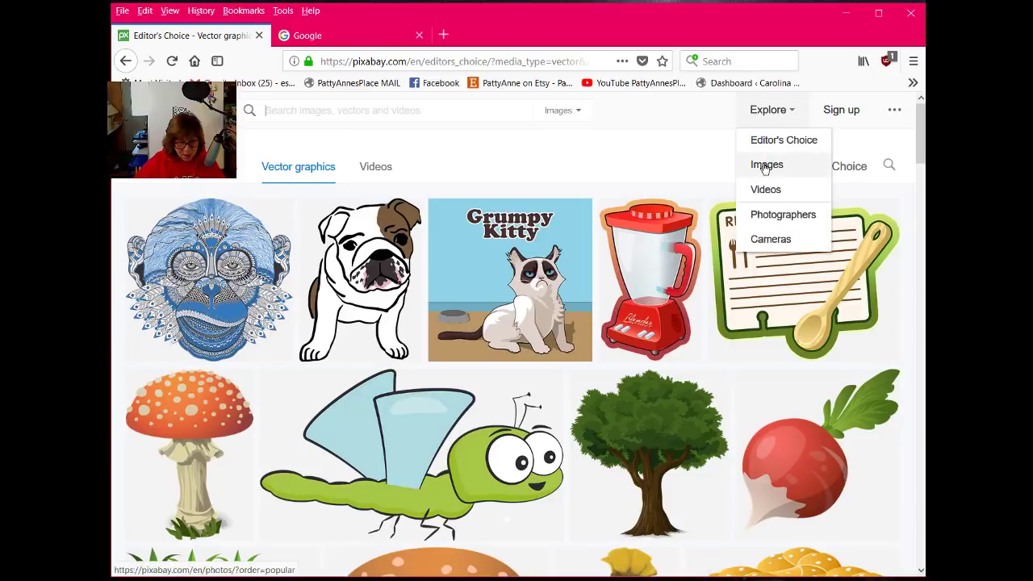
left_click(890, 166)
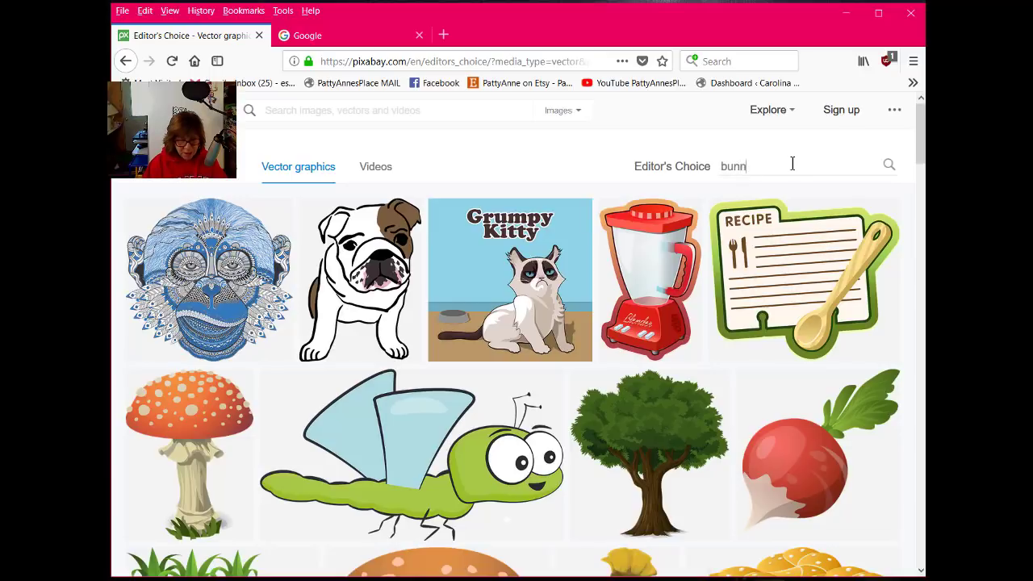
key("Return")
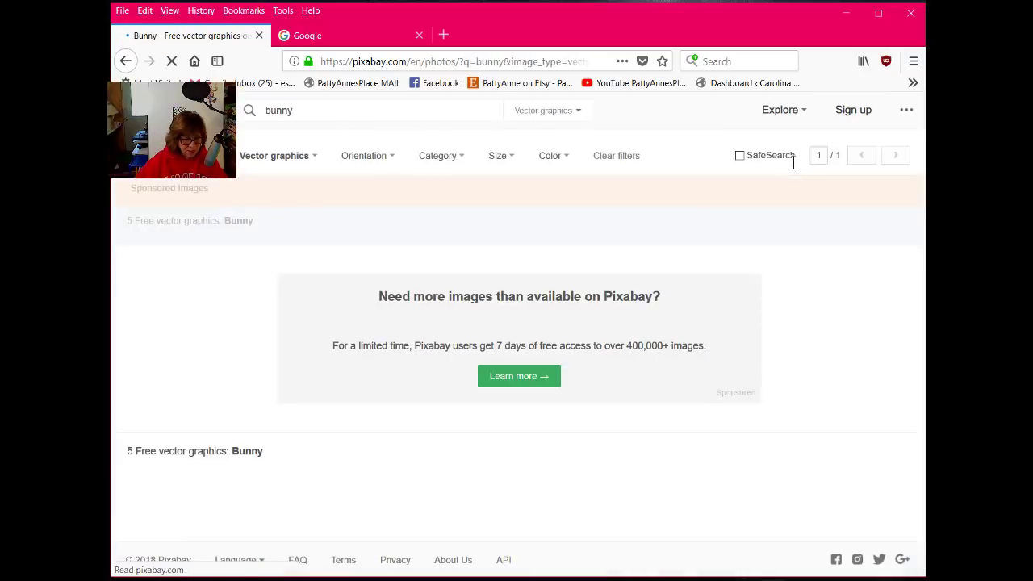
scroll(185, 504, "down", 1)
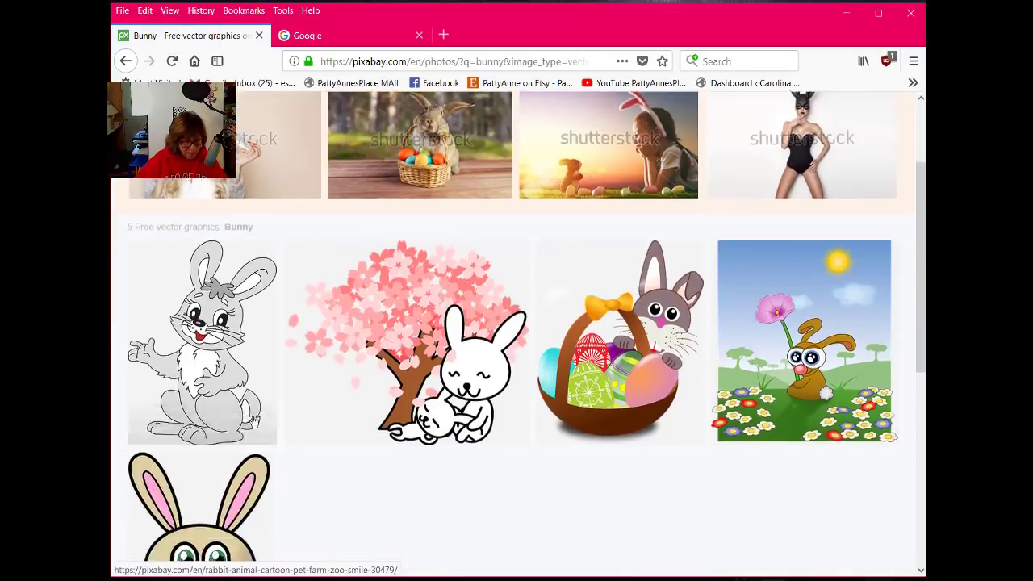
left_click(257, 431)
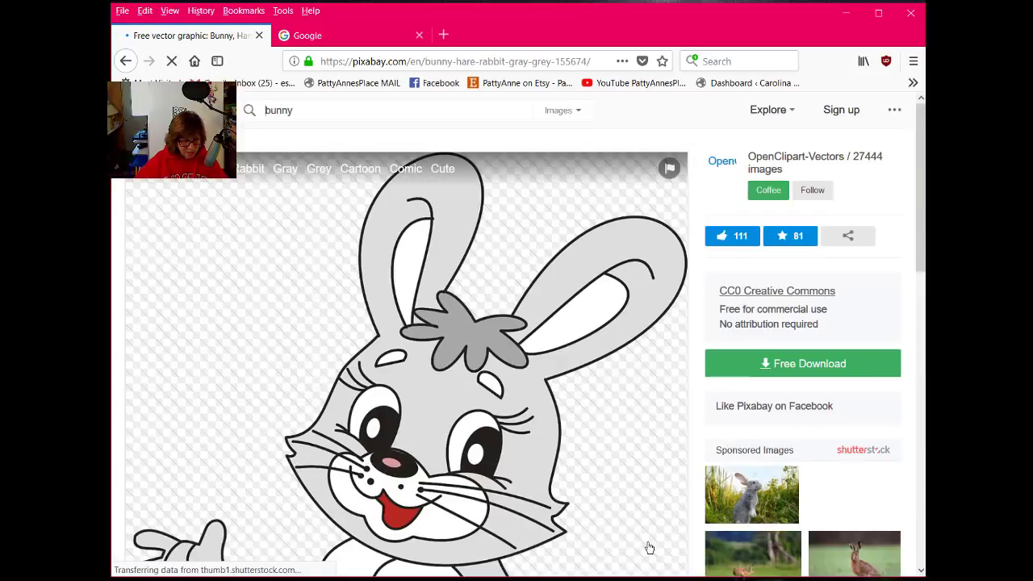
Request the gray rabbit's SVG vector graphic download and choose to log in to Pixabay.
scroll(574, 428, "down", 3)
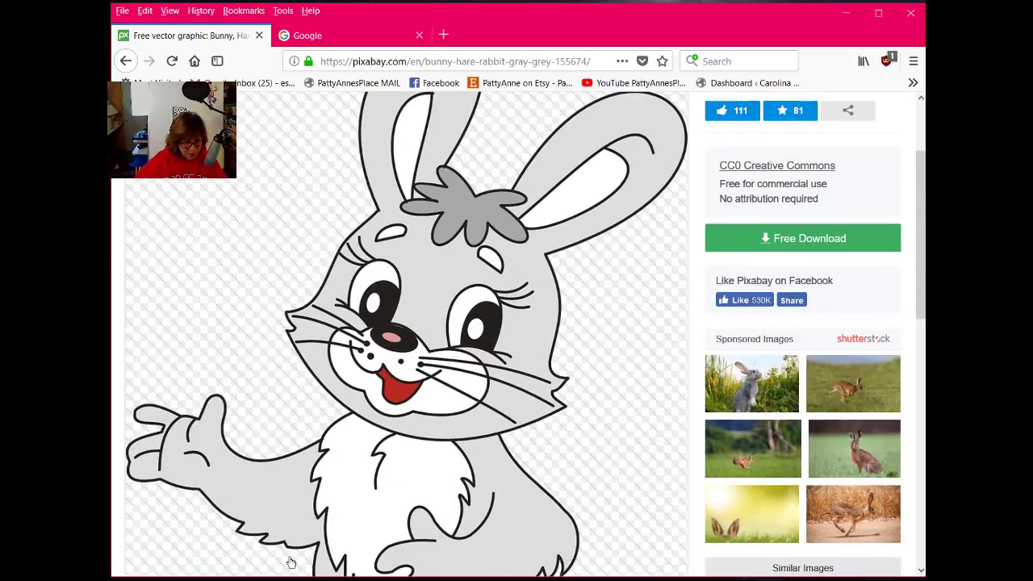
scroll(614, 435, "down", 2)
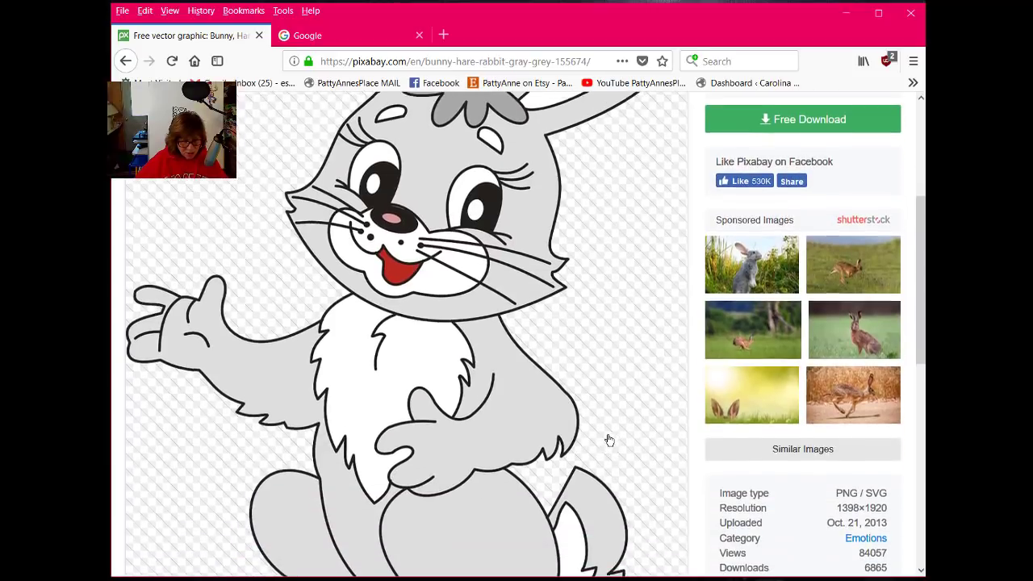
scroll(606, 438, "up", 3)
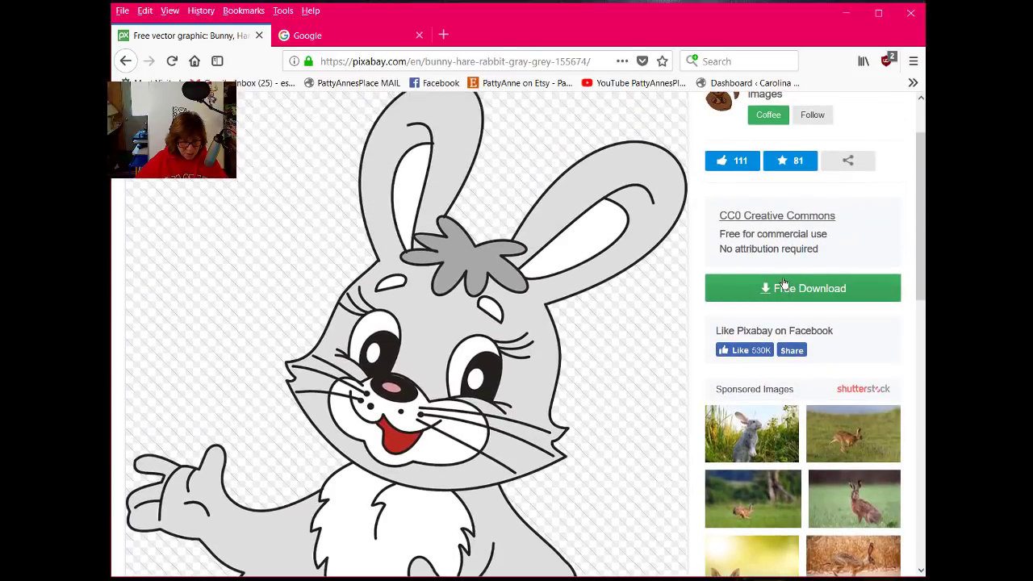
scroll(529, 404, "up", 1)
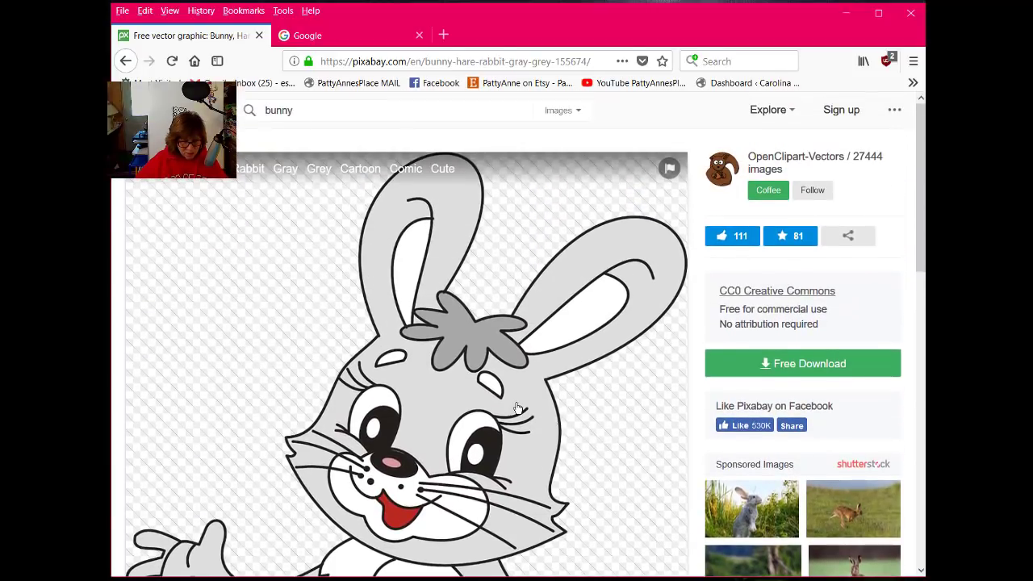
scroll(519, 408, "down", 6)
scroll(524, 407, "up", 6)
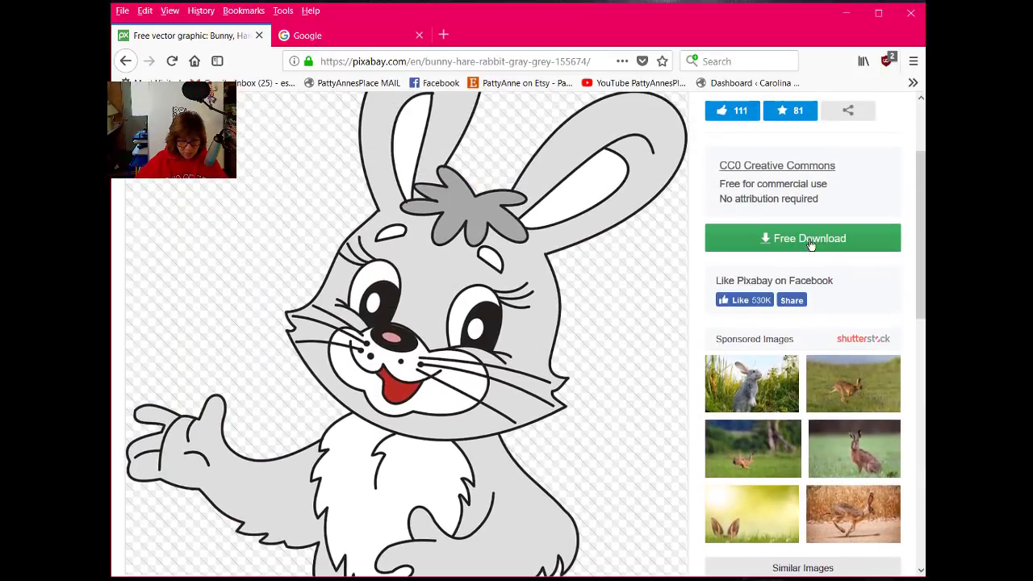
left_click(811, 240)
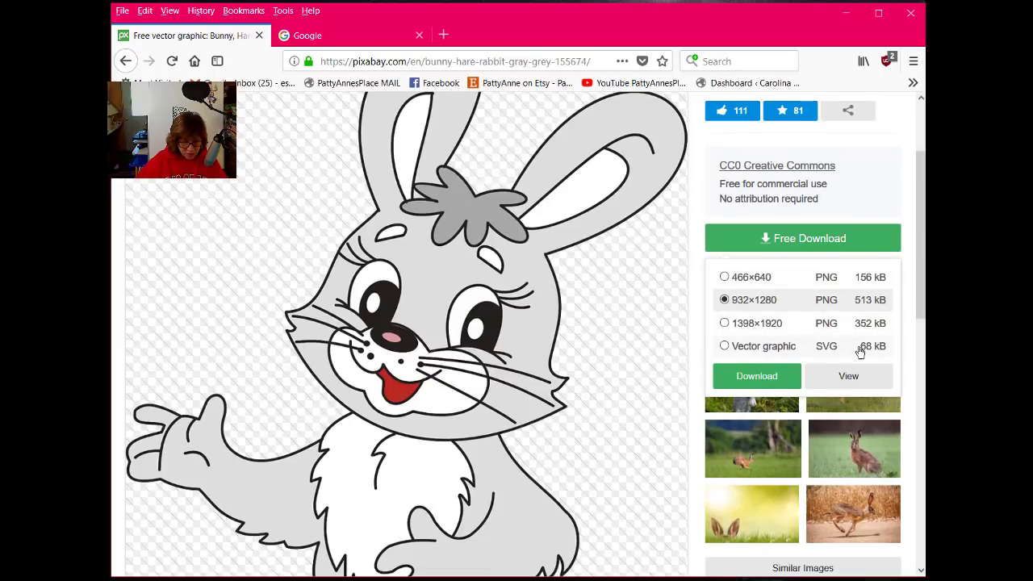
left_click(725, 347)
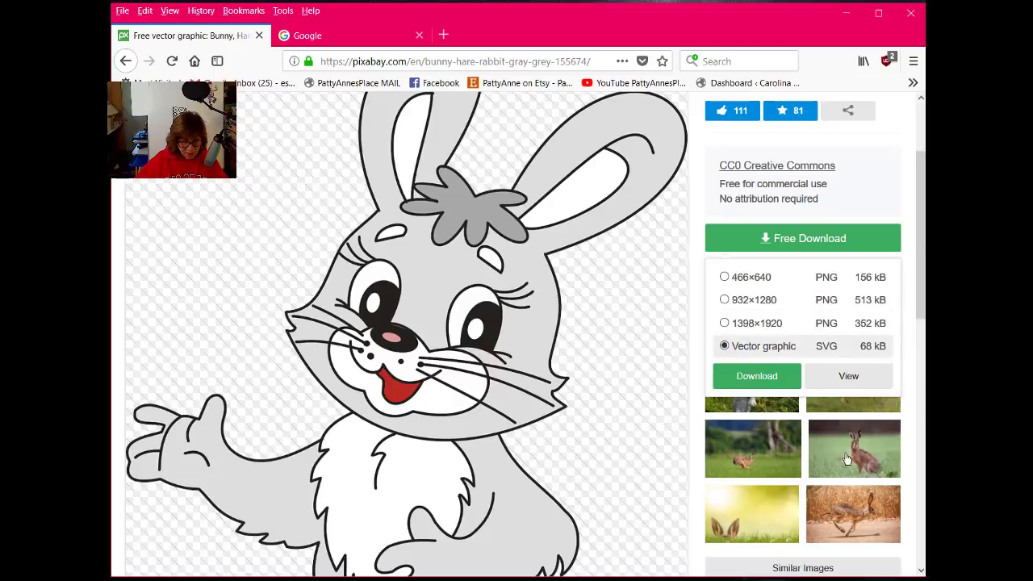
left_click(773, 377)
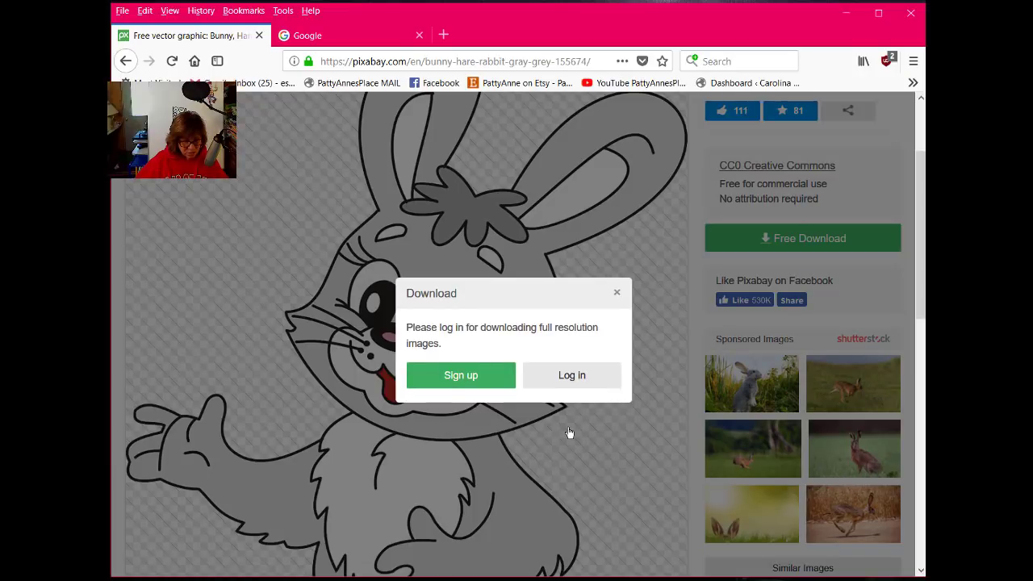
left_click(571, 379)
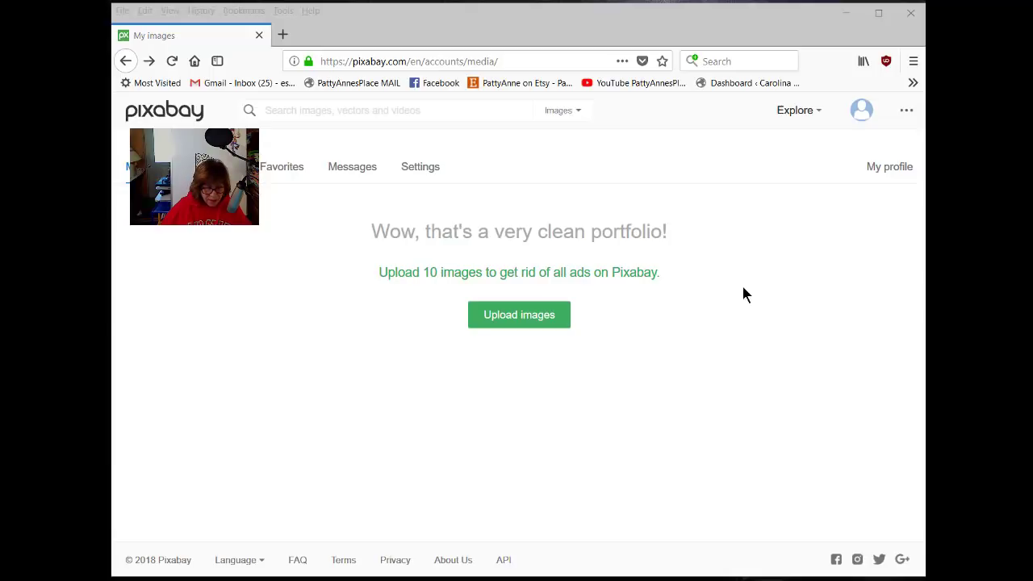
Explore all of Pixabay's images and turn on SafeSearch for the gallery.
mouse_move(810, 113)
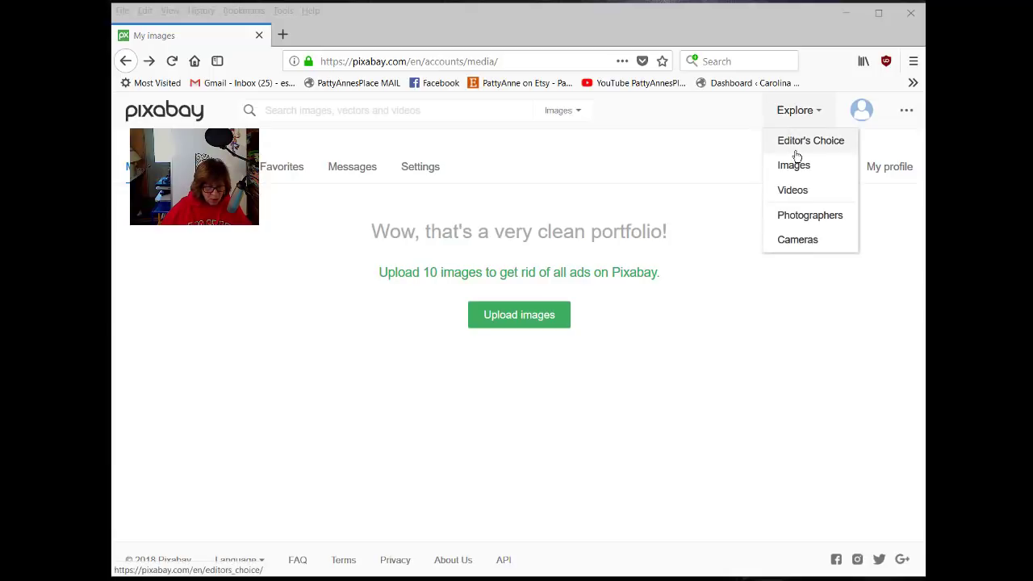
left_click(793, 167)
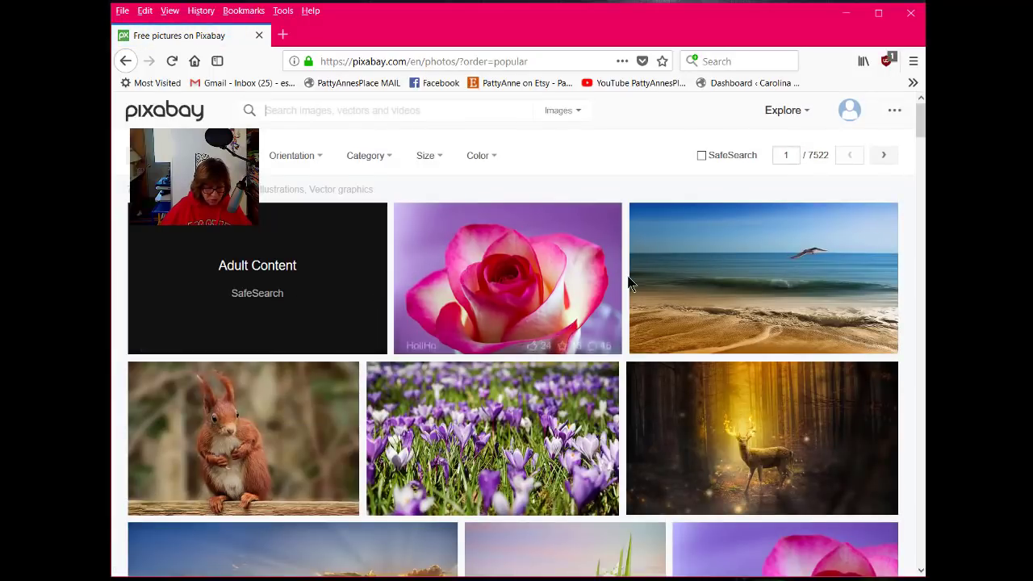
scroll(630, 291, "down", 3)
scroll(630, 305, "up", 3)
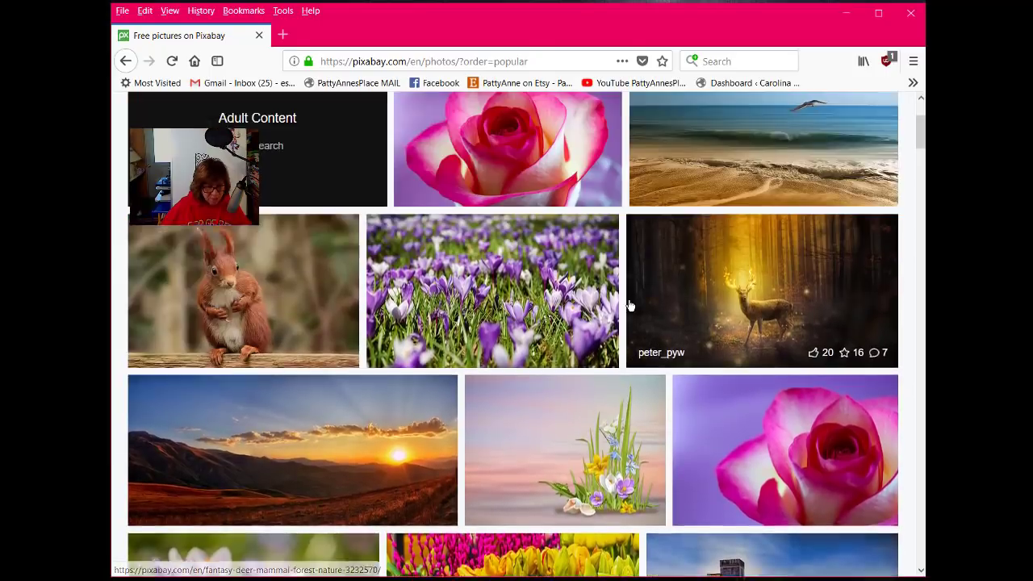
left_click(701, 155)
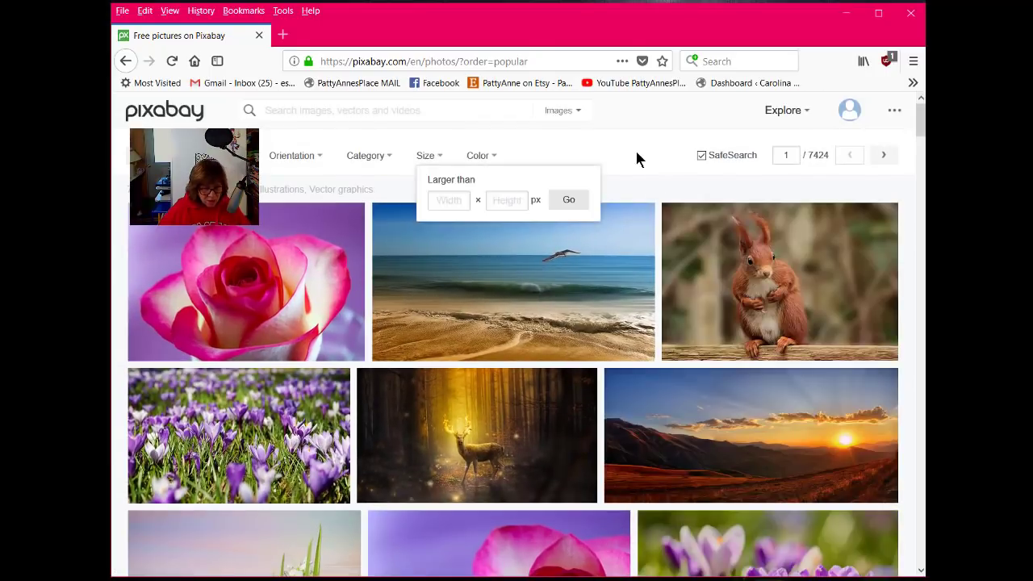
Search the images for "bunny" and open the gray cartoon rabbit's page from the results.
left_click(304, 110)
type("bunny")
key("Return")
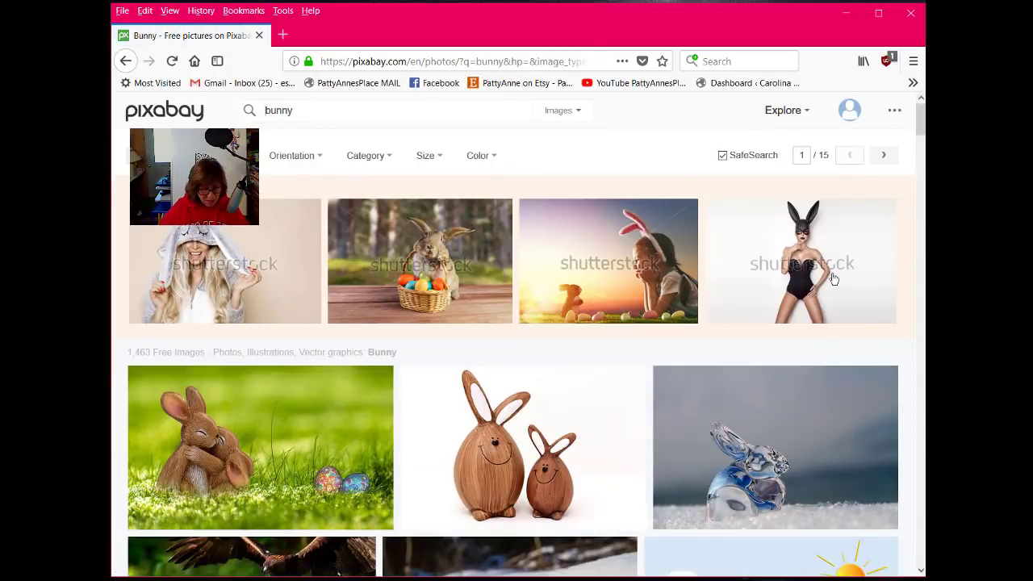
scroll(872, 364, "down", 5)
scroll(842, 391, "down", 7)
scroll(794, 401, "down", 6)
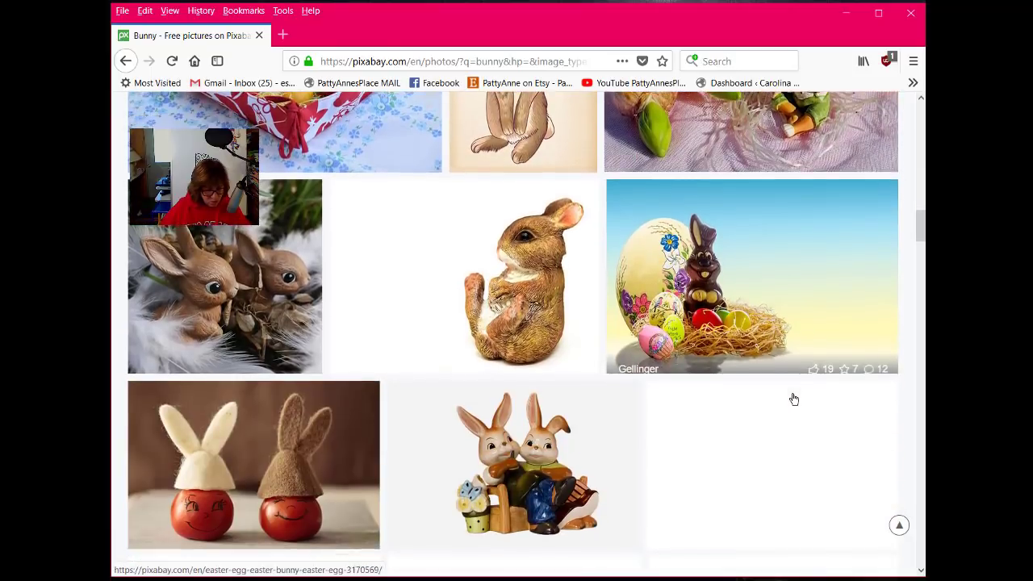
scroll(794, 399, "down", 5)
scroll(793, 398, "down", 6)
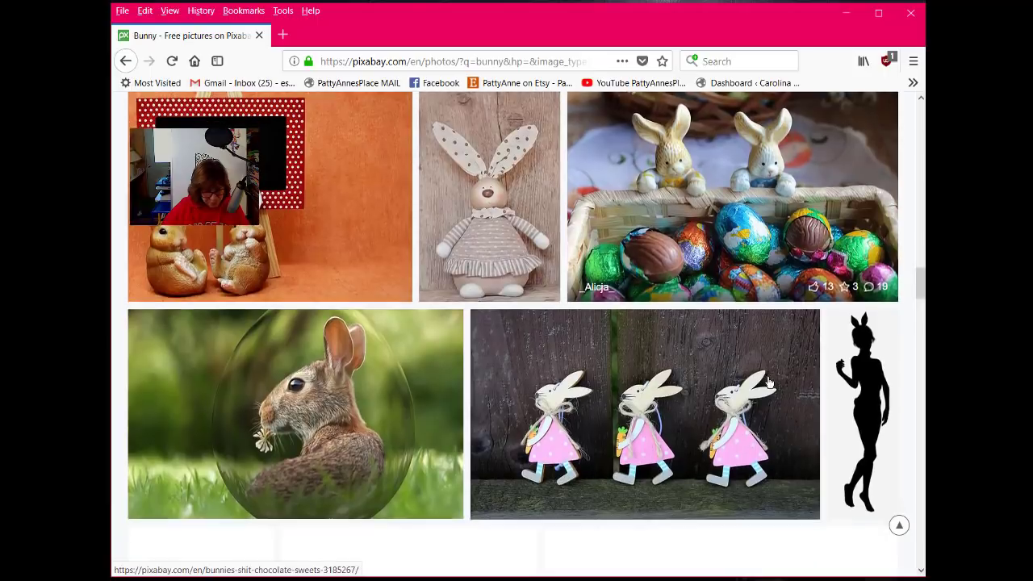
scroll(769, 384, "down", 6)
scroll(760, 399, "down", 4)
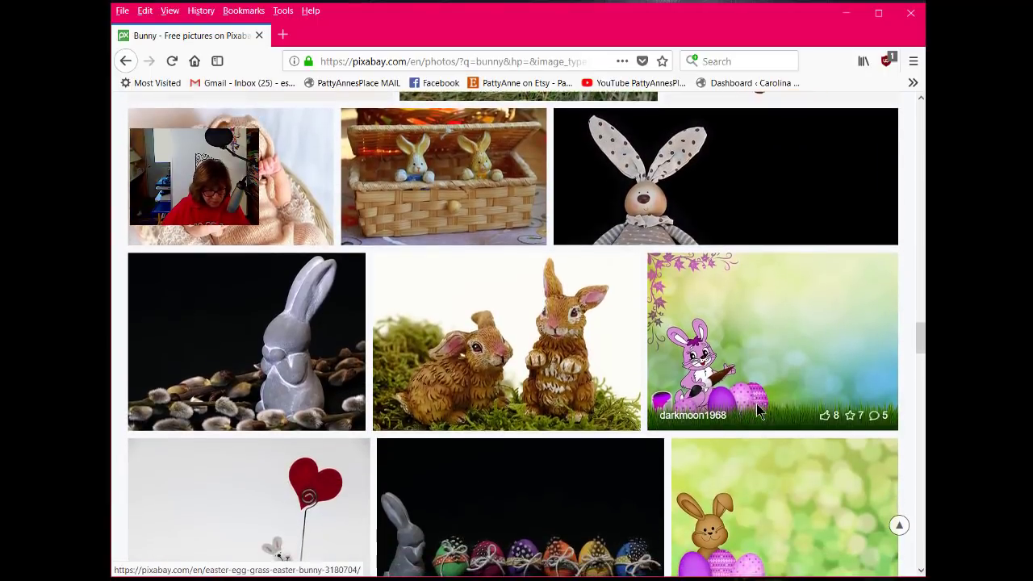
scroll(759, 412, "down", 2)
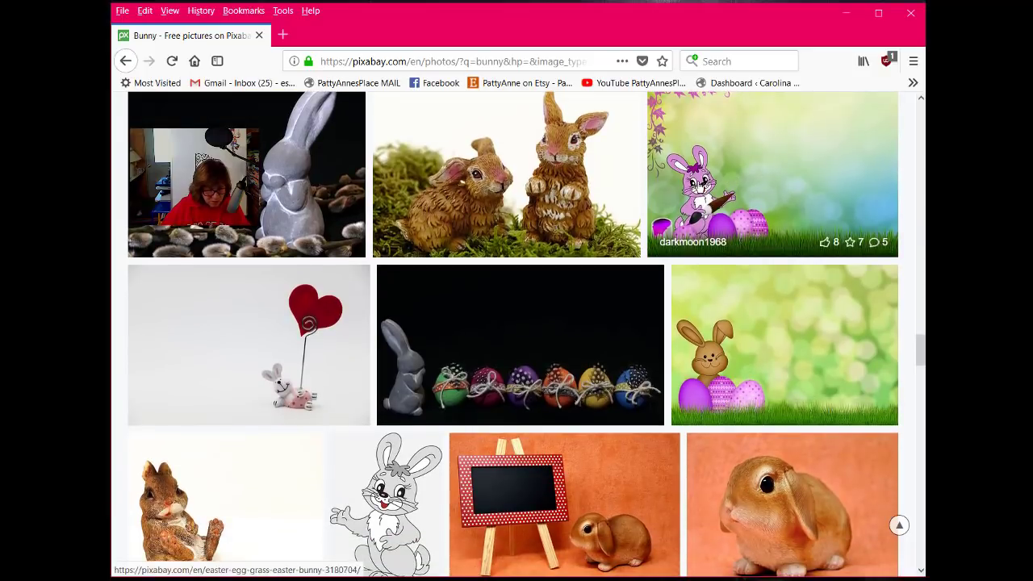
scroll(768, 339, "down", 1)
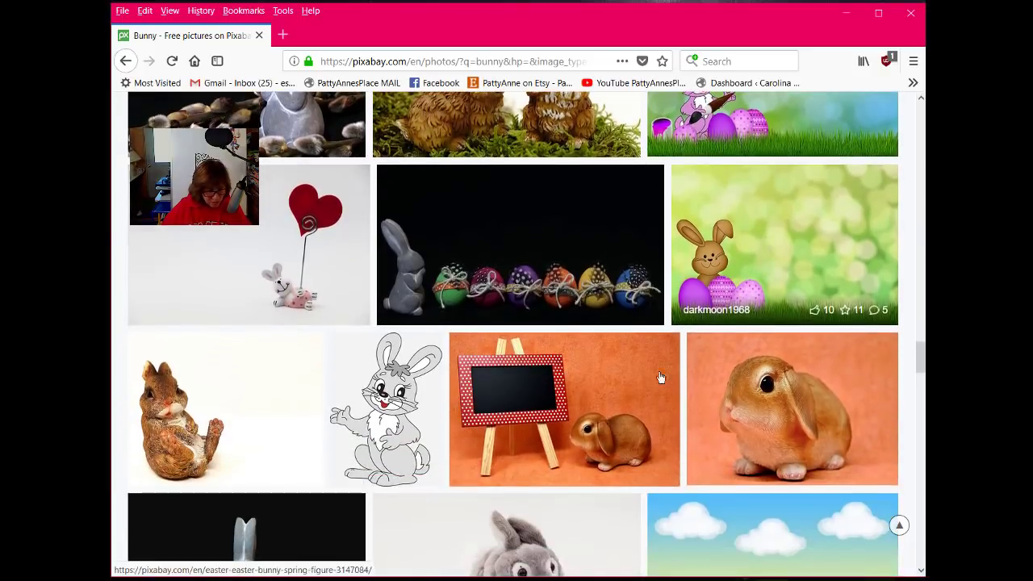
left_click(364, 416)
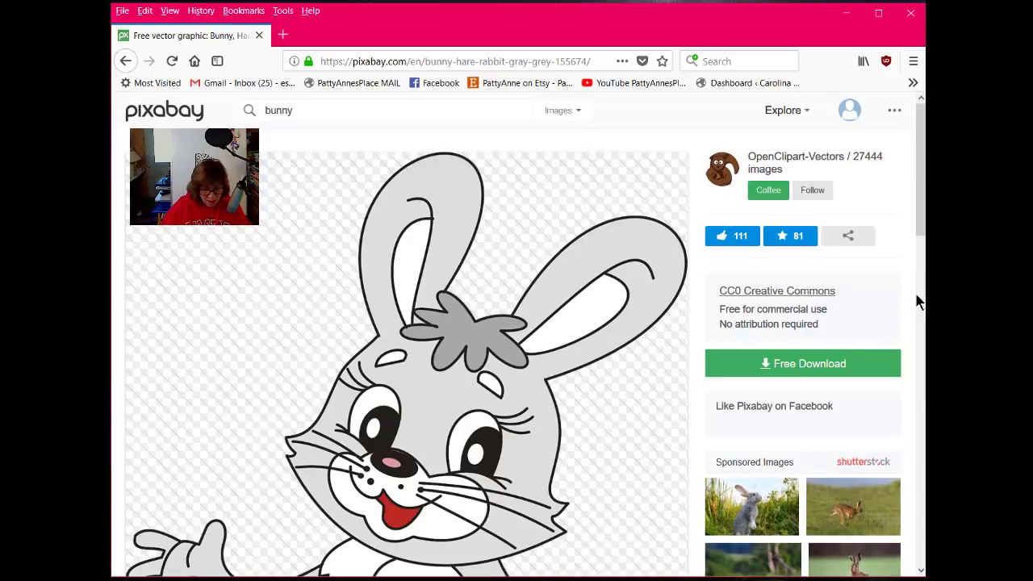
Download the rabbit as an SVG vector graphic and save it to the Desktop as bunny-155674.
scroll(863, 279, "down", 1)
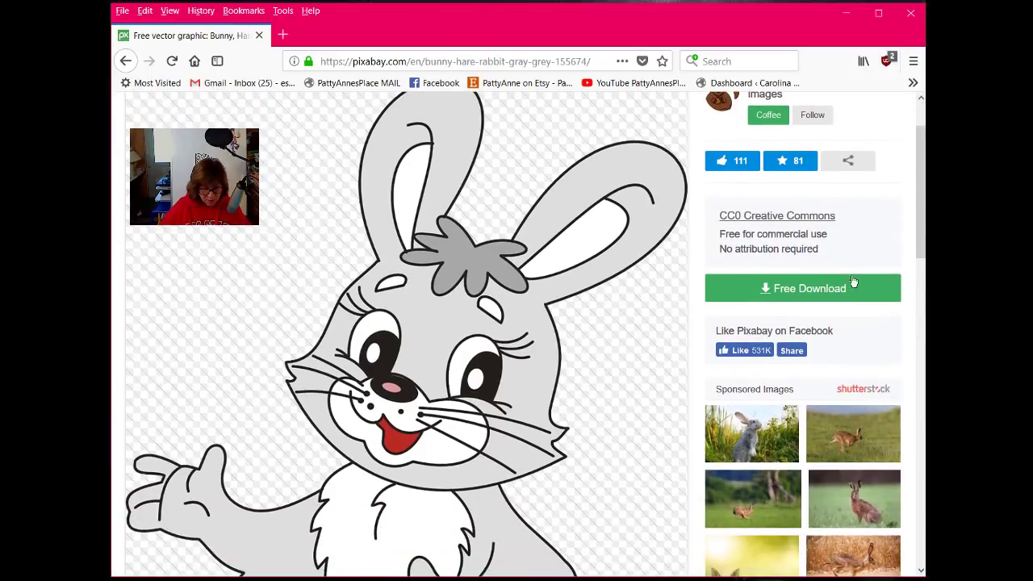
left_click(850, 293)
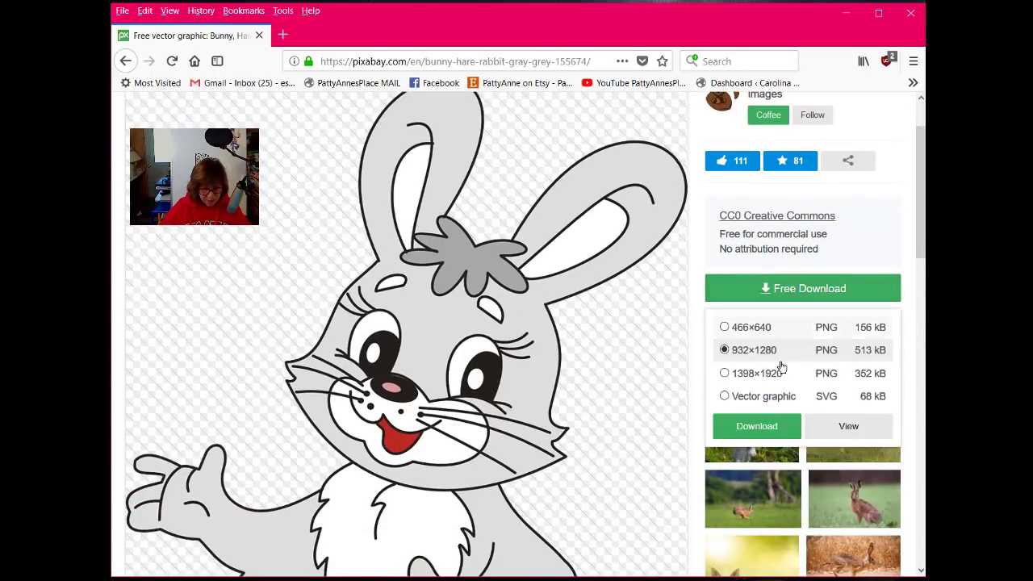
left_click(725, 398)
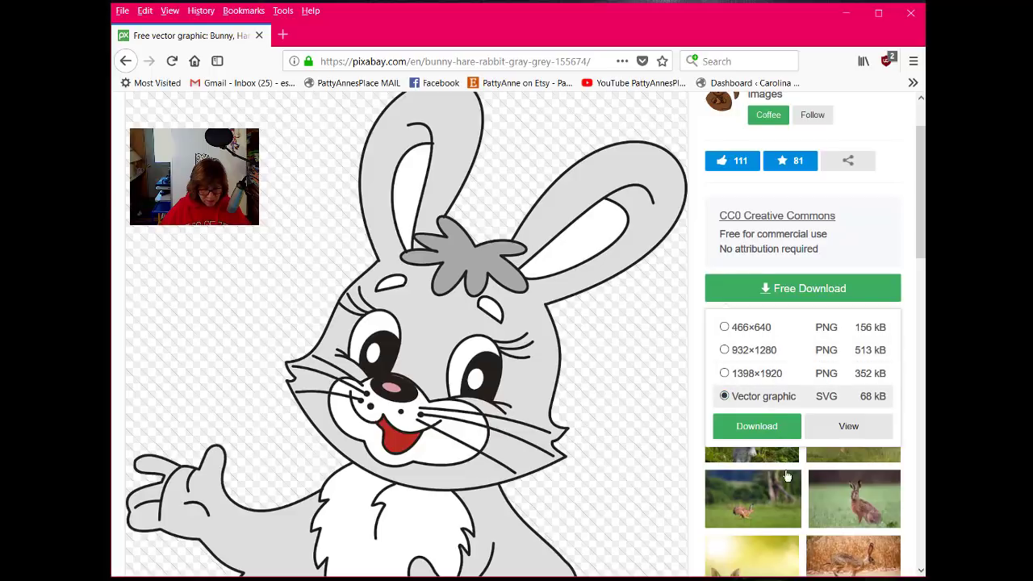
left_click(769, 428)
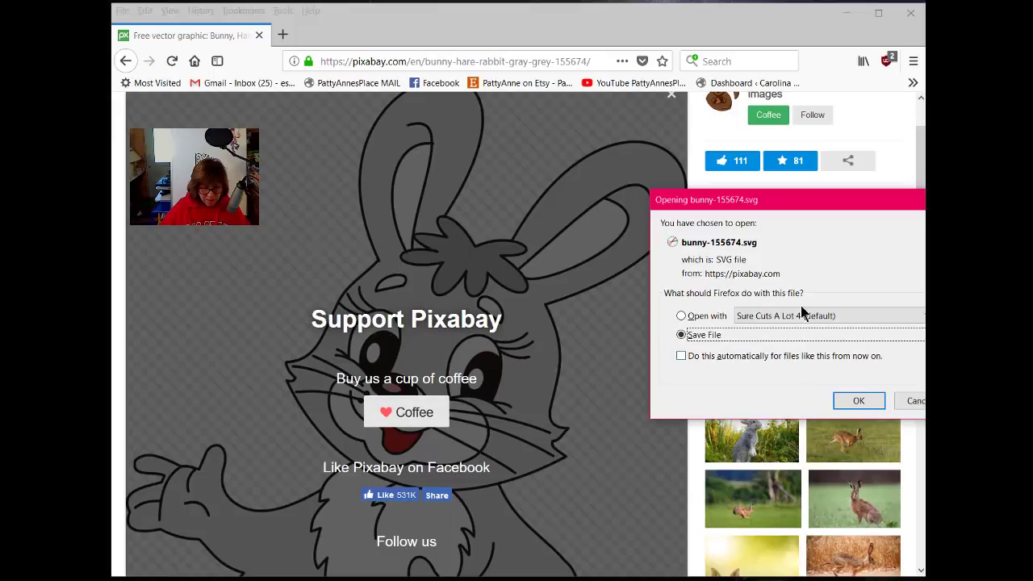
left_click(859, 402)
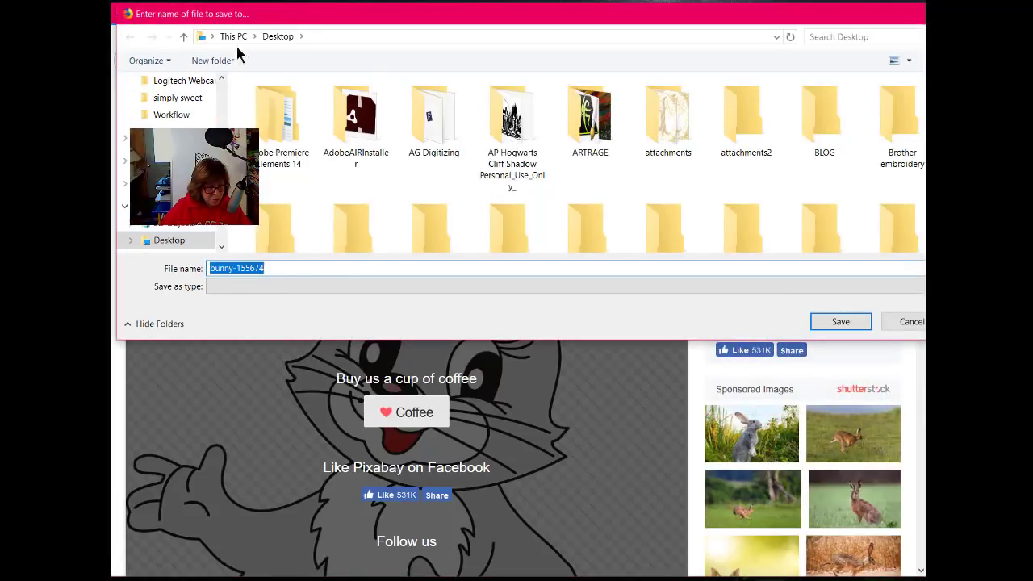
left_click(848, 322)
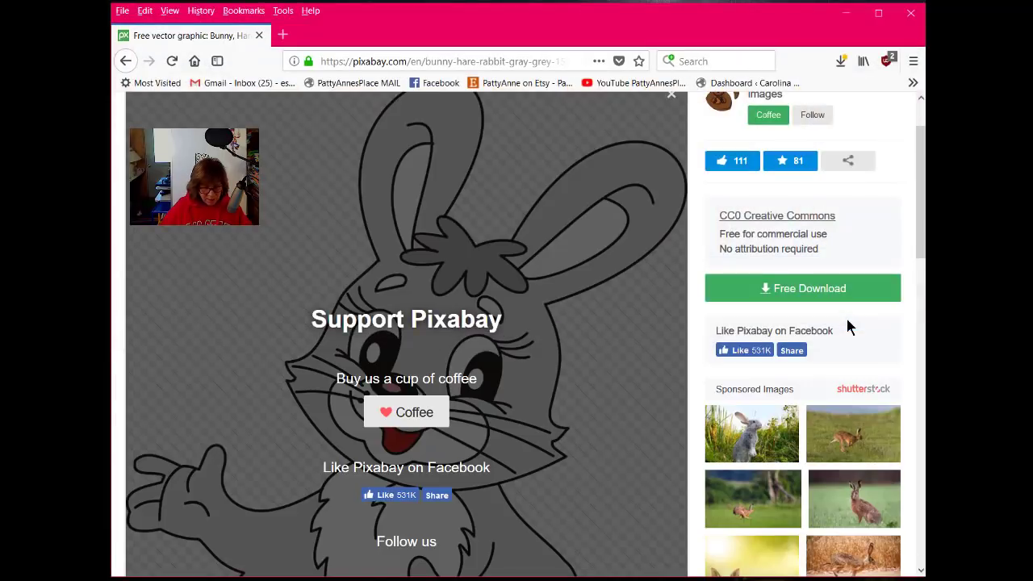
Switch to Cricut Design Space in a new browser tab and delete the stray black marks beside the bunny.
left_click(283, 36)
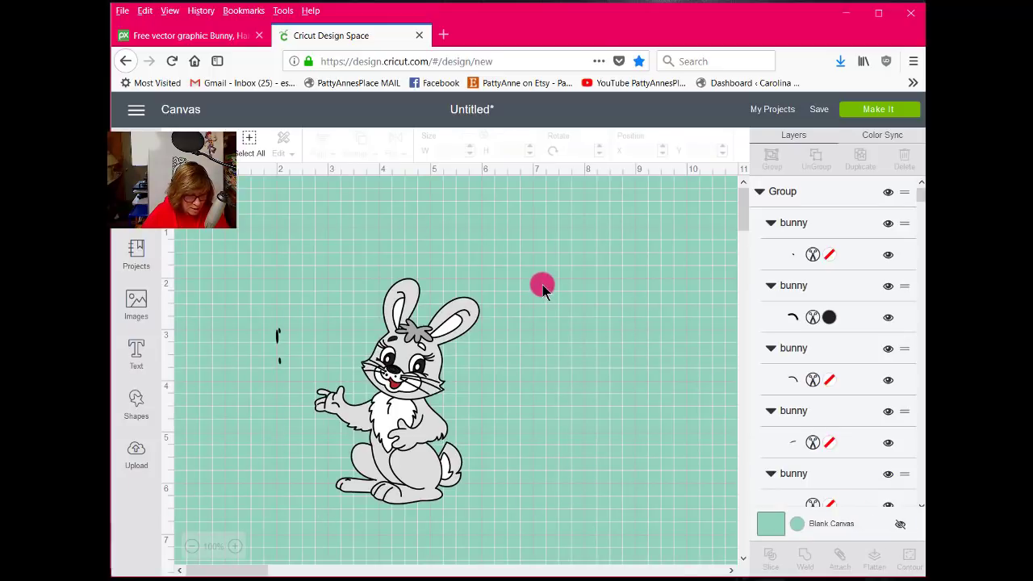
left_click_drag(267, 319, 293, 376)
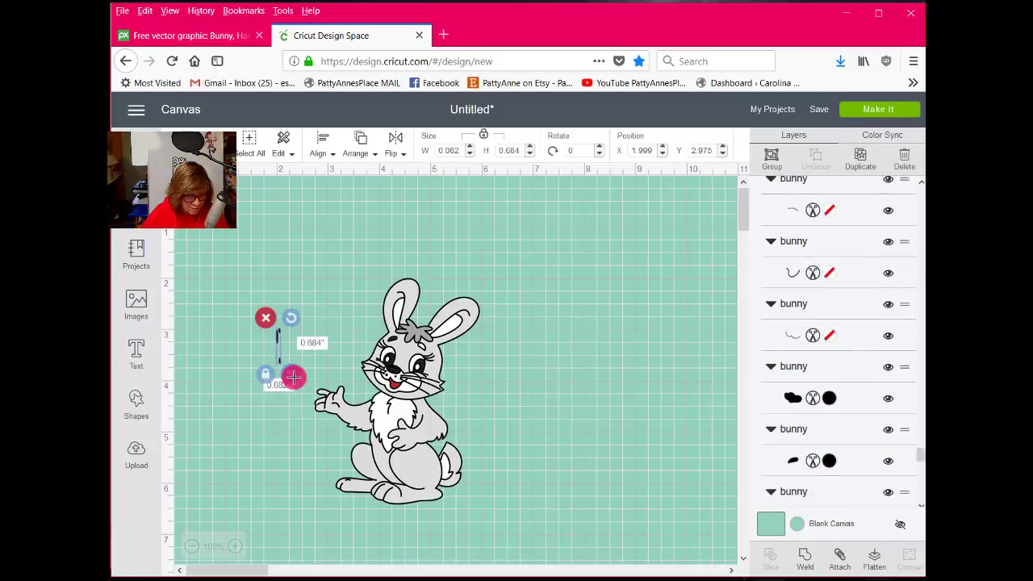
left_click(267, 316)
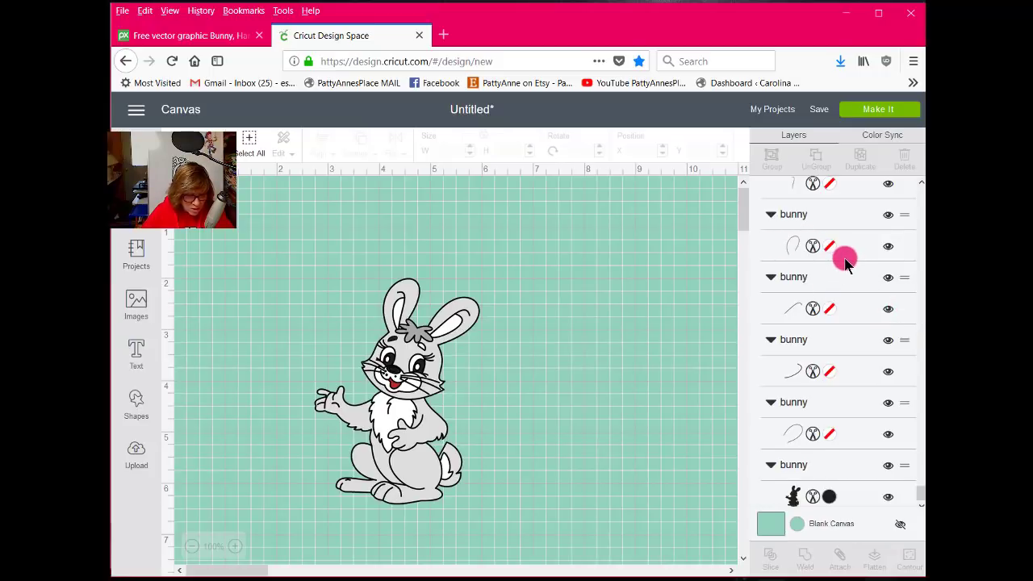
Hide the unfilled line layers between the black bunny silhouette and the solid black hair shape in the bunny group.
left_click(844, 437)
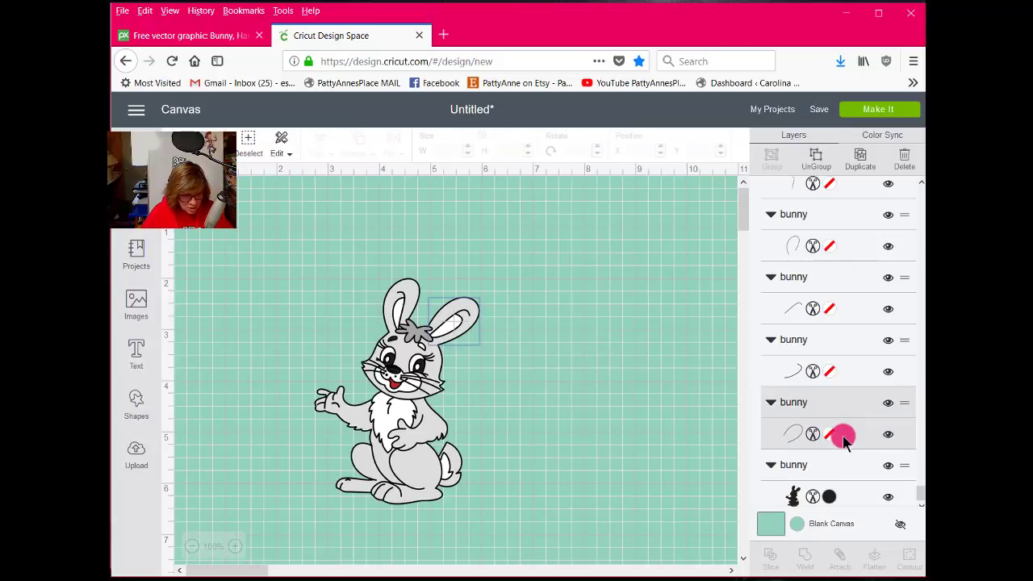
left_click(798, 496)
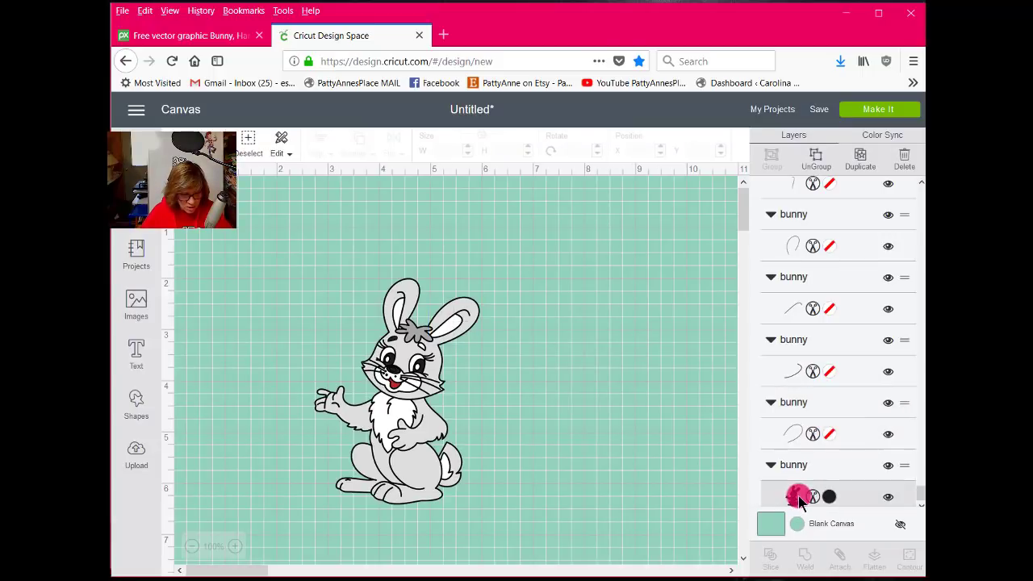
left_click(540, 536)
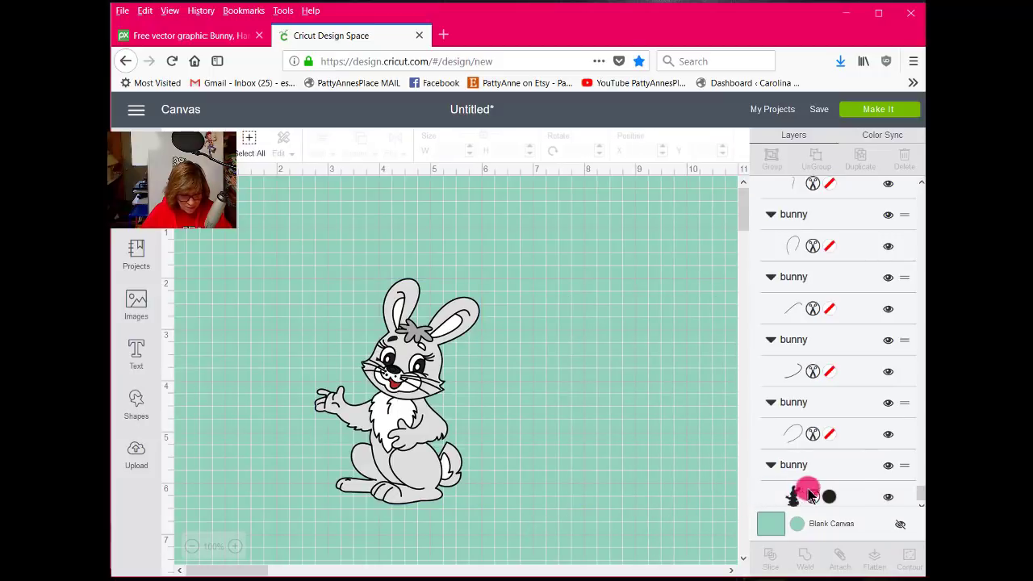
left_click(801, 434)
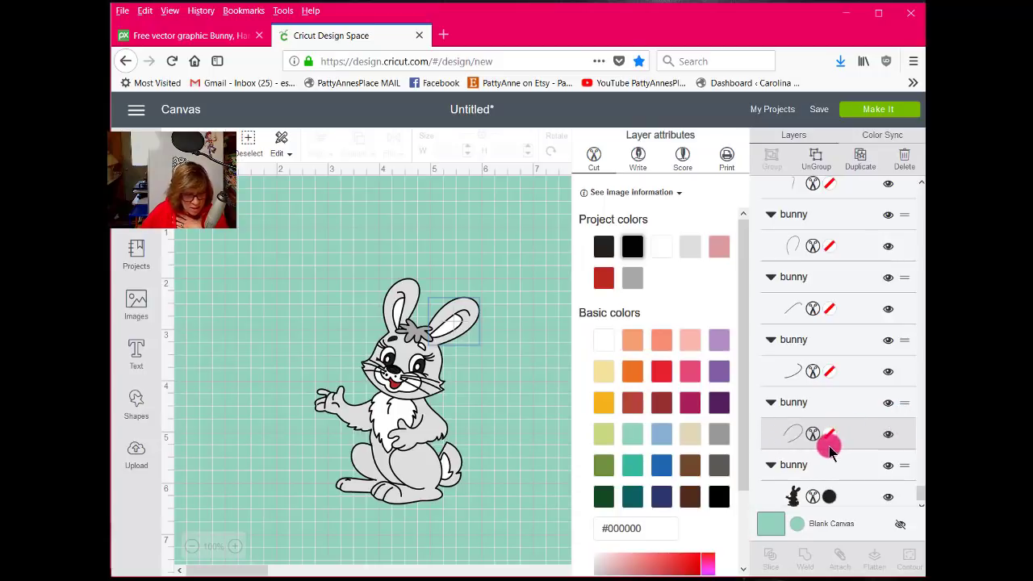
left_click(888, 406)
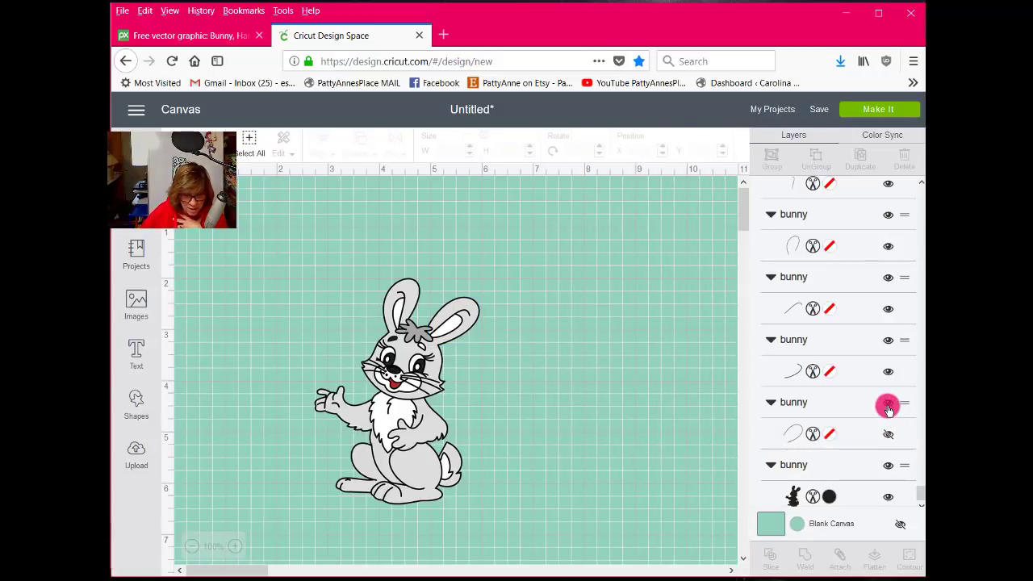
left_click(889, 343)
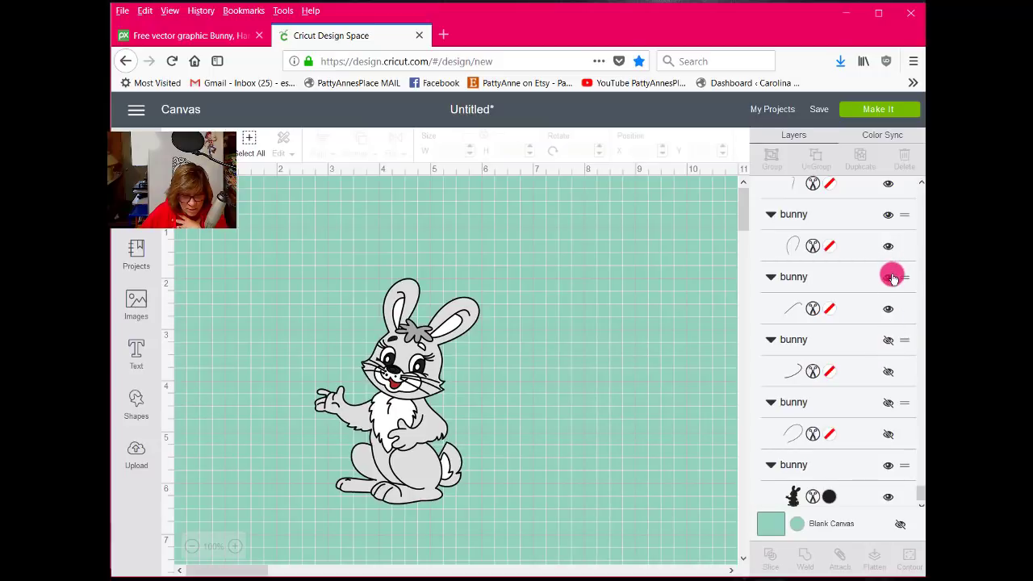
scroll(893, 282, "up", 2)
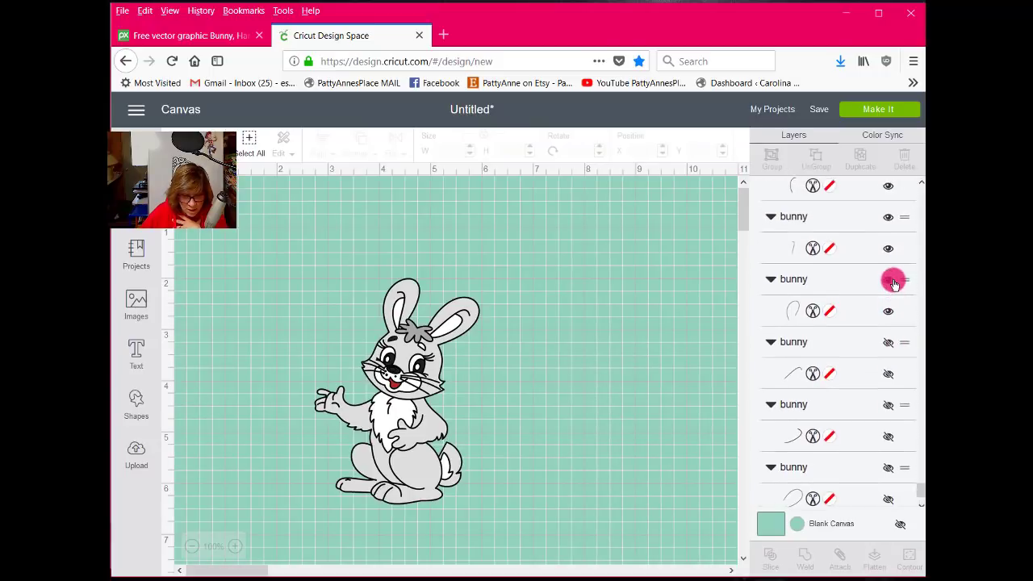
left_click(889, 285)
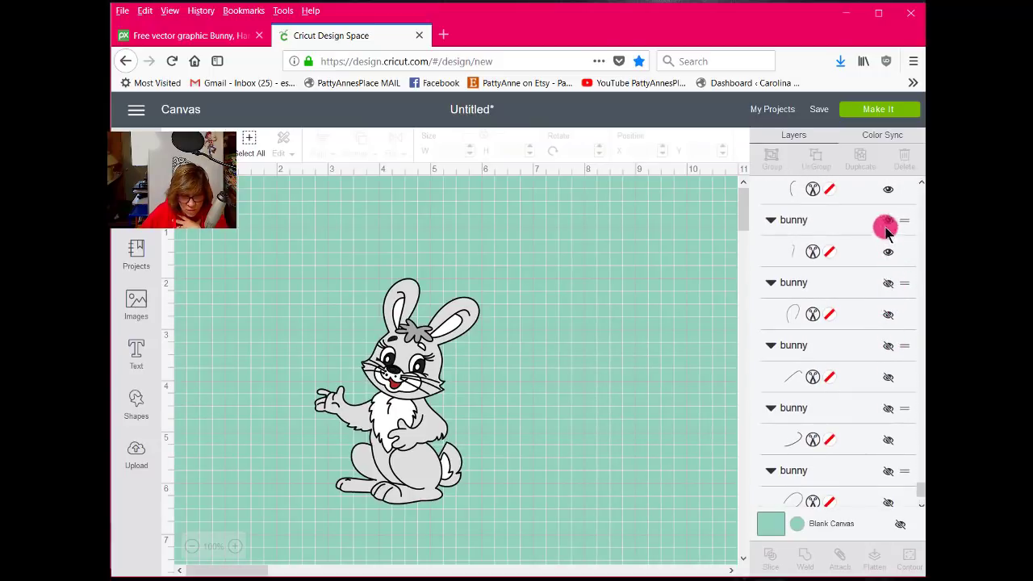
left_click(891, 227)
scroll(888, 279, "up", 4)
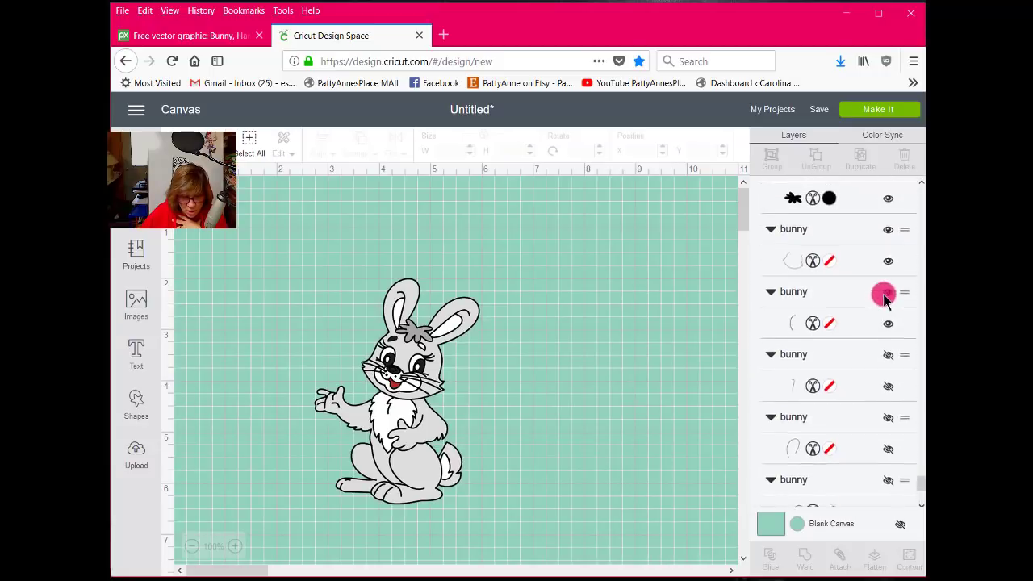
left_click(894, 351)
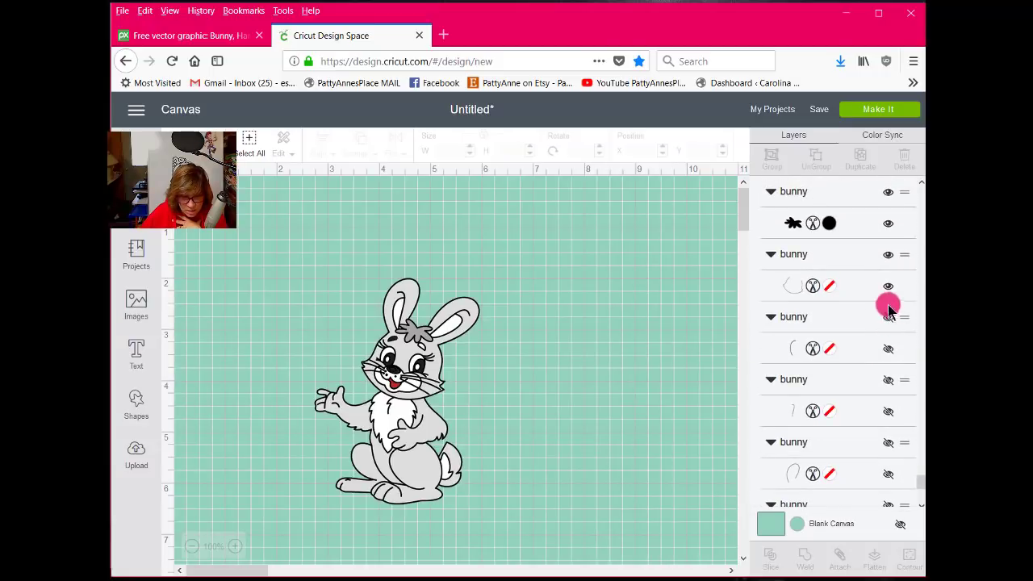
scroll(888, 292, "up", 5)
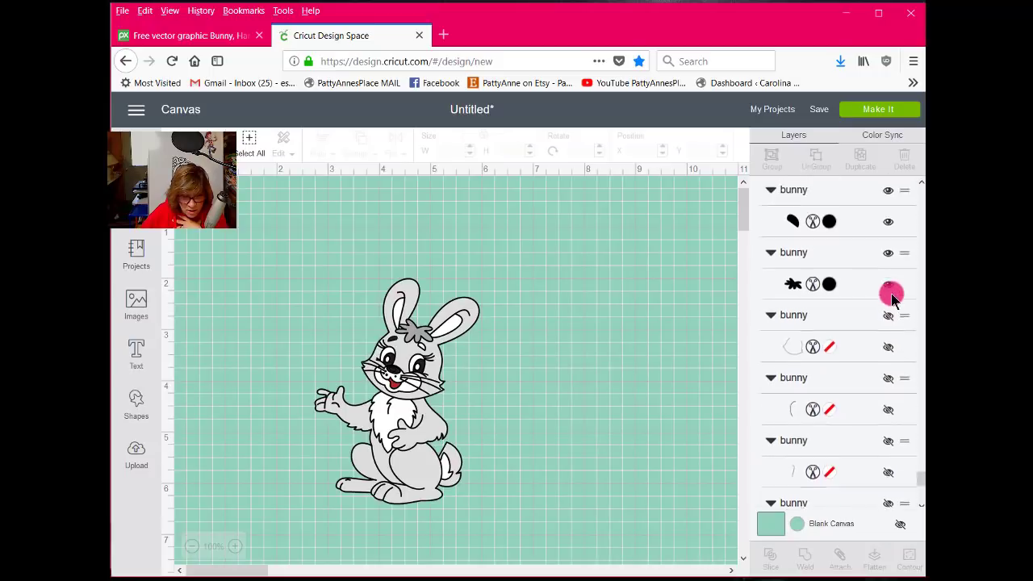
Hide the next run of unfilled line layers above the solid black facial shapes in the bunny group.
scroll(892, 295, "up", 1)
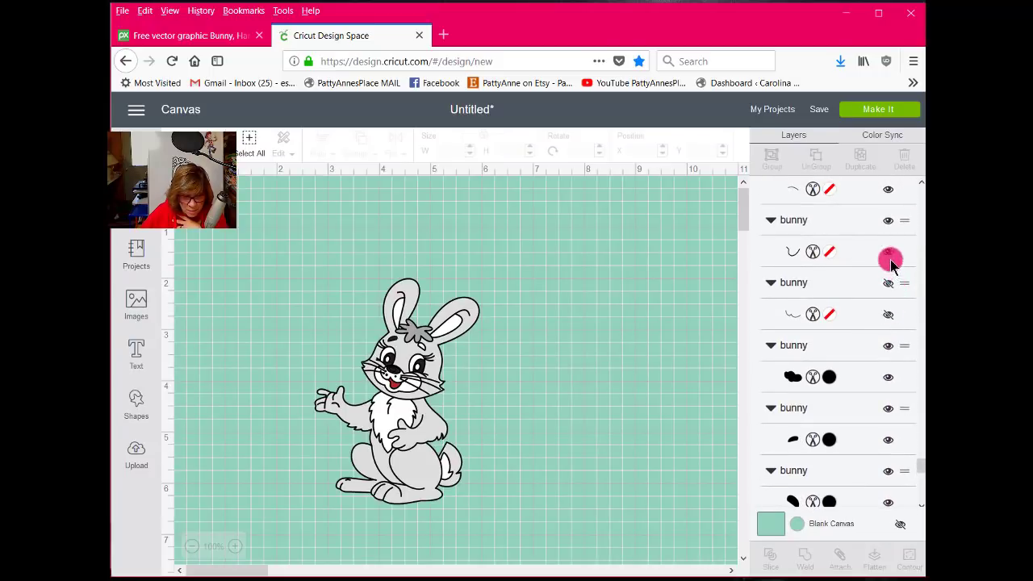
left_click(888, 220)
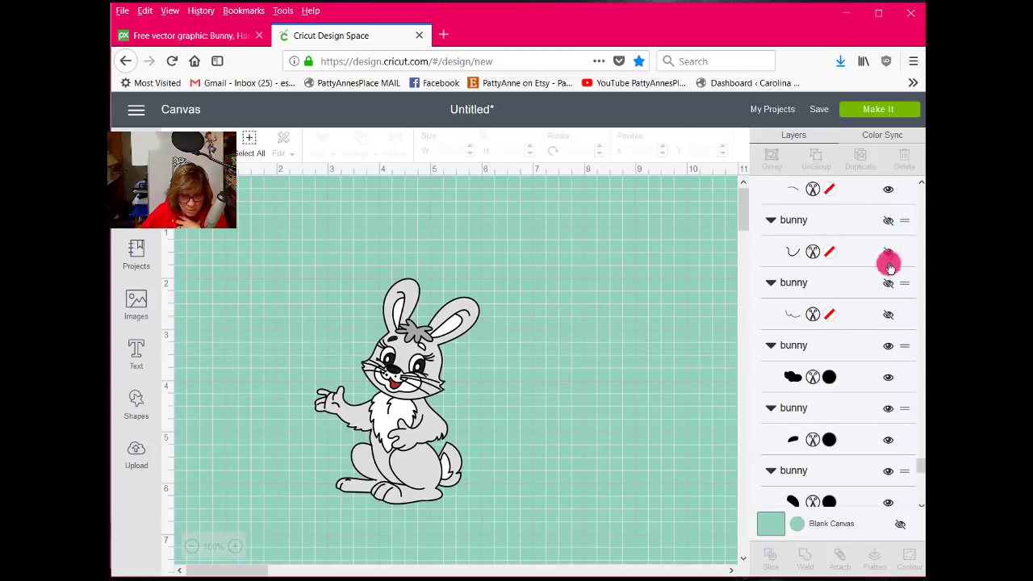
scroll(890, 261, "up", 5)
left_click(888, 271)
scroll(890, 273, "up", 3)
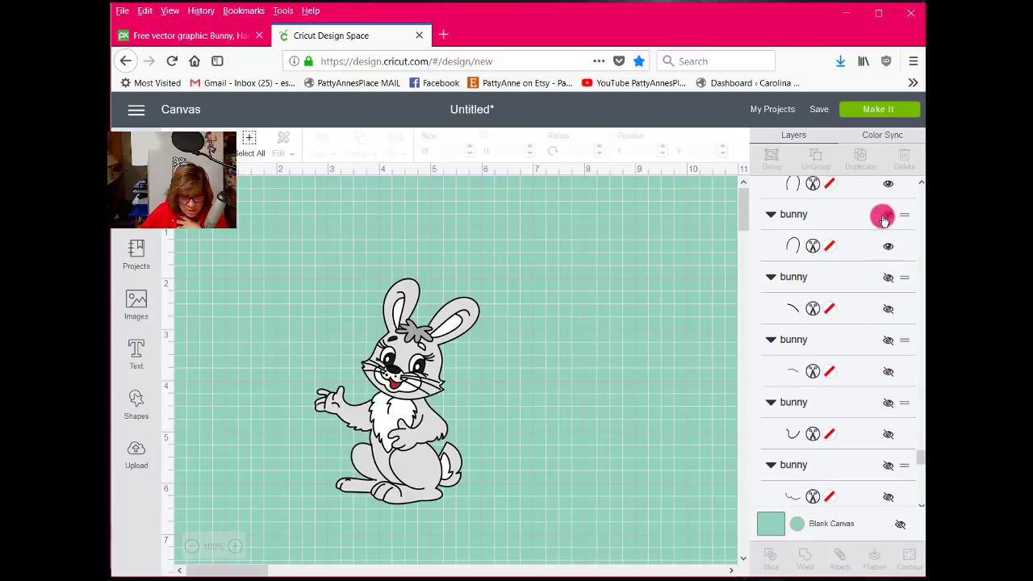
scroll(903, 284, "up", 6)
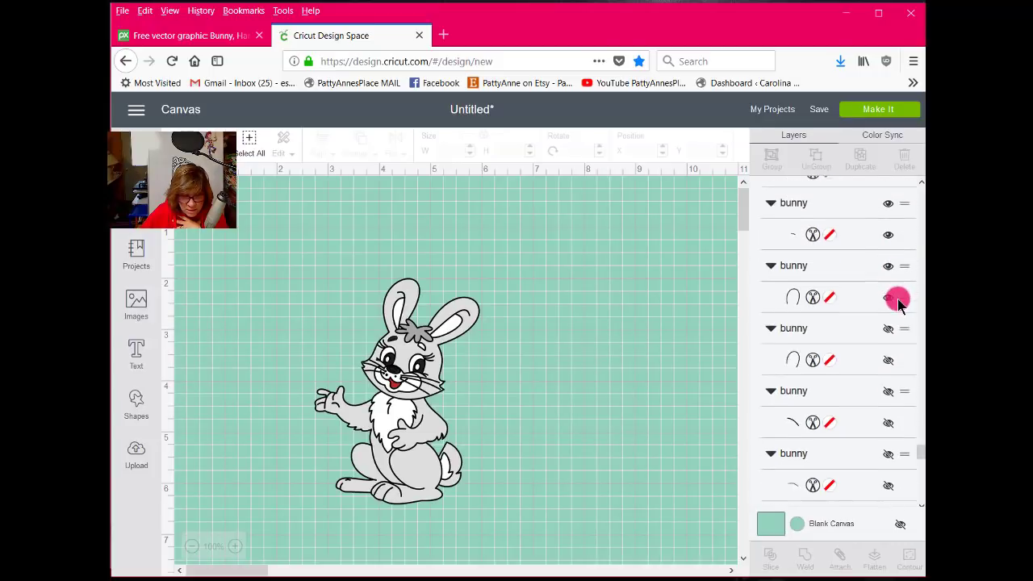
left_click(889, 289)
scroll(890, 293, "up", 3)
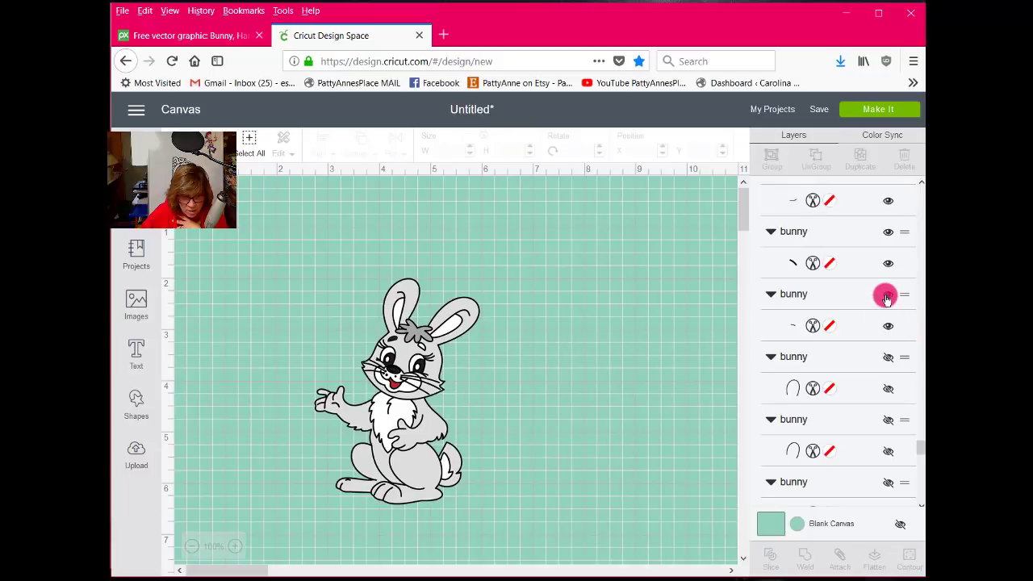
Move the grouped bunny to about X 3.6, Y 1.68 and ungroup it into separate layers.
left_click(448, 333)
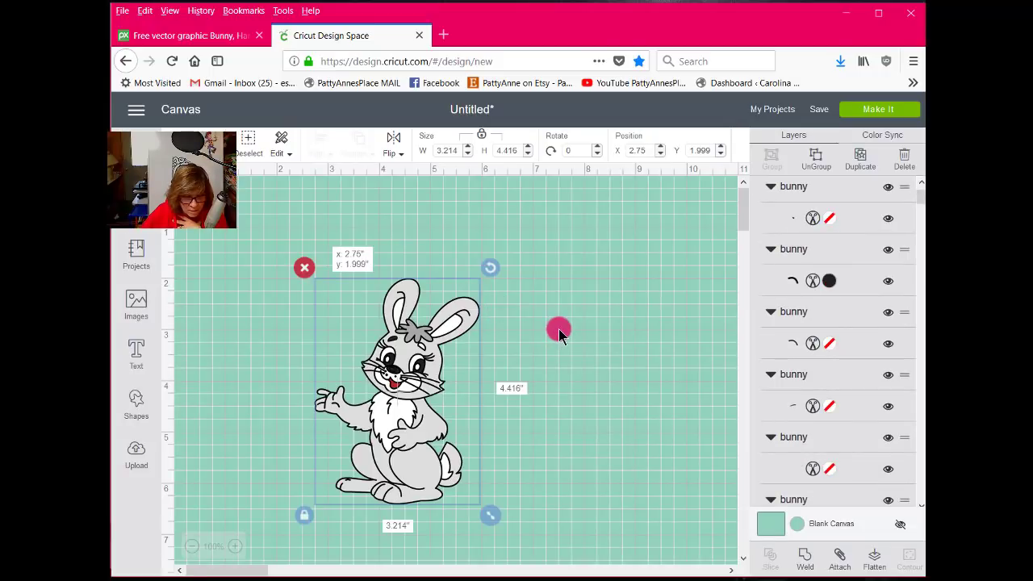
left_click(617, 289)
scroll(788, 191, "up", 1)
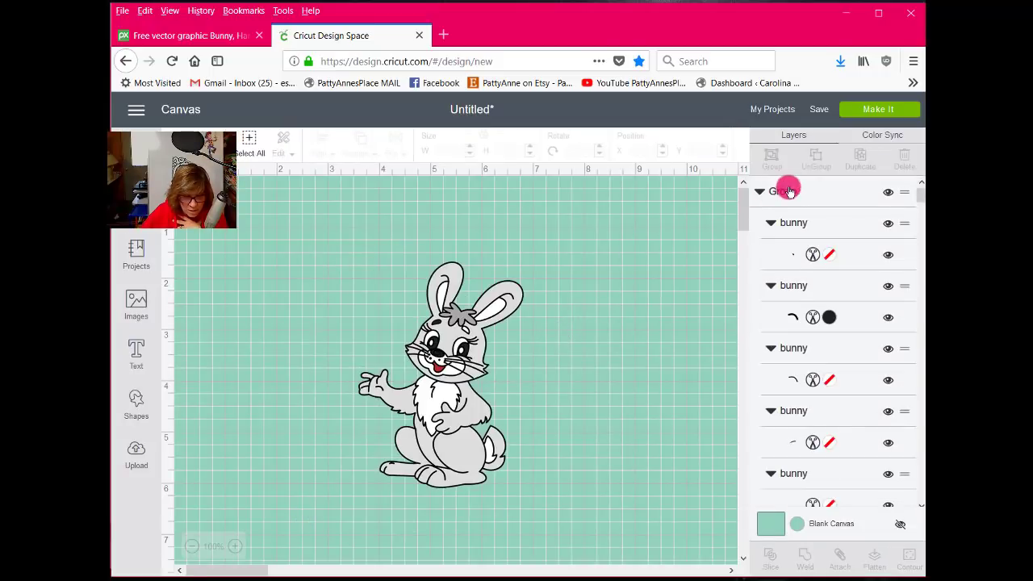
left_click(479, 459)
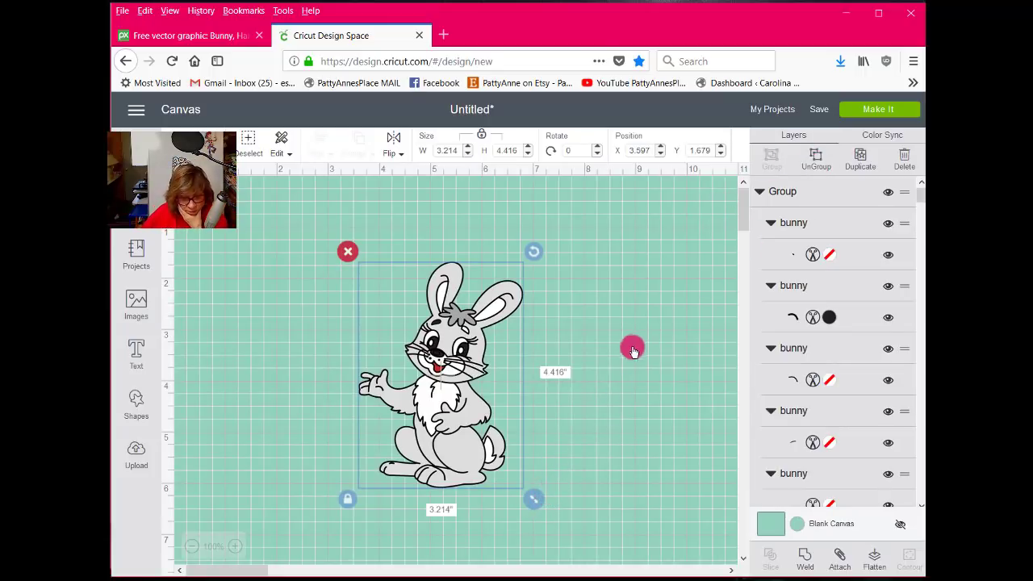
left_click(816, 159)
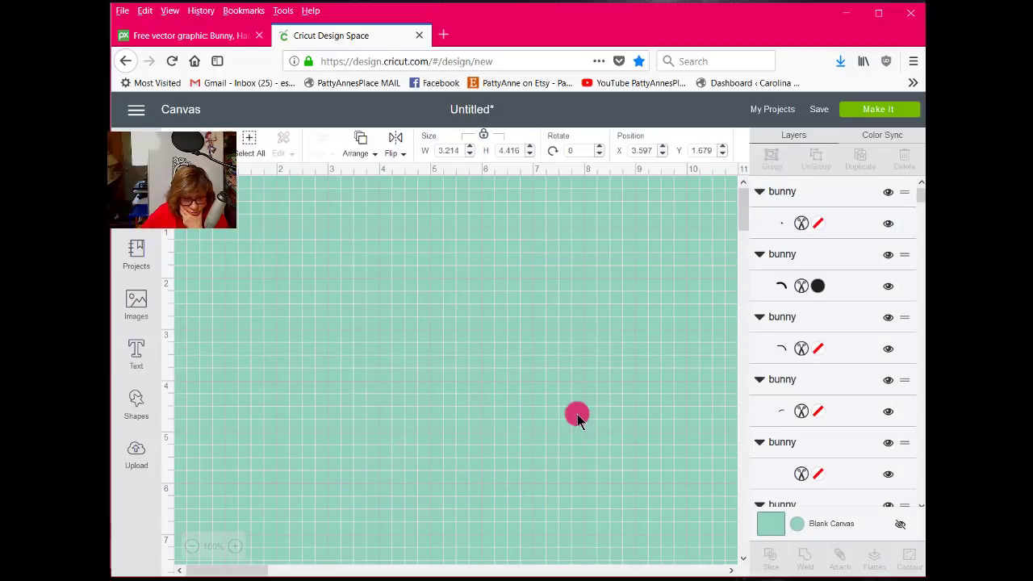
left_click(587, 433)
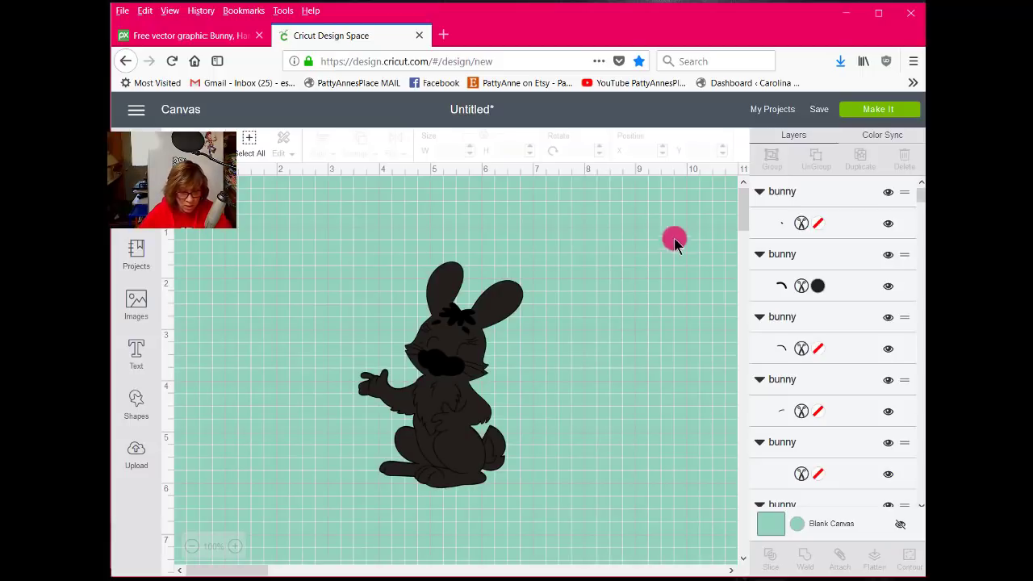
Move the light gray face-and-ears piece off the bunny to about X 7.04, Y 1.83.
scroll(567, 334, "down", 4)
scroll(572, 353, "up", 2)
scroll(573, 356, "up", 1)
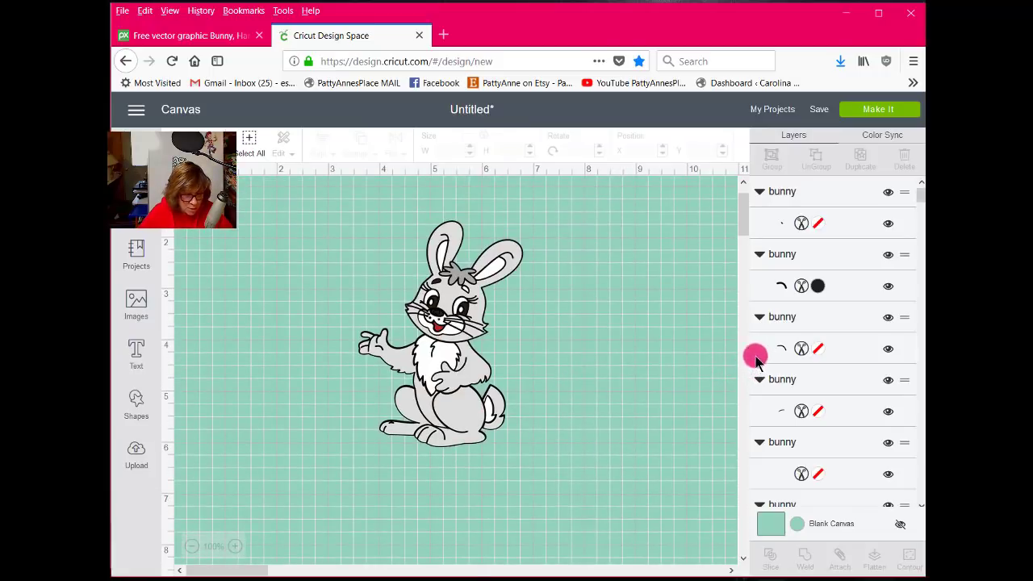
left_click(501, 274)
left_click_drag(578, 253, 632, 270)
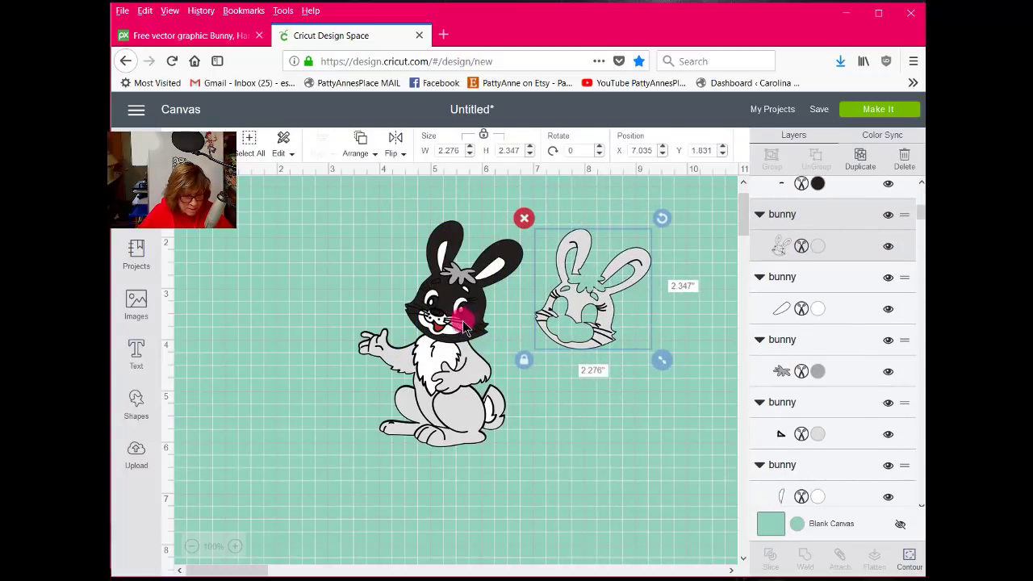
Move the white muzzle piece and both white eye pieces off the bunny's face into empty space below the gray head piece.
left_click_drag(456, 323, 656, 499)
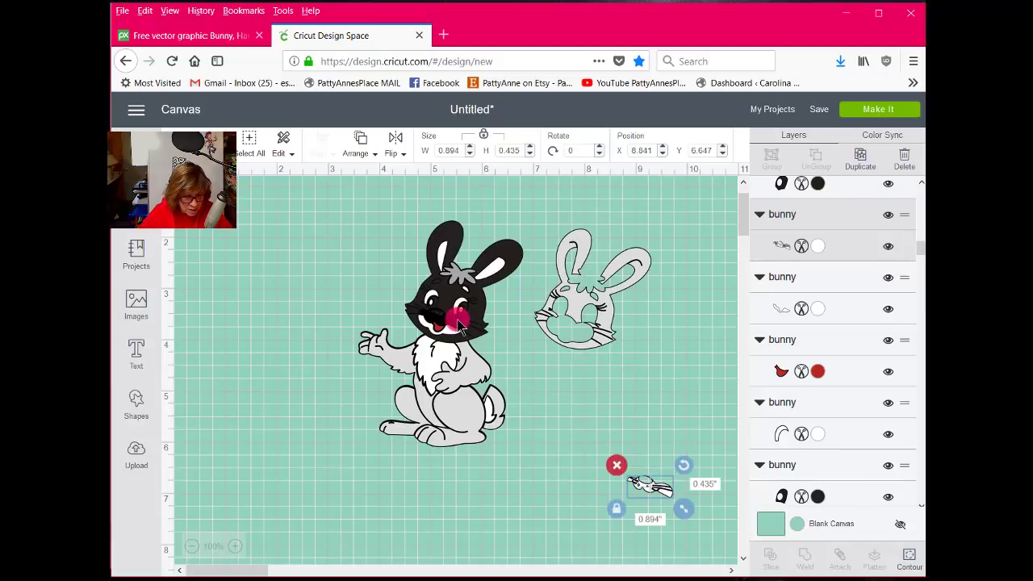
left_click(463, 317)
left_click_drag(462, 317, 646, 436)
left_click(685, 443)
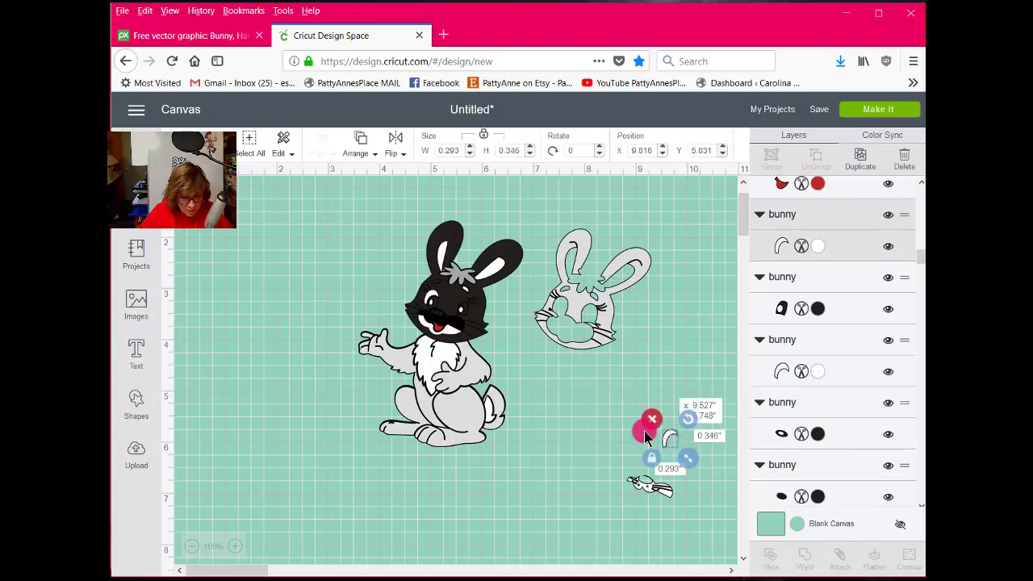
left_click(459, 301)
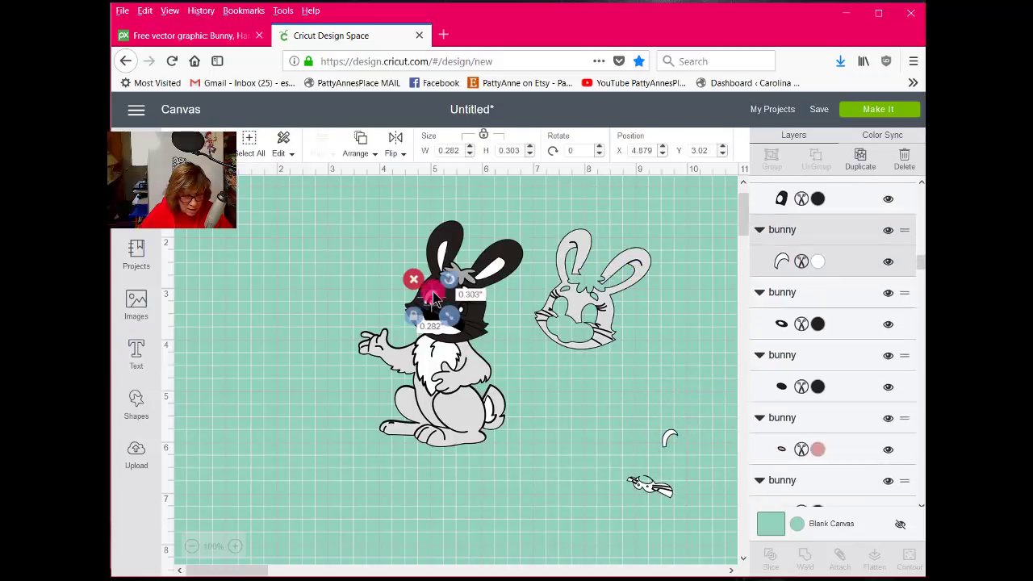
left_click_drag(526, 352, 645, 416)
Move the gray hair tuft and both white inner-ear pieces off the black silhouette onto empty canvas.
left_click_drag(468, 270, 690, 210)
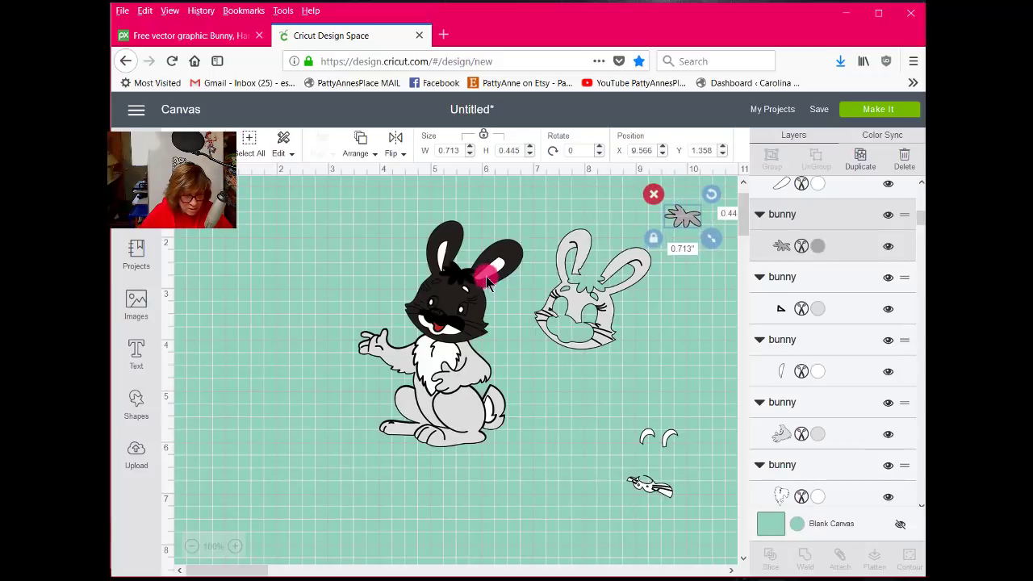
left_click_drag(490, 276, 595, 444)
left_click(443, 257)
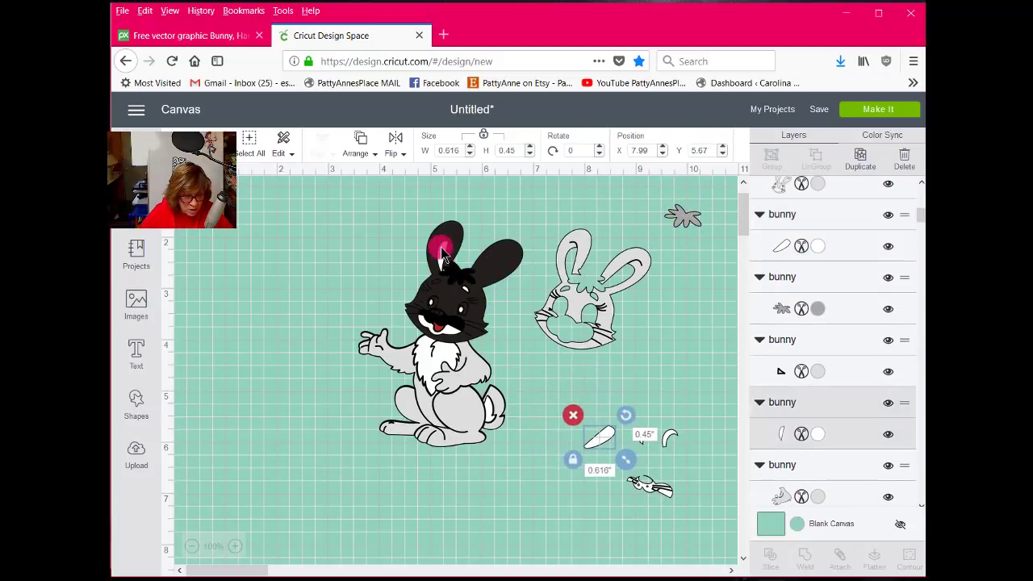
left_click_drag(443, 256, 660, 376)
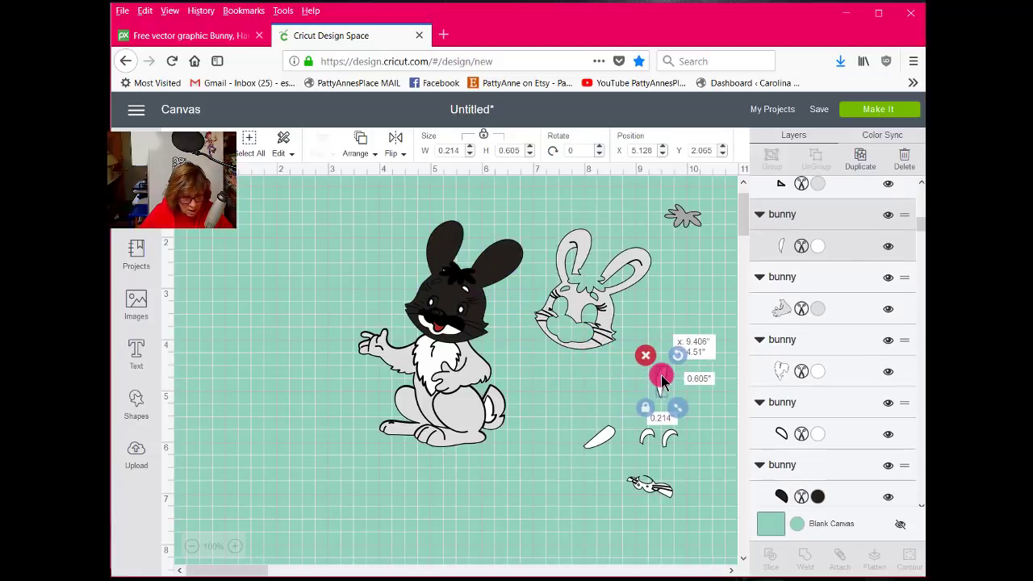
left_click(451, 297)
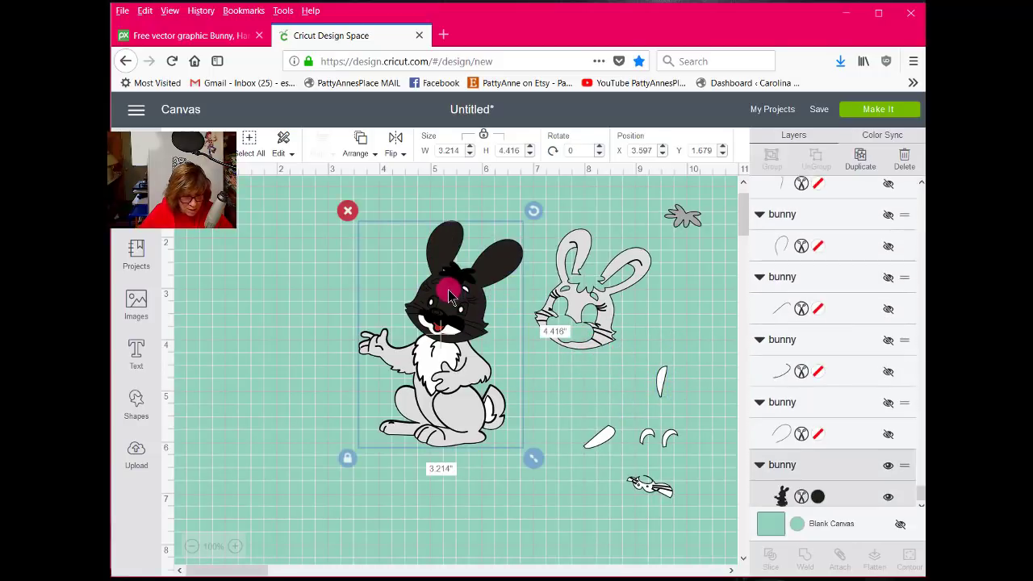
Move the gray raised-arm-and-torso piece and the gray front leg piece onto the separated gray head piece.
left_click(440, 419)
left_click_drag(440, 420, 492, 563)
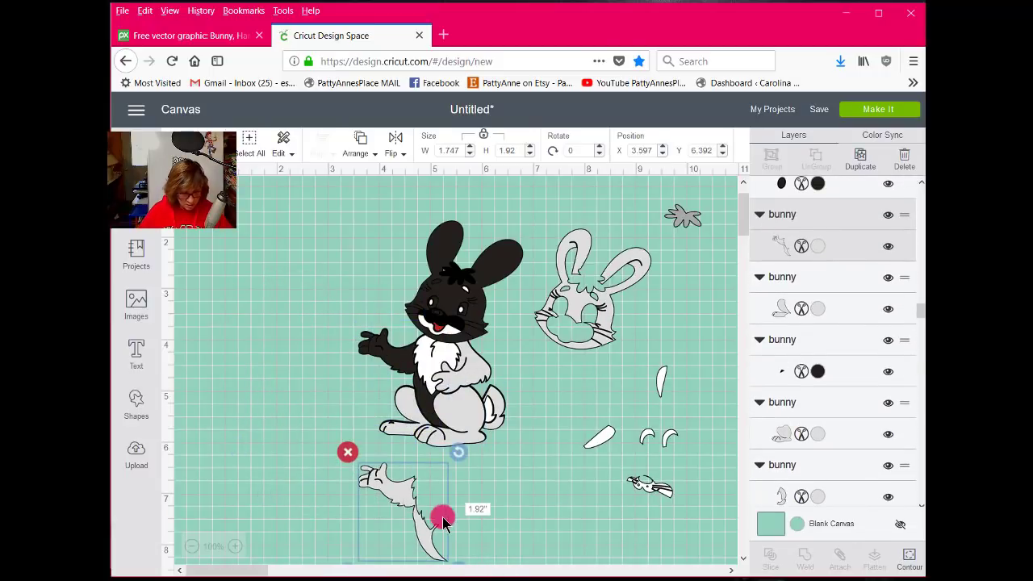
left_click_drag(446, 473, 589, 284)
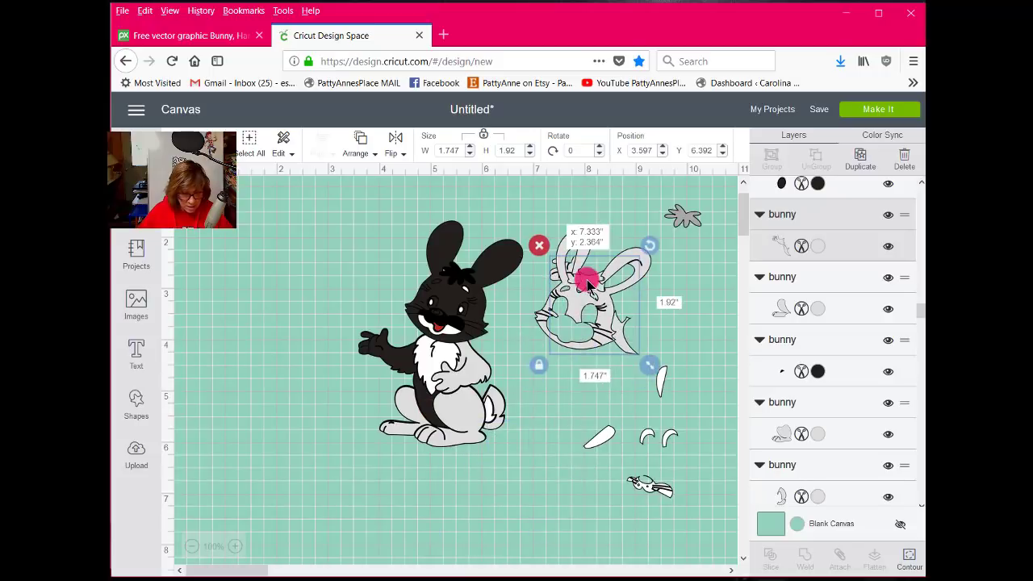
left_click(470, 415)
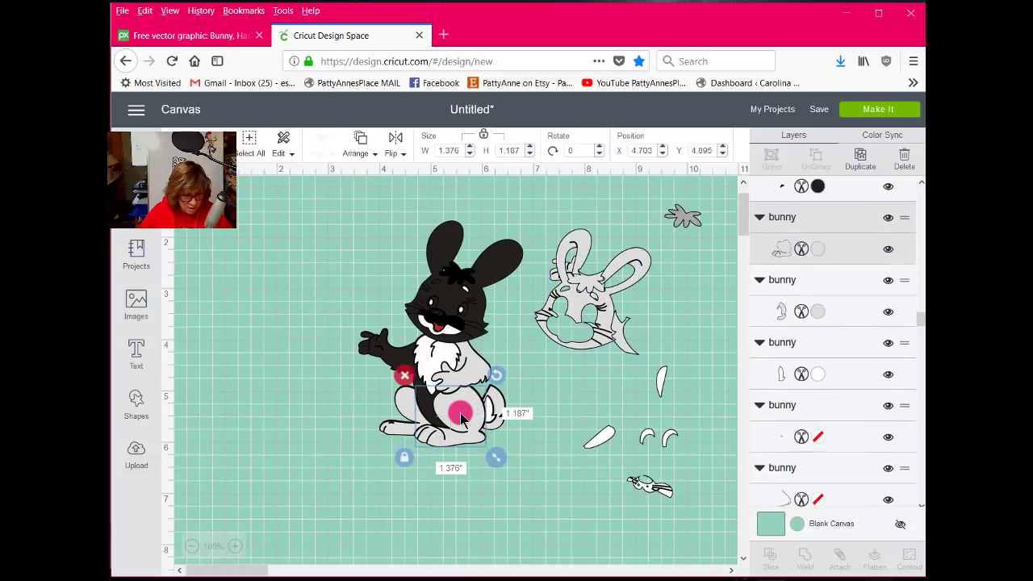
left_click_drag(522, 366, 594, 291)
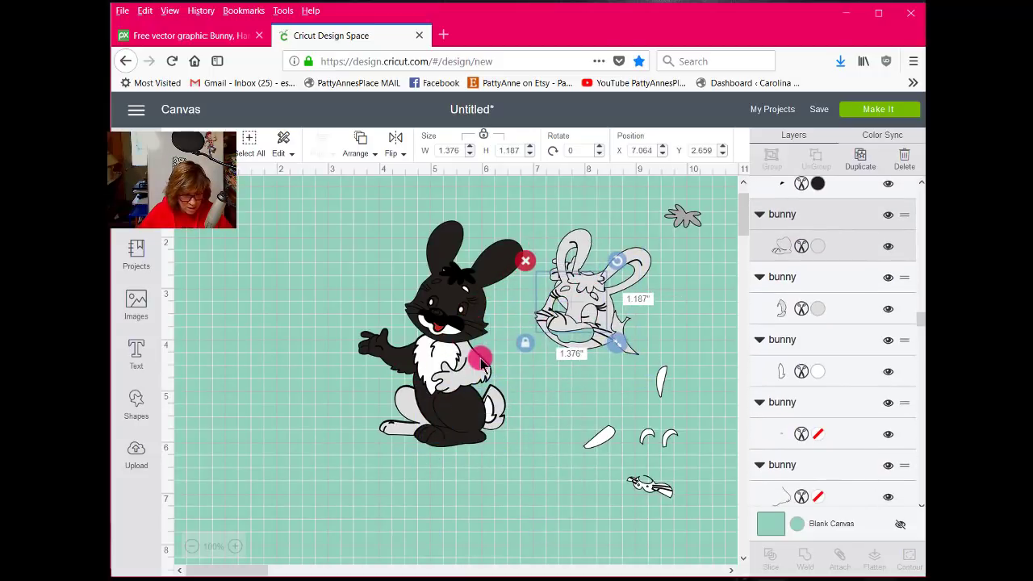
Move the remaining gray arm, tail and back leg pieces onto the gray pile, and the white tail and chest pieces beside the other white parts.
left_click_drag(480, 370, 597, 308)
left_click_drag(498, 408, 582, 340)
left_click_drag(490, 413, 644, 399)
left_click(408, 406)
left_click_drag(409, 408, 565, 295)
left_click_drag(434, 369, 570, 400)
left_click(519, 420)
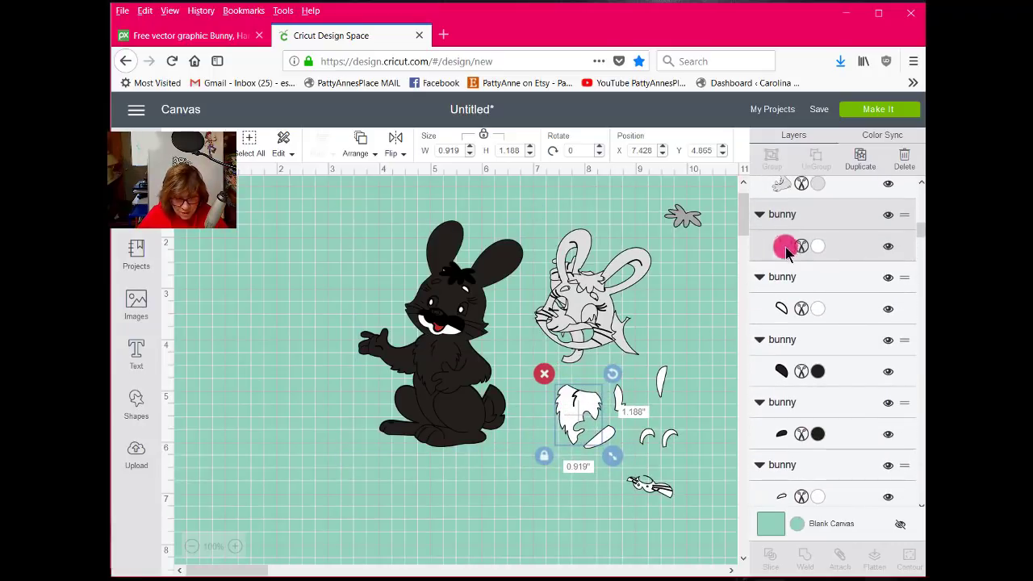
Move the white mouth piece off the bunny's face onto the other white parts.
left_click_drag(452, 335, 595, 416)
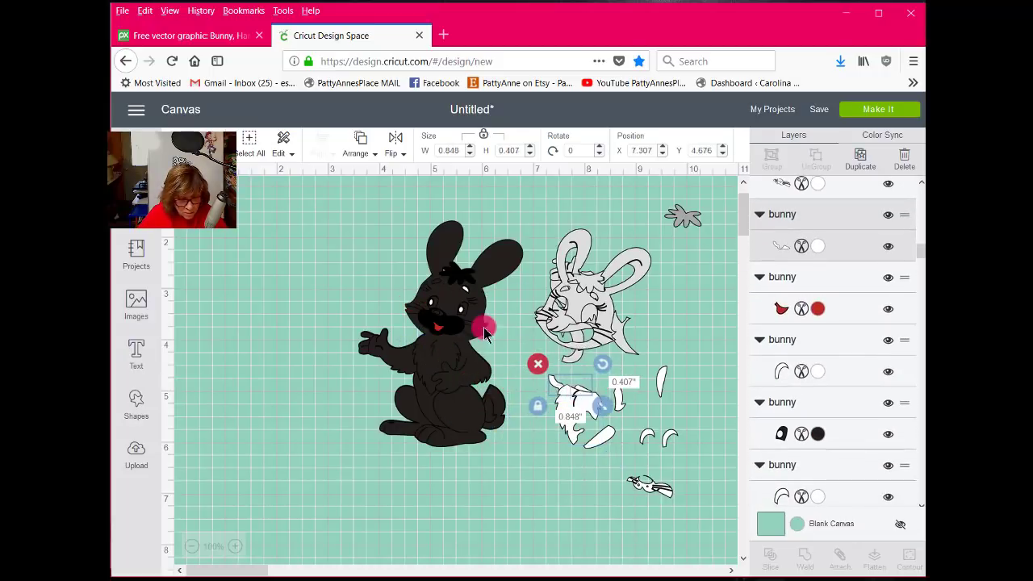
left_click_drag(465, 293, 630, 413)
left_click(456, 291)
Move the black eye pieces off the bunny's face onto empty canvas well away from the silhouette.
left_click_drag(432, 309, 544, 381)
left_click_drag(309, 317, 258, 251)
left_click(432, 302)
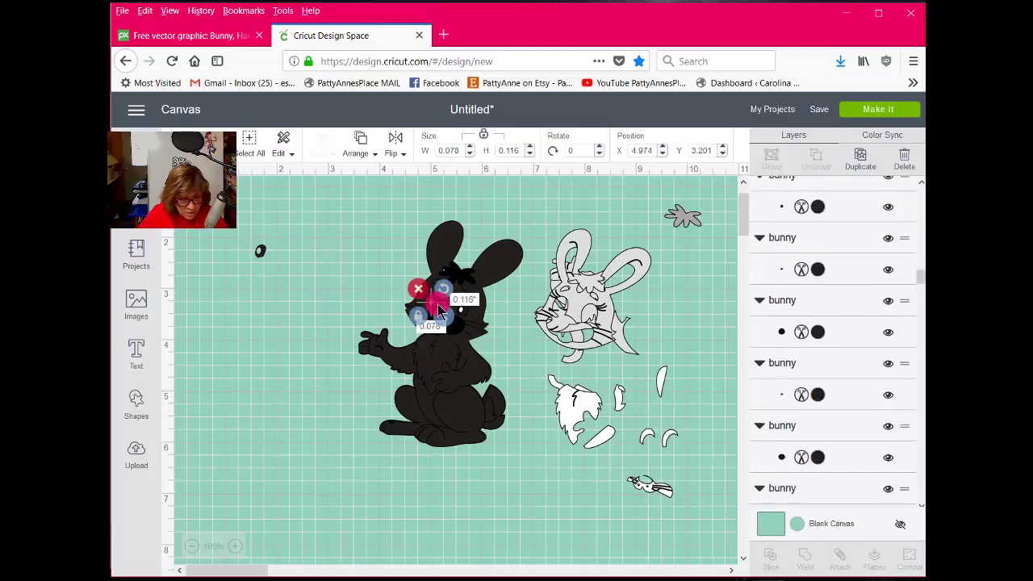
left_click_drag(432, 302, 247, 239)
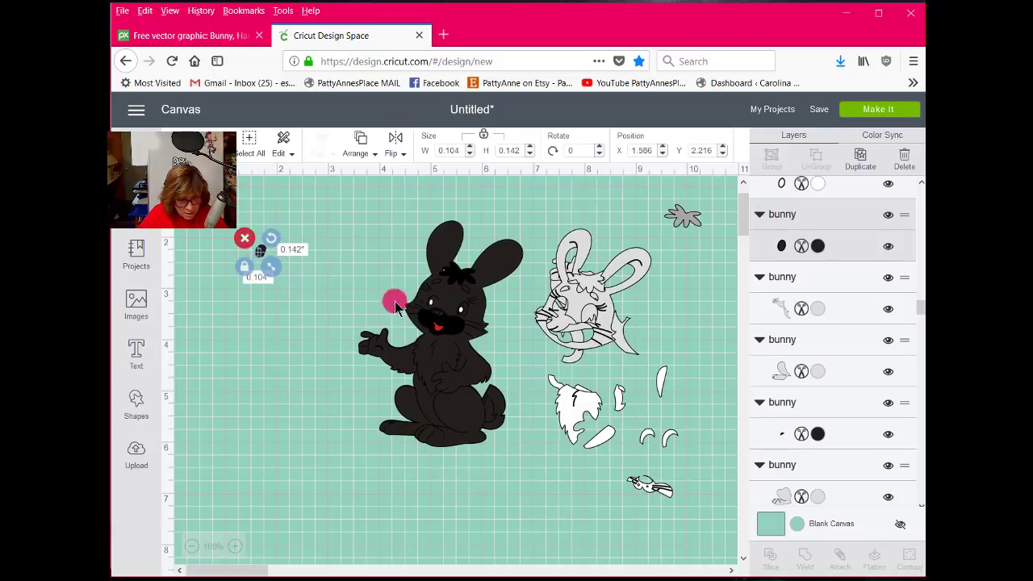
left_click(436, 313)
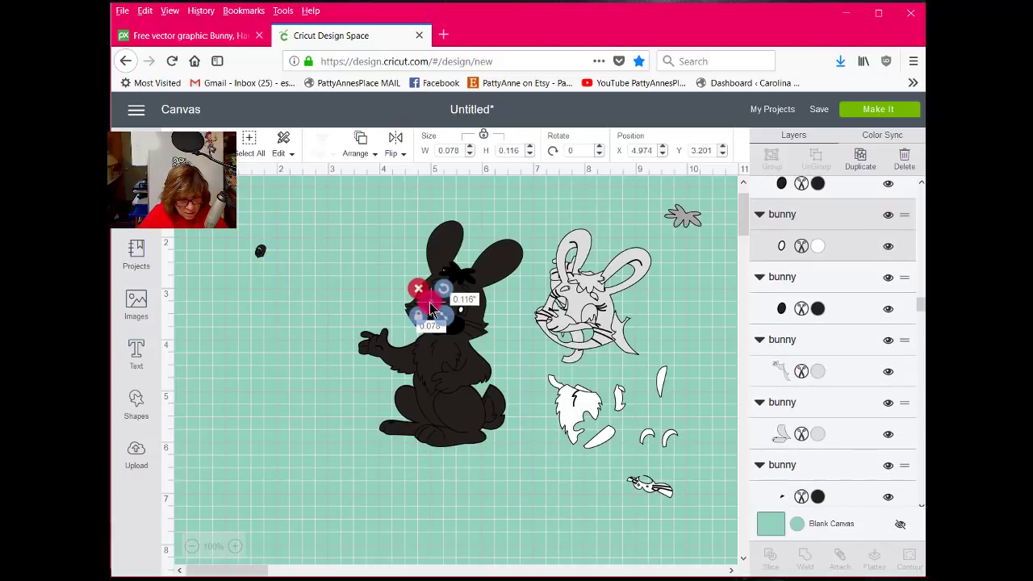
Move the curved eye outline off the face and hide it together with the no-fill outline layers on the torso.
left_click_drag(436, 313, 272, 272)
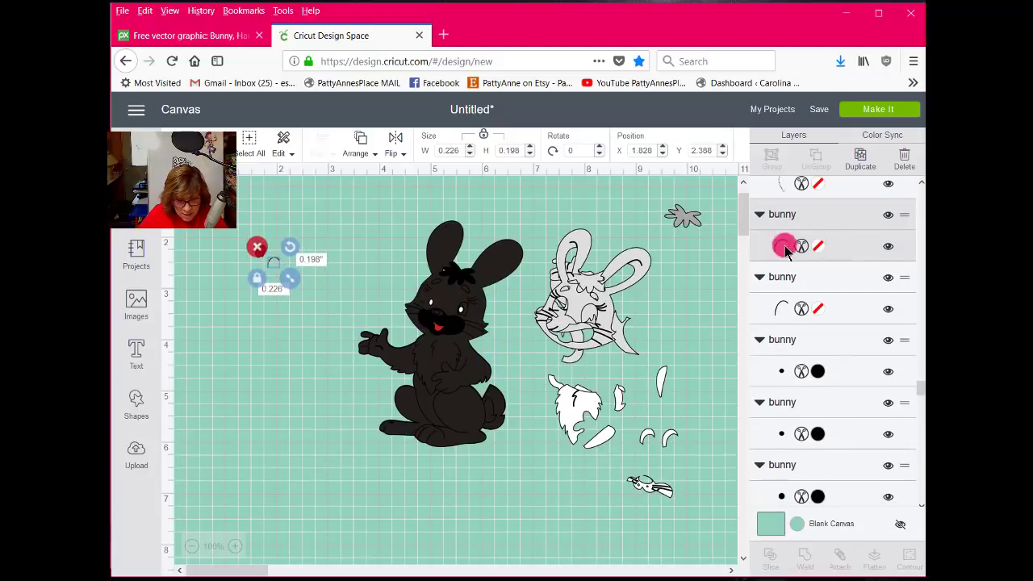
left_click_drag(834, 246, 887, 288)
left_click(892, 248)
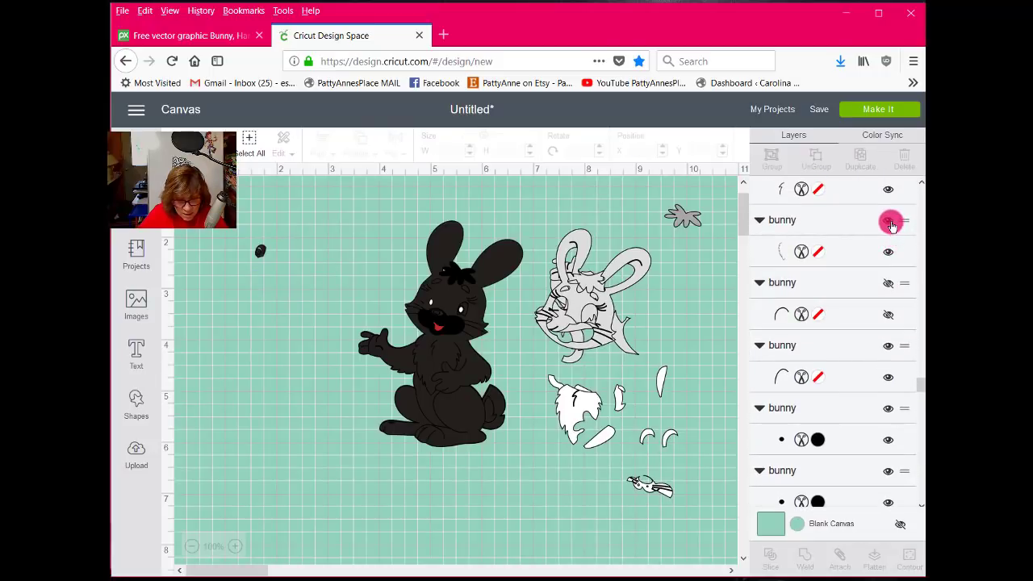
scroll(888, 259, "up", 3)
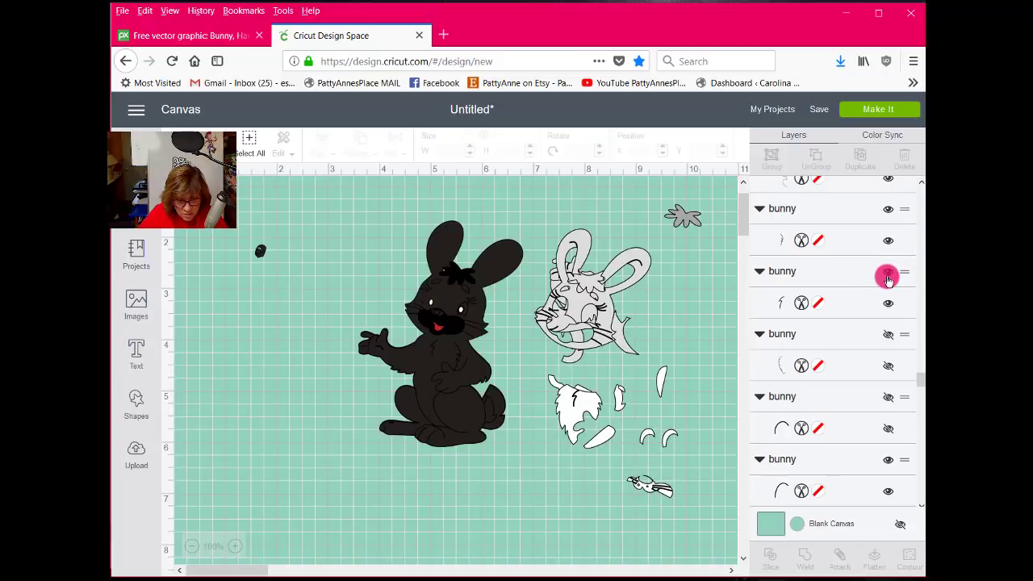
left_click(889, 228)
scroll(865, 282, "up", 3)
left_click(887, 263)
scroll(873, 298, "up", 3)
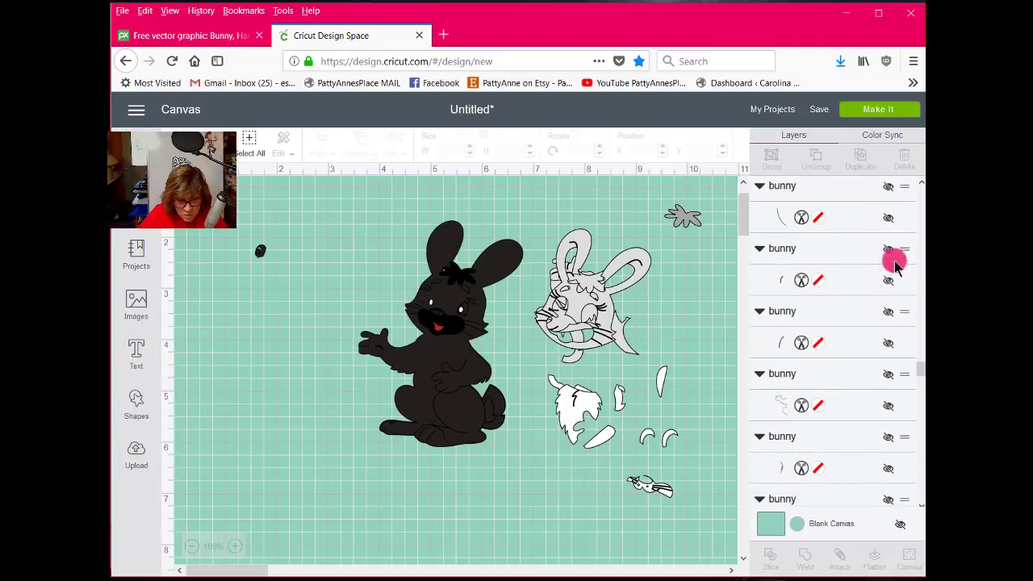
scroll(864, 283, "up", 3)
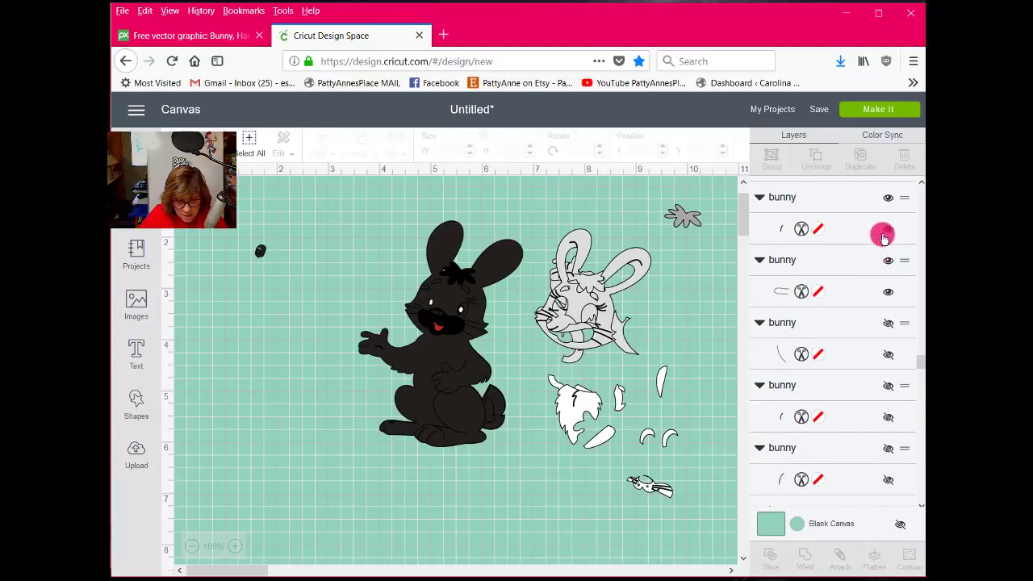
Hide the remaining no-fill outline layers on the bunny's feet, haunch, tail and arm.
scroll(863, 305, "up", 3)
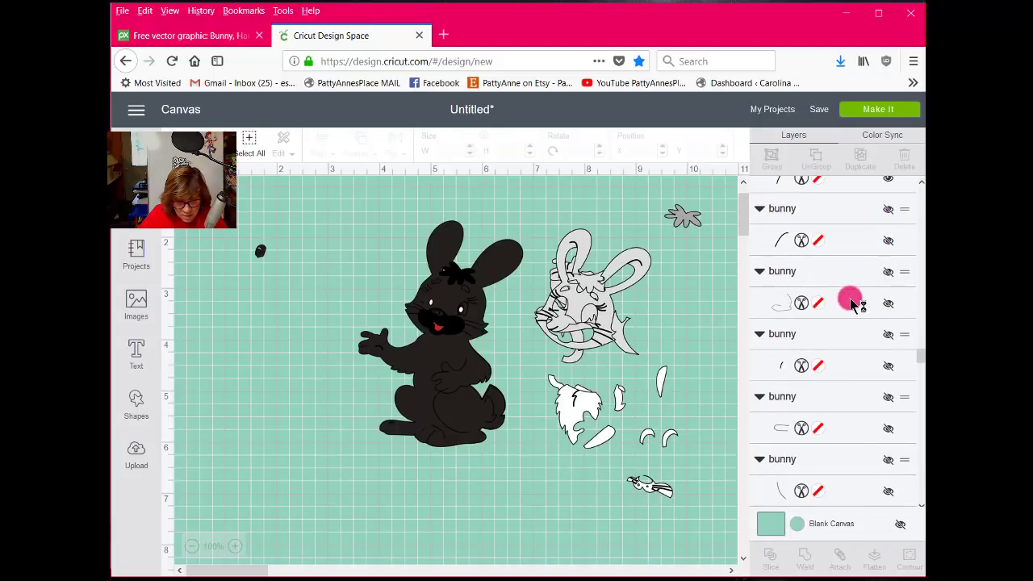
scroll(863, 305, "up", 3)
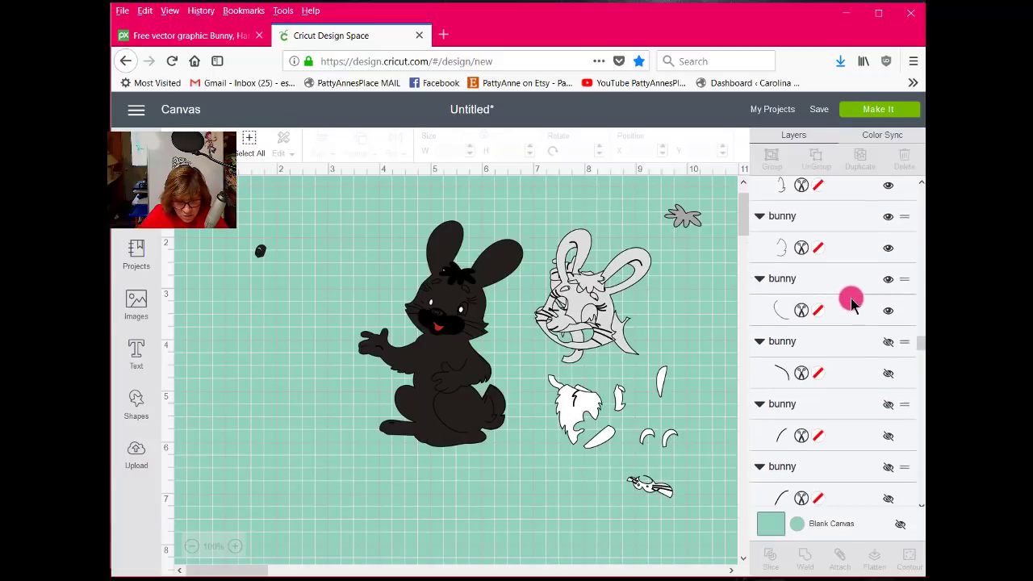
left_click(889, 296)
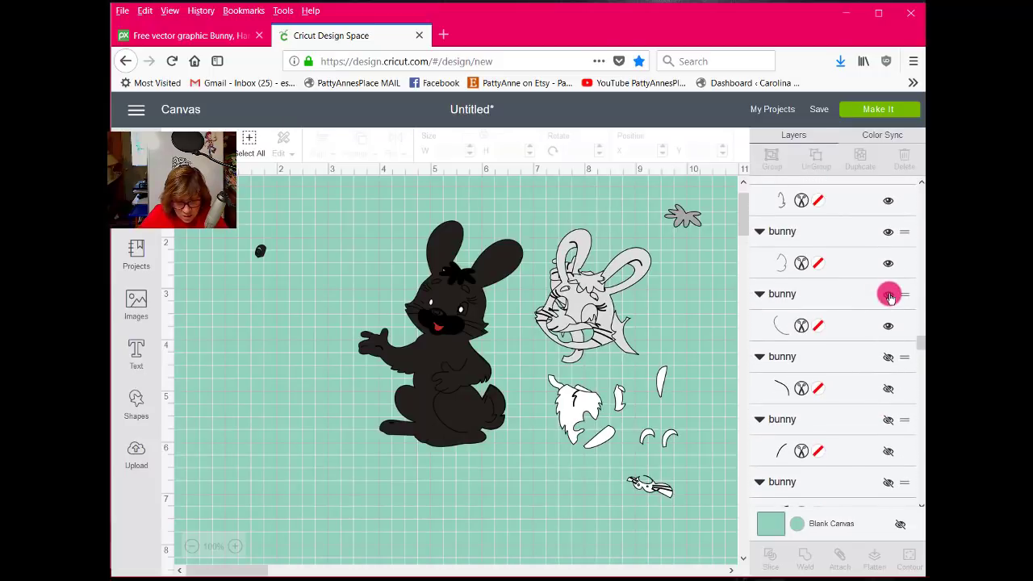
left_click(887, 232)
scroll(884, 274, "up", 3)
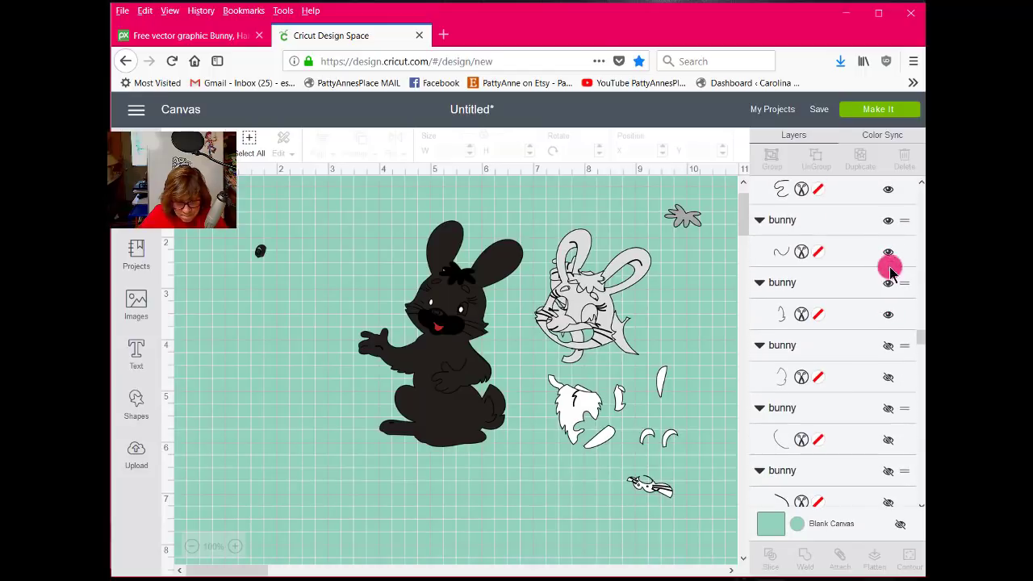
scroll(824, 320, "up", 5)
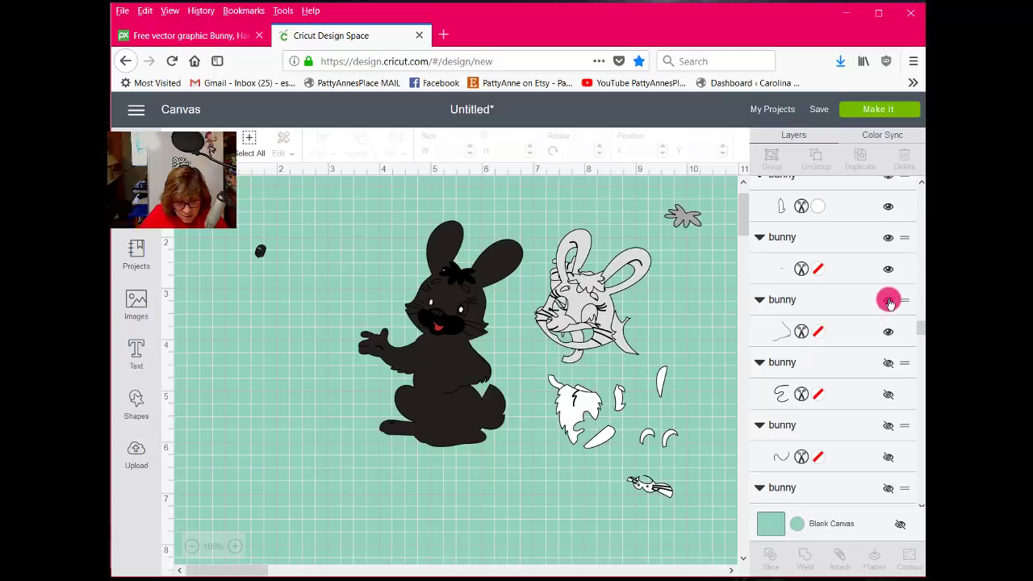
left_click(889, 239)
scroll(812, 282, "up", 2)
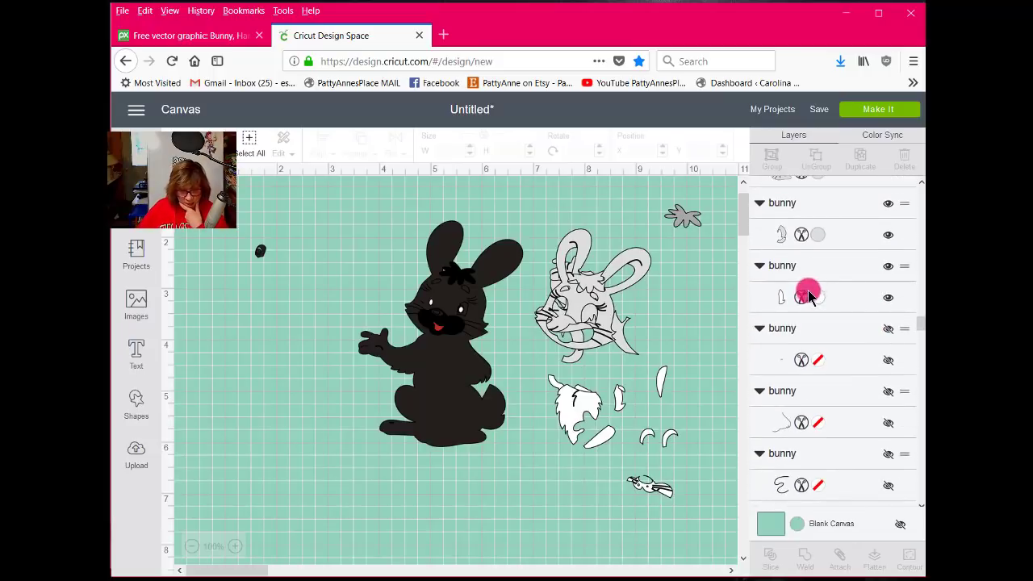
Move both white eye highlights and the red tongue off the bunny's face into empty space near the white parts.
scroll(867, 293, "up", 3)
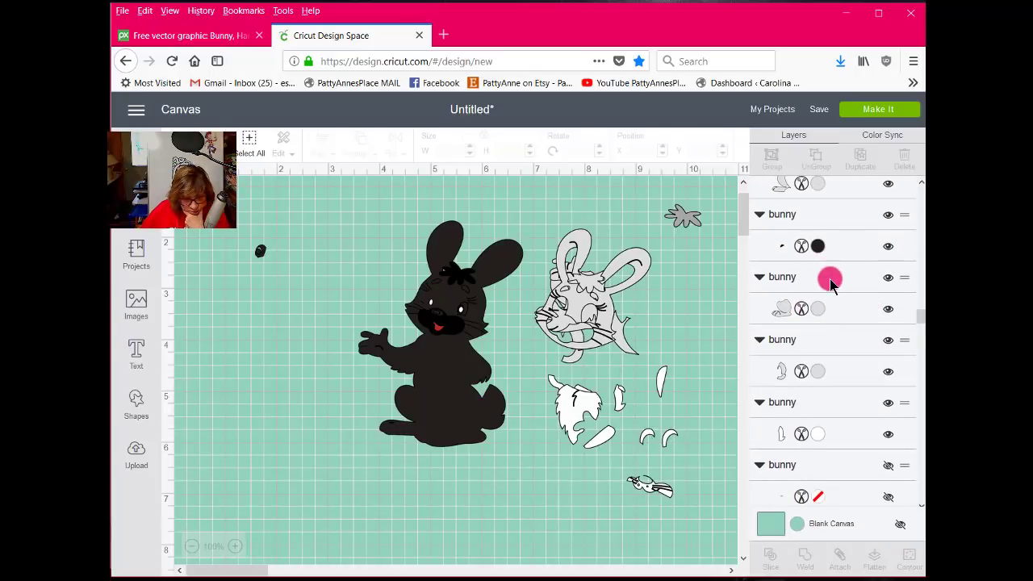
scroll(831, 282, "up", 2)
scroll(831, 282, "up", 5)
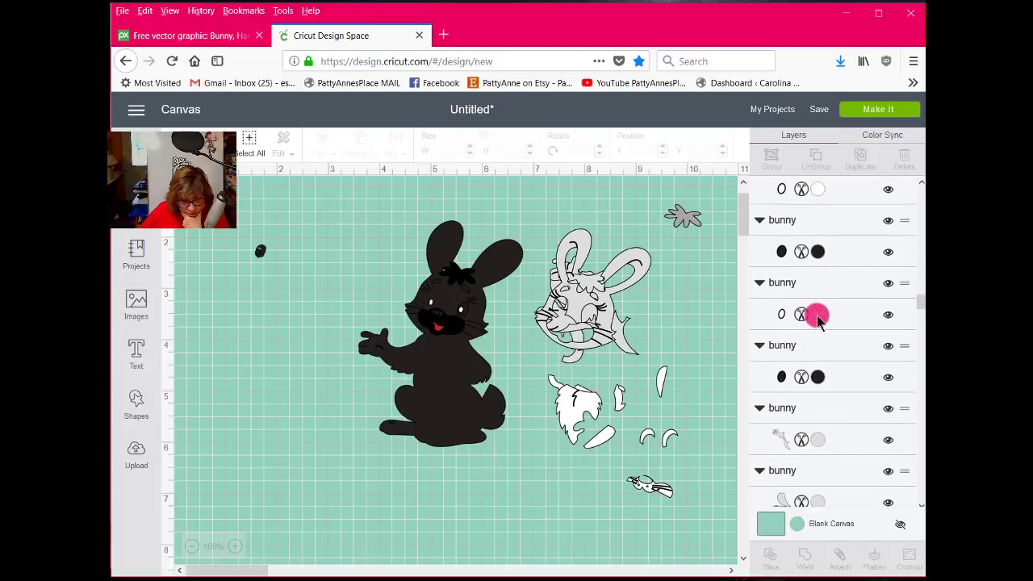
left_click(818, 315)
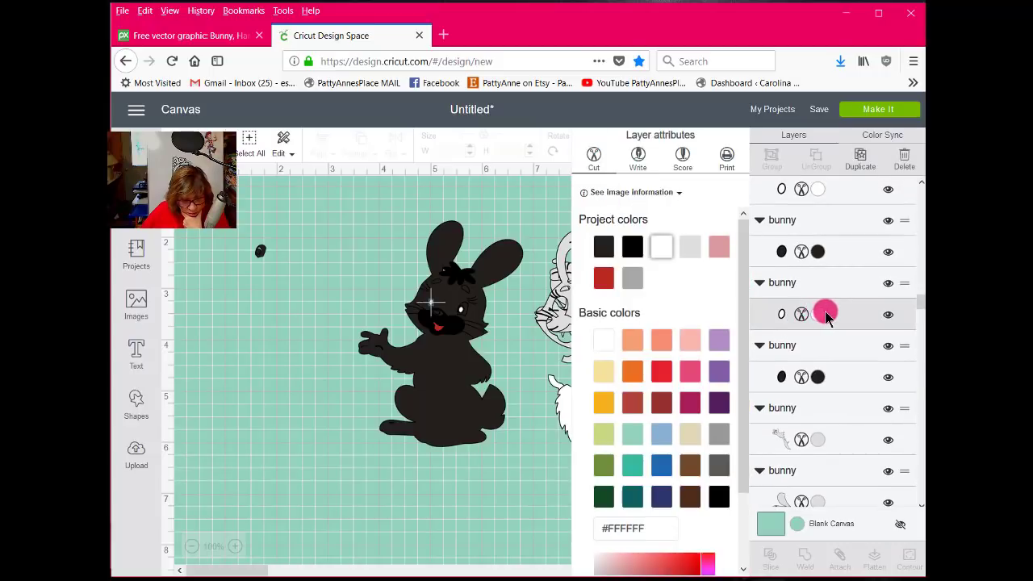
left_click(500, 476)
left_click(448, 347)
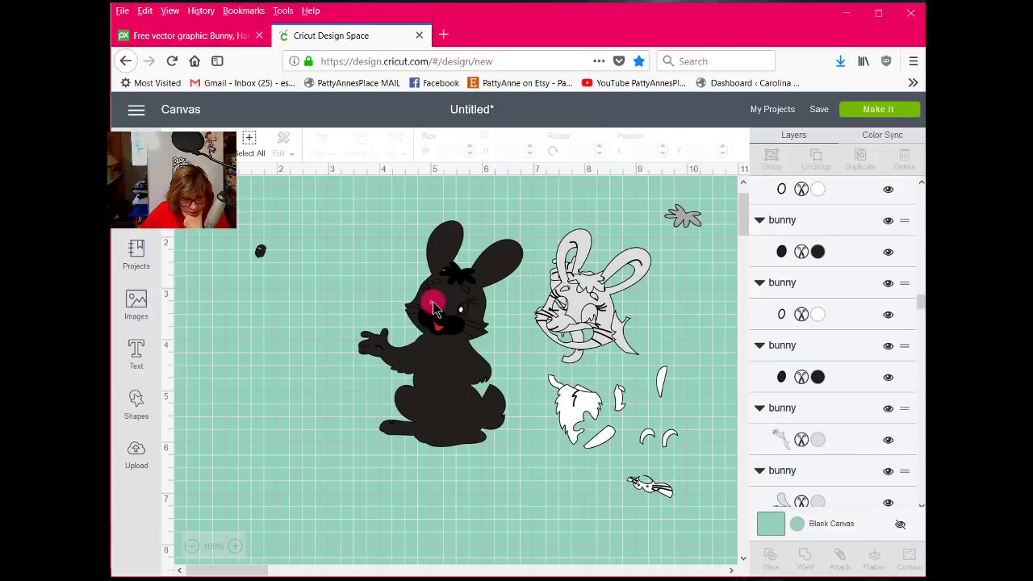
left_click(432, 300)
left_click(374, 311)
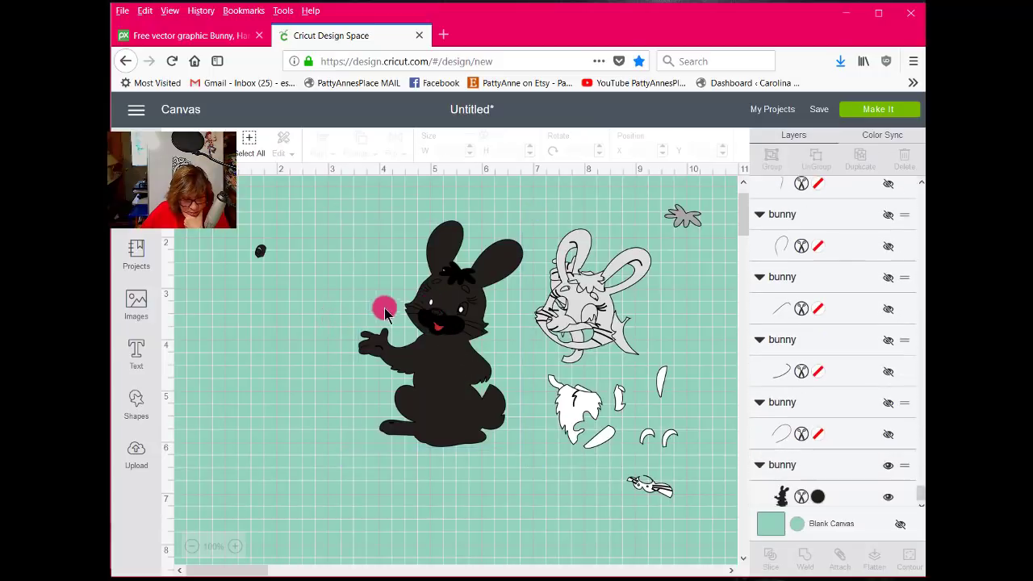
left_click_drag(433, 310, 574, 490)
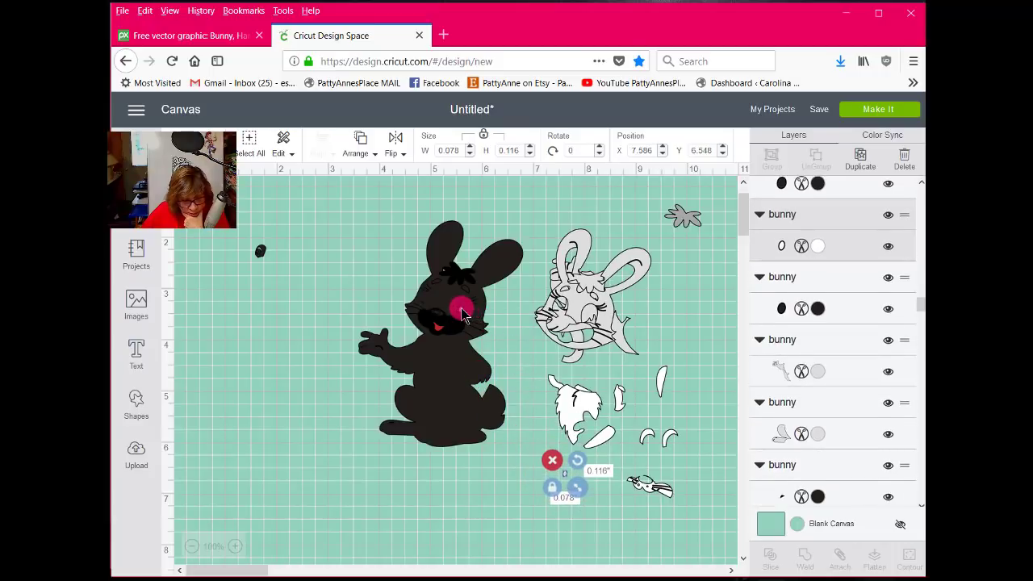
left_click(464, 315)
left_click_drag(466, 317, 582, 525)
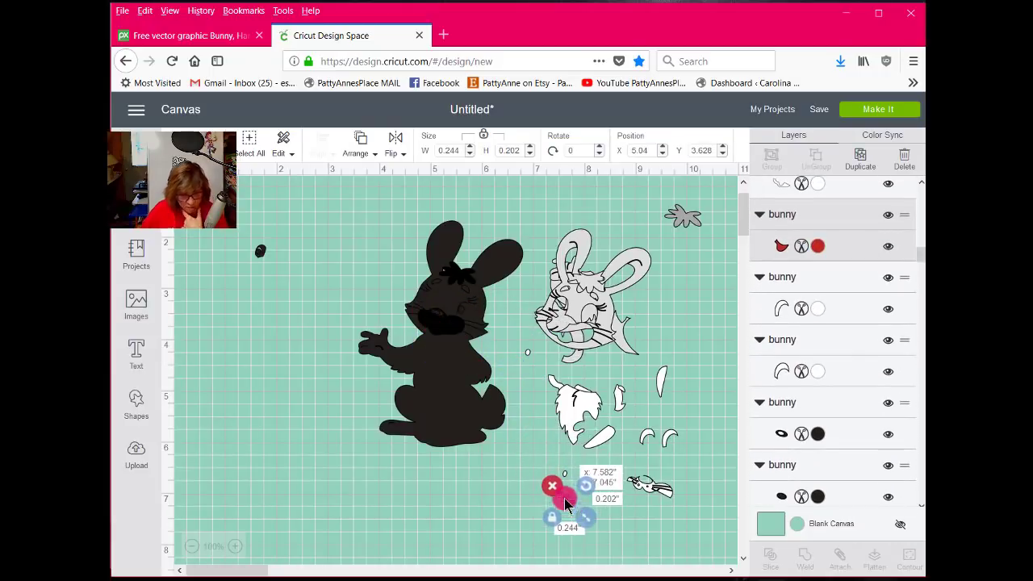
Move the black bunny silhouette out from under the black facial details onto empty canvas below the separated eye pieces.
left_click(443, 277)
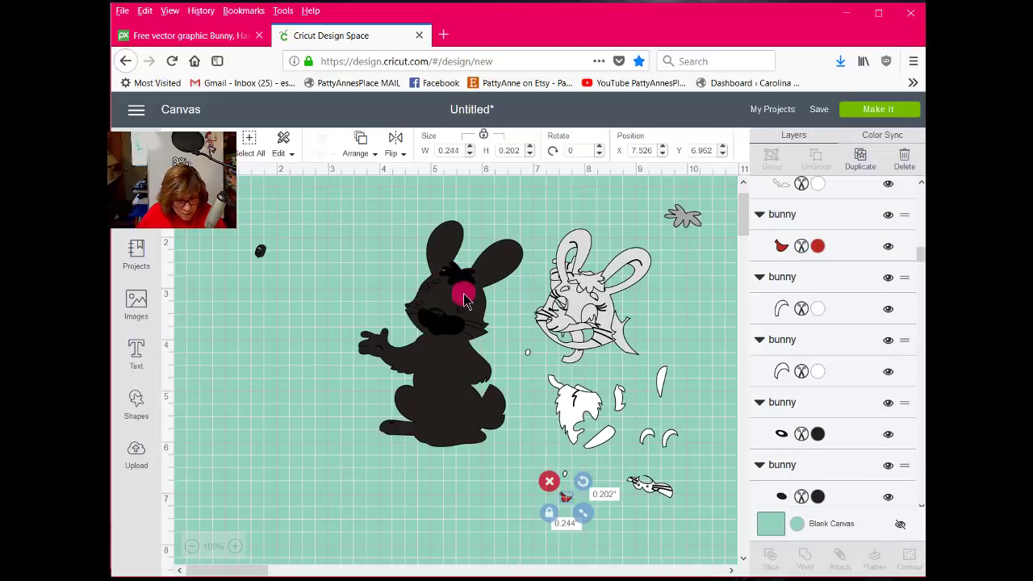
left_click(756, 276)
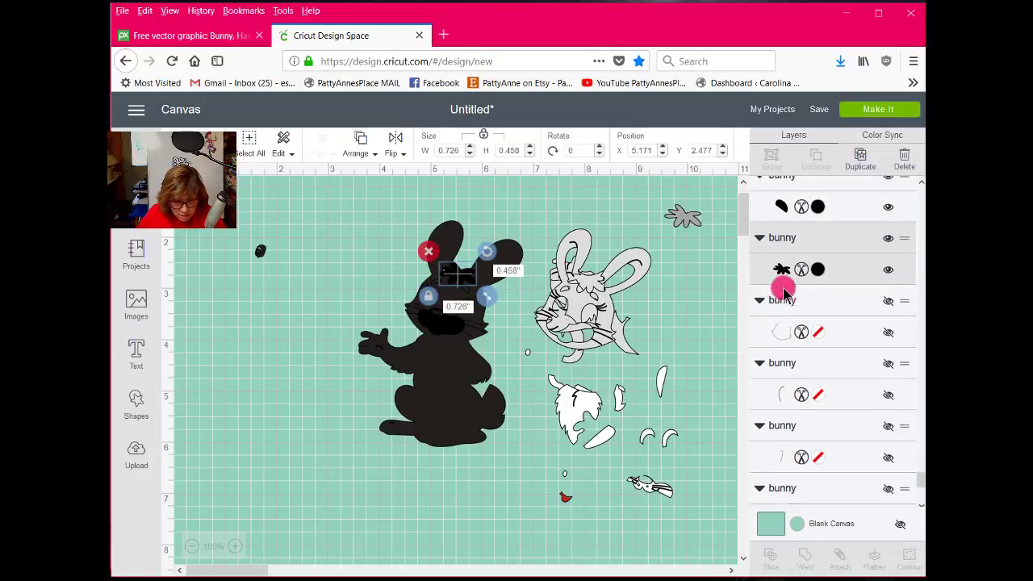
left_click(447, 376)
left_click_drag(447, 375, 239, 543)
left_click(480, 279)
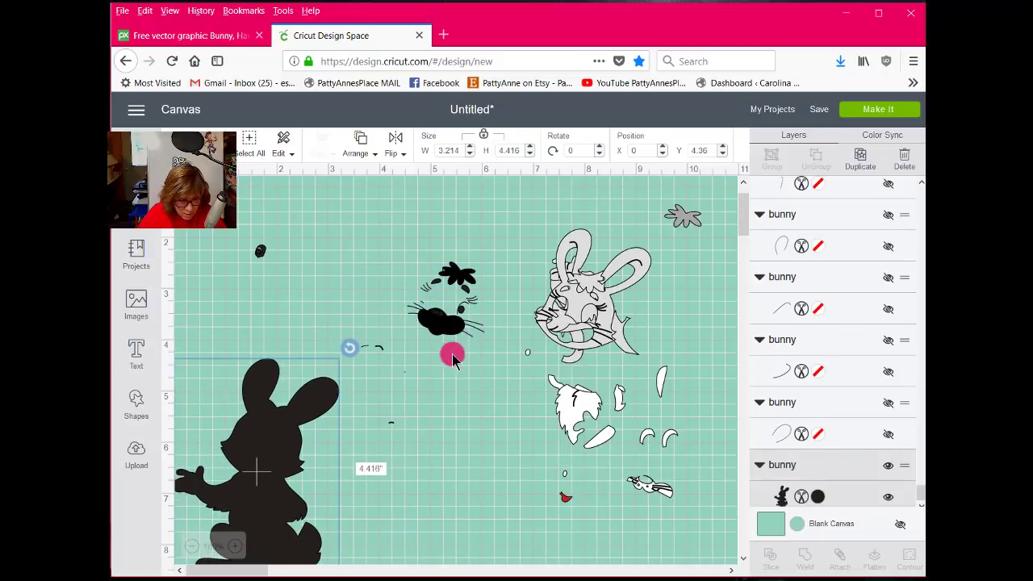
Spread the overlapping gray head, arm, torso and leg pieces apart, and move the white chest and muzzle pieces into clear space.
left_click_drag(587, 309, 599, 242)
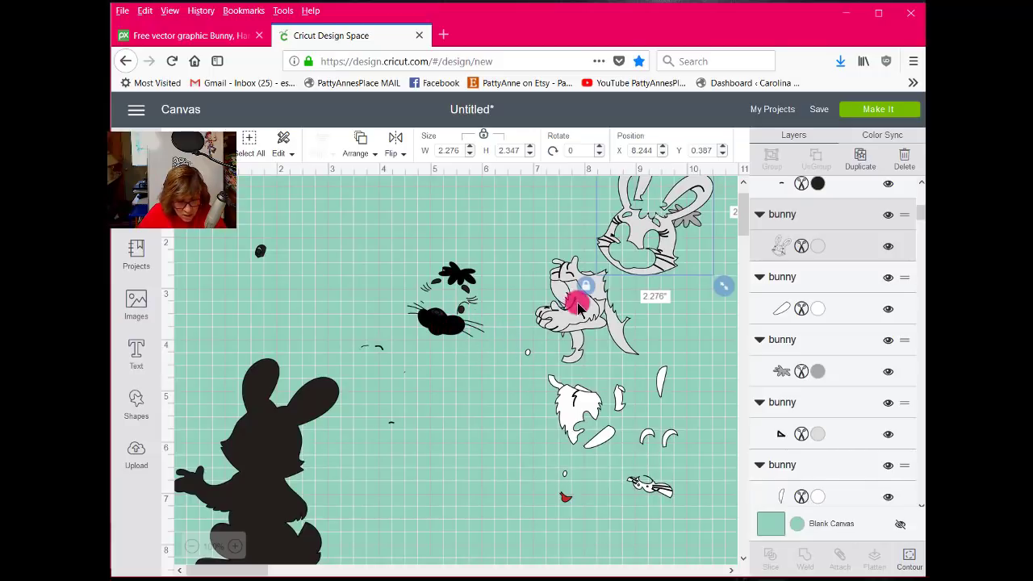
left_click_drag(570, 396, 615, 477)
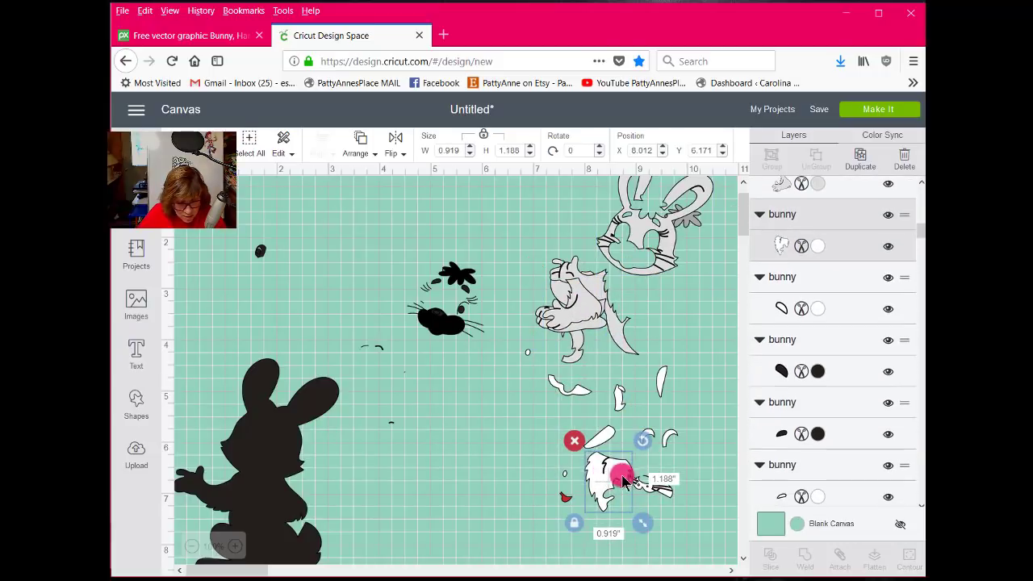
left_click(570, 300)
left_click_drag(650, 329, 682, 307)
left_click_drag(588, 293, 655, 244)
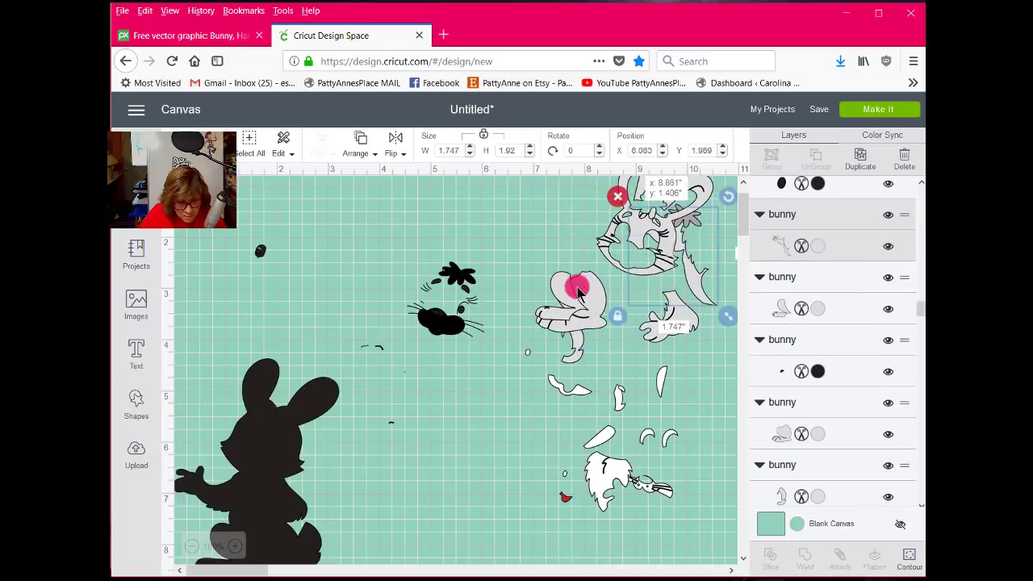
left_click_drag(585, 291, 611, 254)
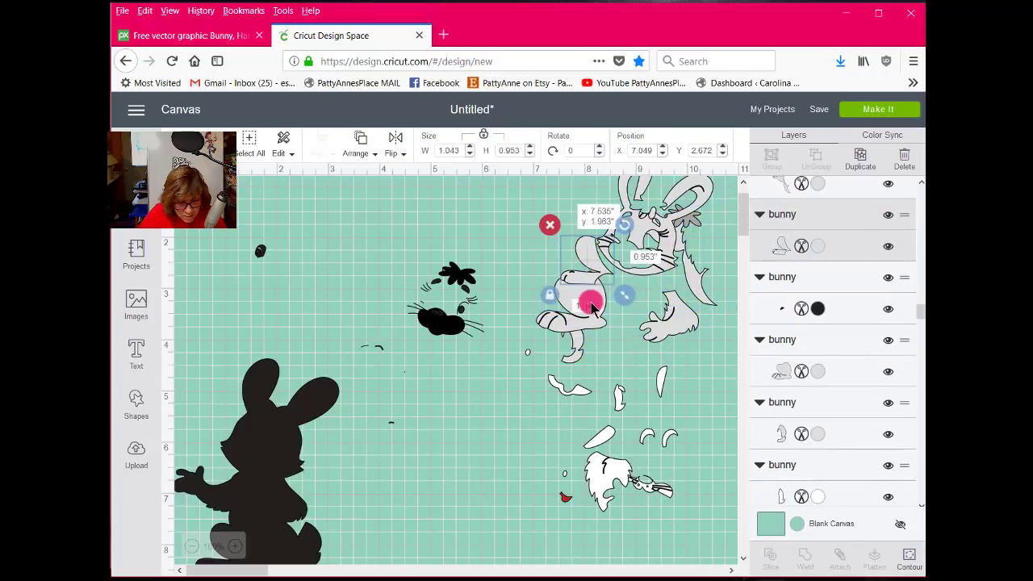
left_click_drag(607, 296, 646, 256)
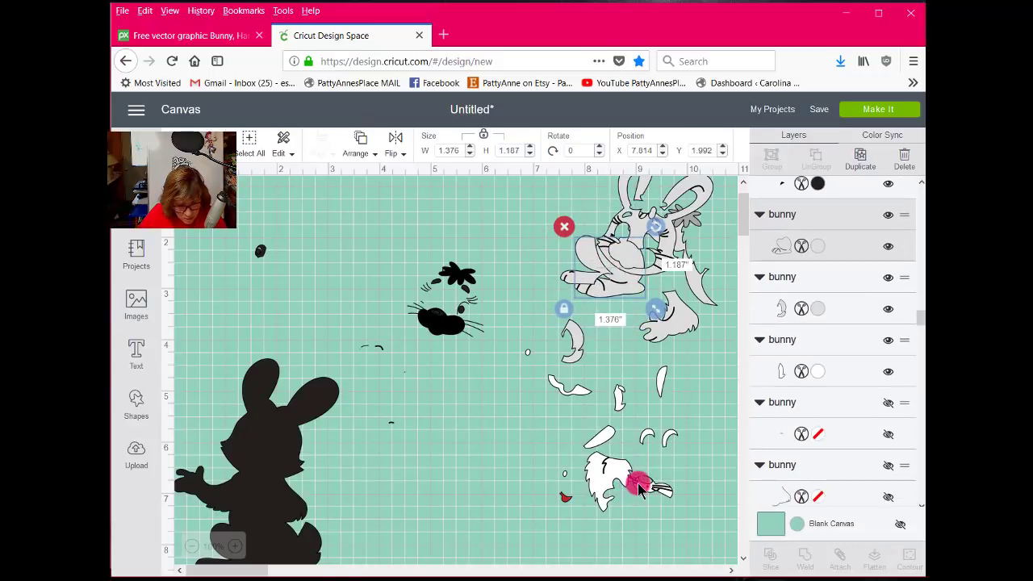
left_click_drag(643, 486, 496, 433)
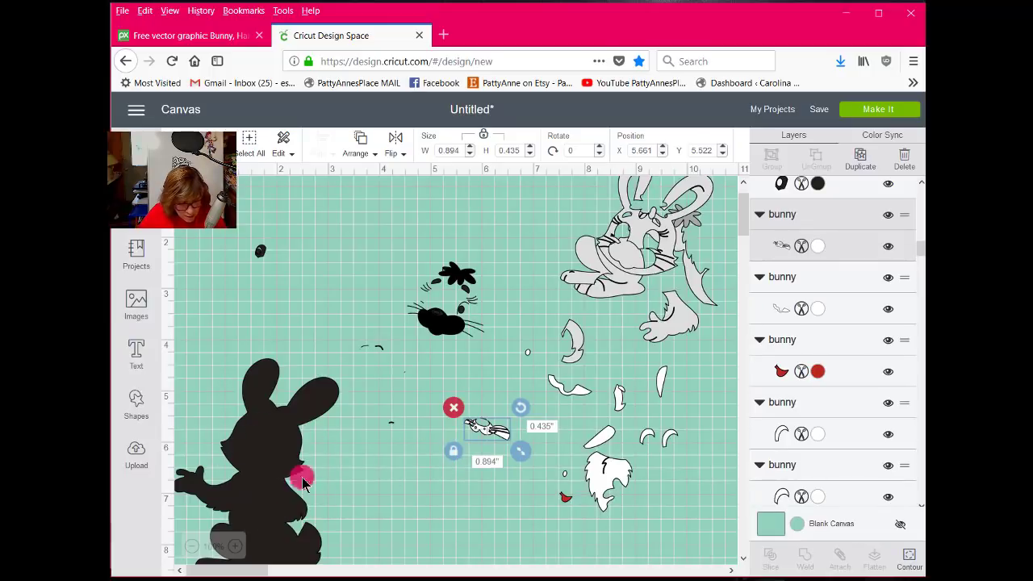
Delete the black facial details and the small leftover dashes and outline strokes scattered between the silhouette and the separated pieces.
left_click_drag(486, 371, 383, 231)
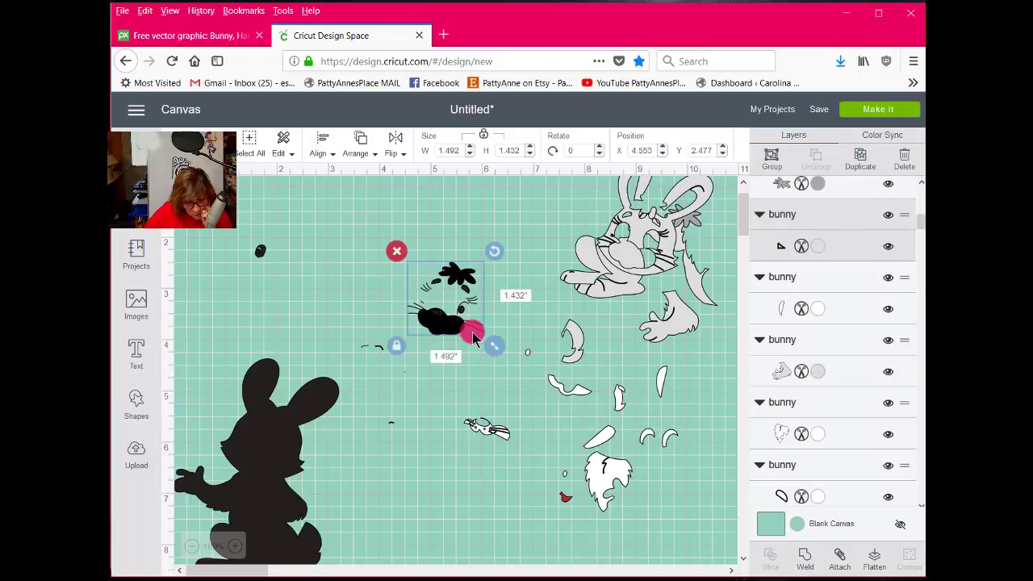
left_click(399, 252)
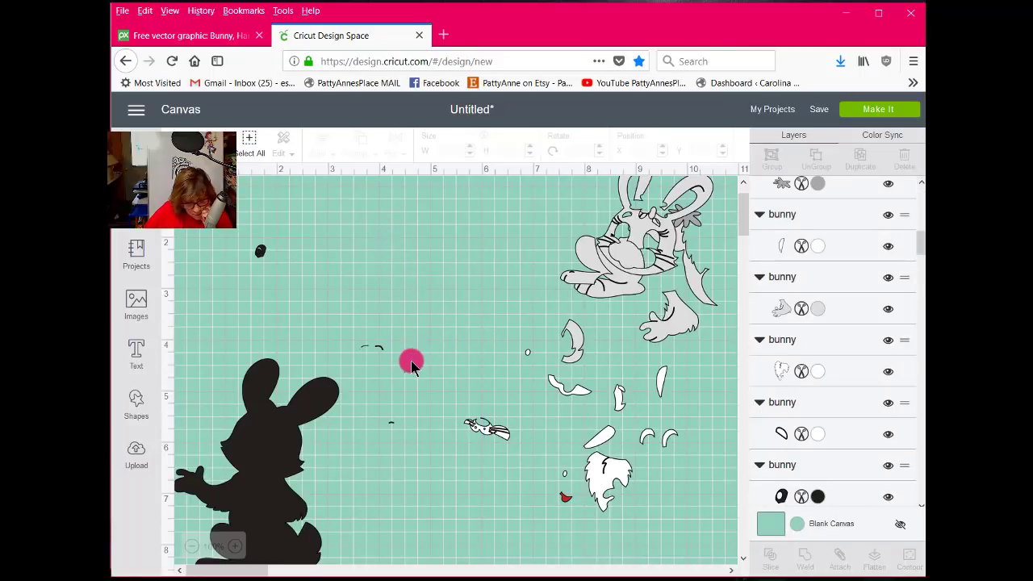
left_click(351, 339)
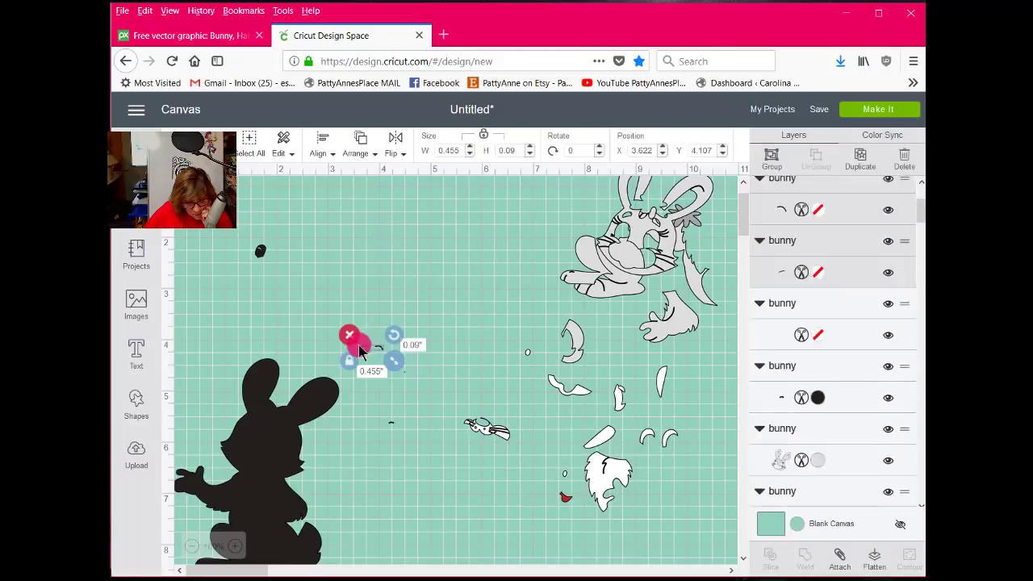
left_click(412, 384)
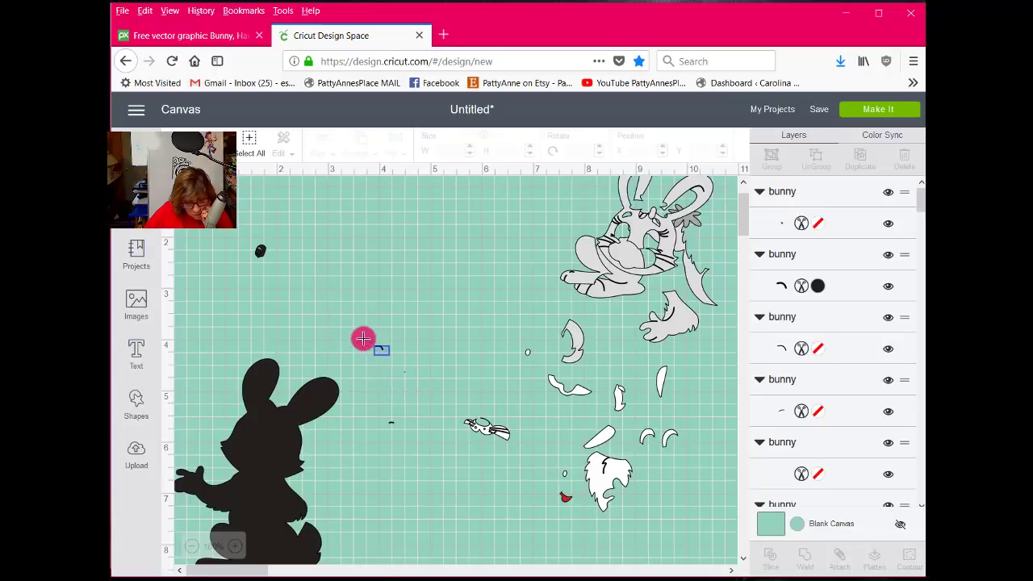
left_click(347, 326)
left_click(402, 390)
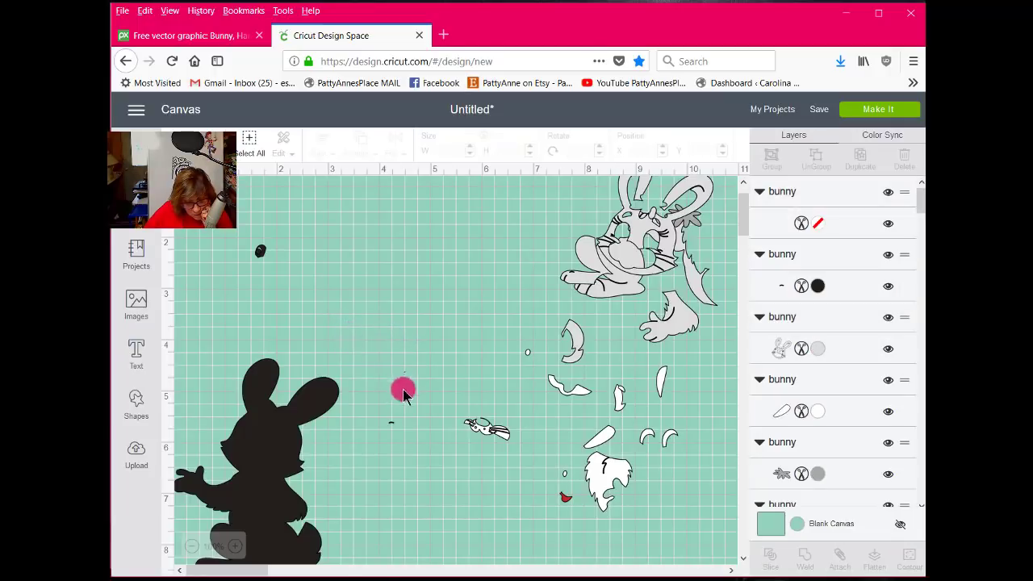
left_click(391, 421)
key("Delete")
Delete the small black piece above the silhouette and move the silhouette up beside the separated gray and white parts.
left_click_drag(231, 224, 365, 311)
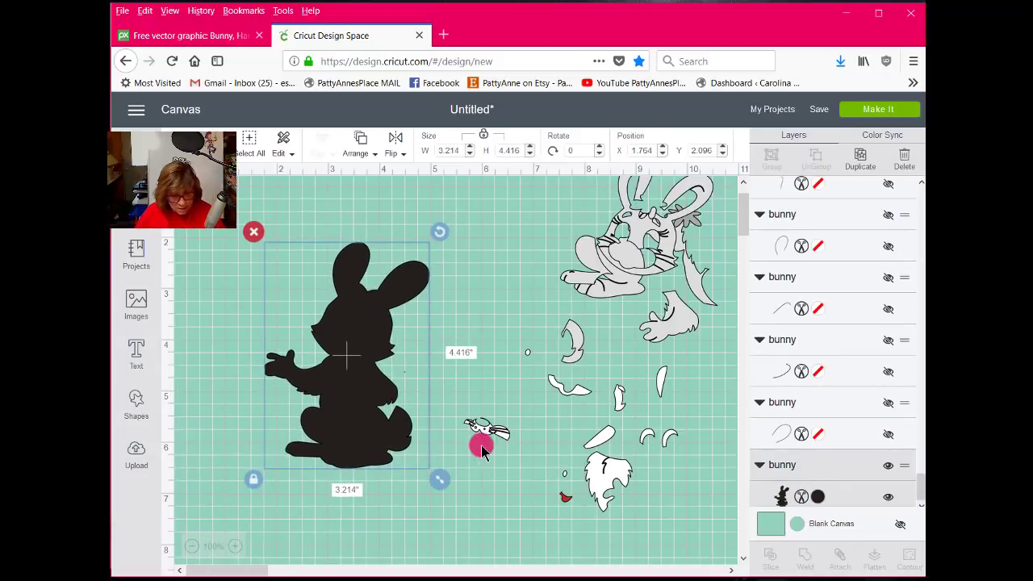
scroll(476, 429, "up", 1)
left_click_drag(228, 574, 200, 563)
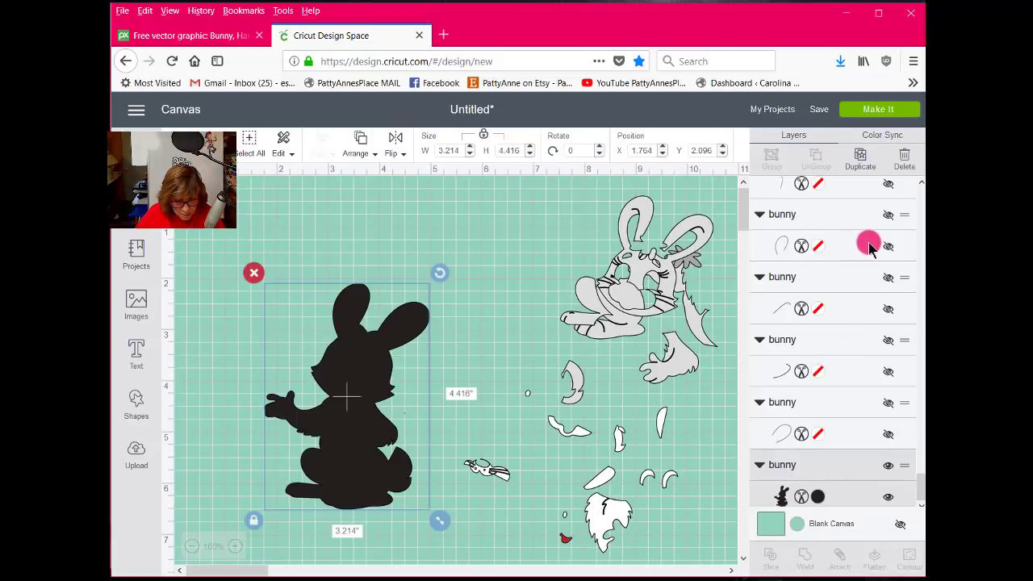
Open the cutting preview and examine how the bunny pieces are laid out on each of the five color mats.
left_click(890, 118)
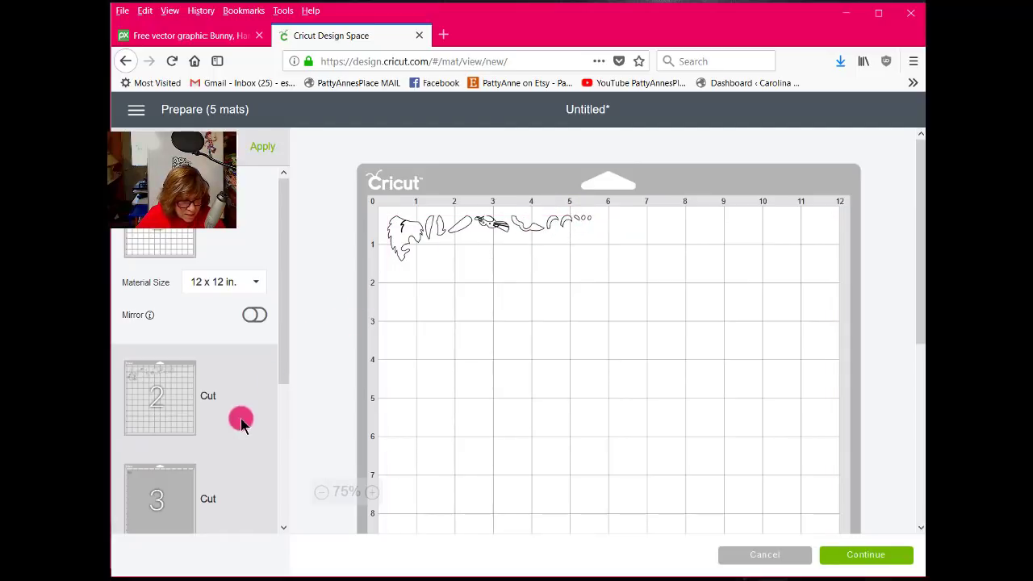
left_click(165, 423)
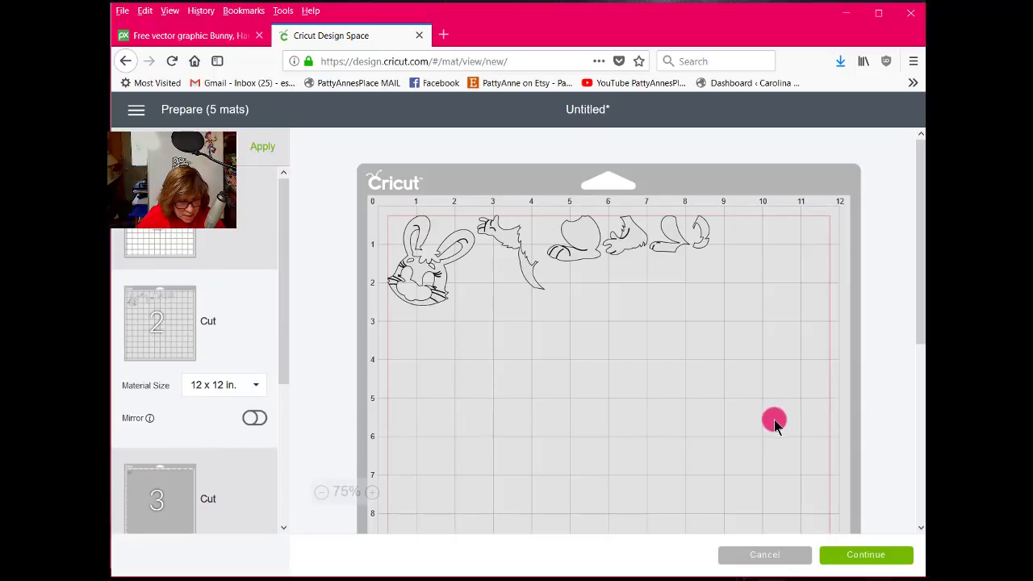
scroll(551, 330, "down", 3)
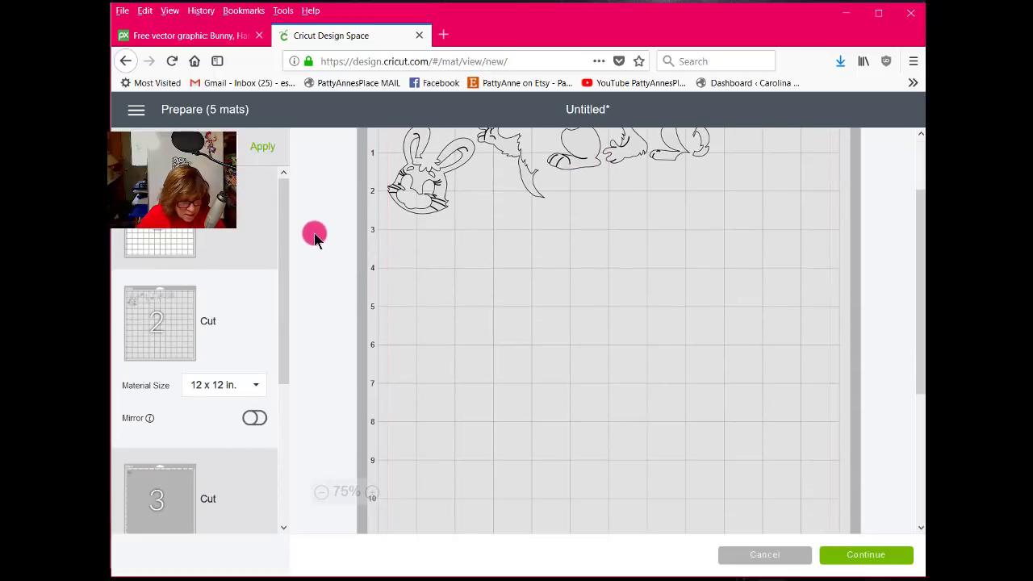
left_click_drag(286, 215, 253, 329)
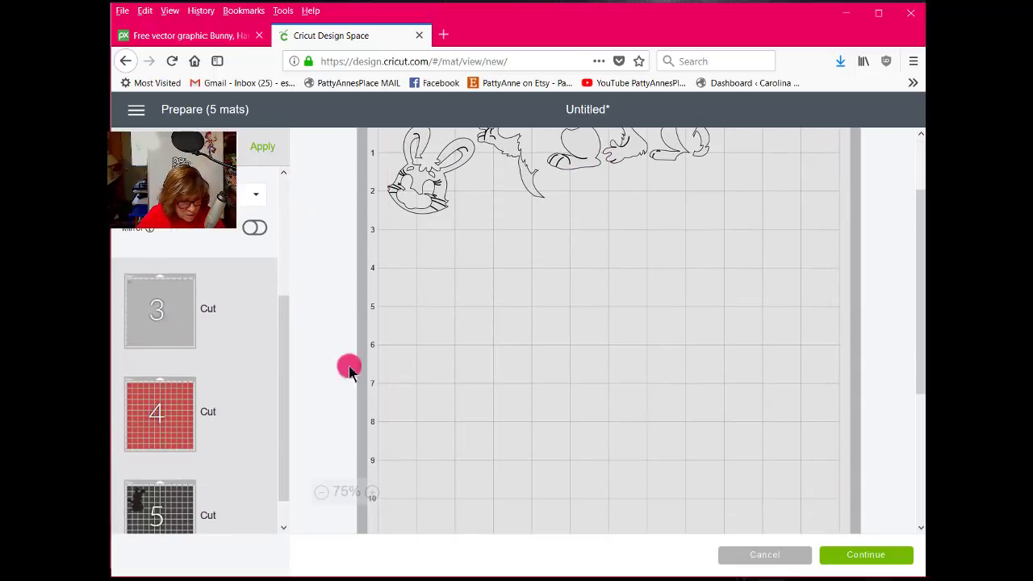
left_click(180, 318)
scroll(699, 409, "up", 4)
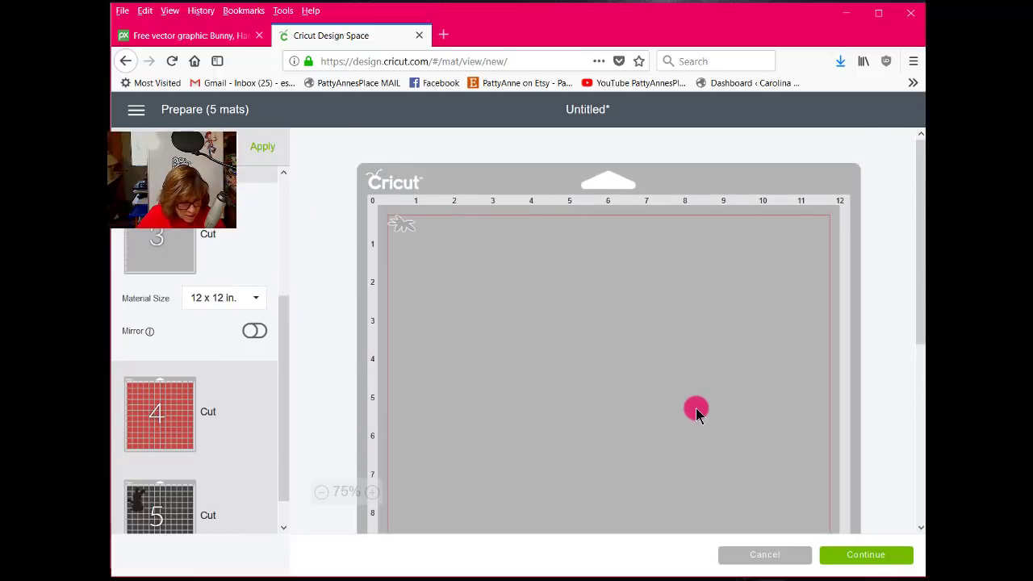
scroll(695, 409, "down", 3)
left_click(176, 413)
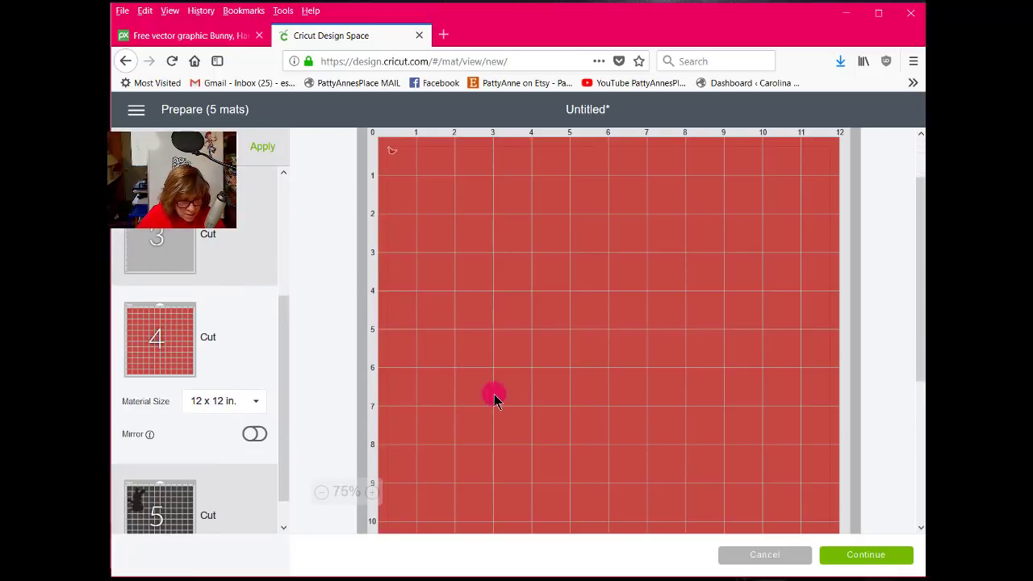
left_click(179, 521)
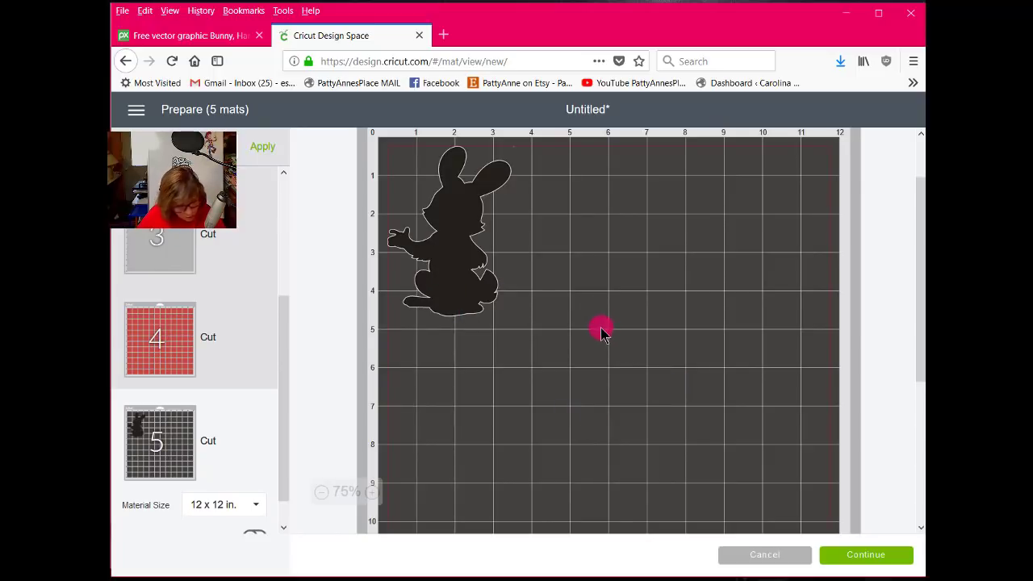
scroll(604, 337, "down", 3)
left_click_drag(283, 339, 313, 139)
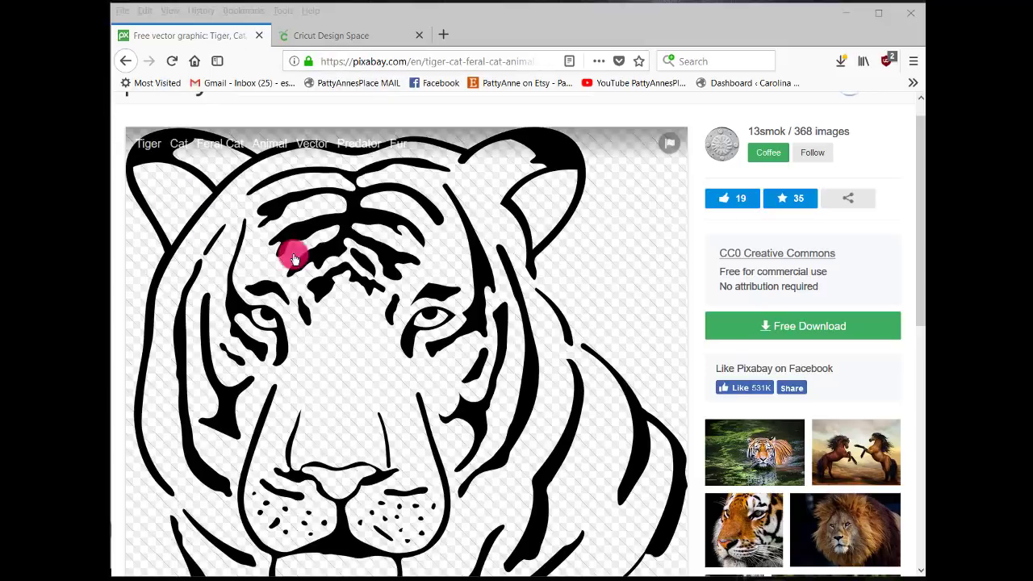
View the Pixabay tiger's SVG vector graphic at full size and examine its ears, stripes, eyes and muzzle.
left_click(799, 335)
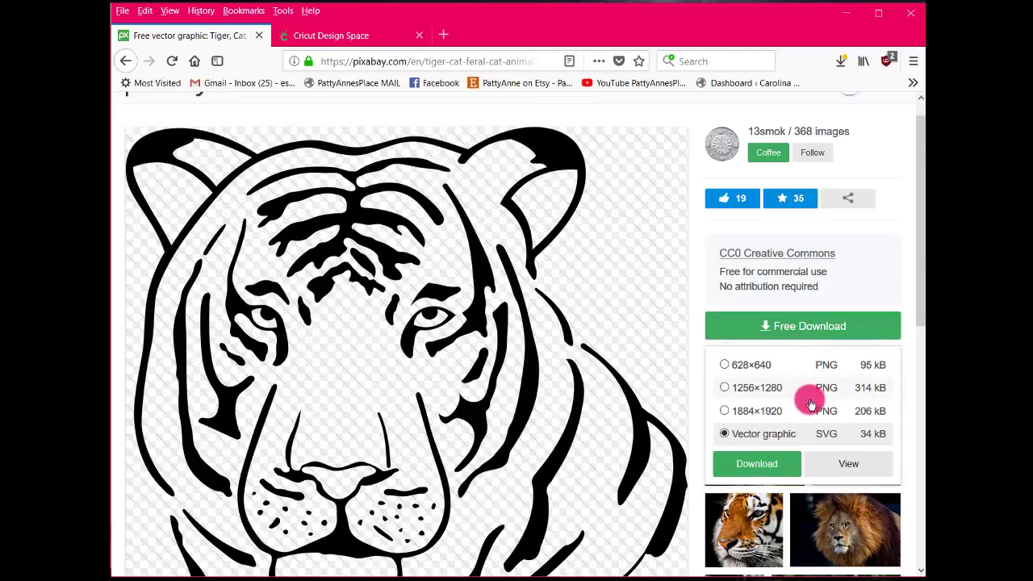
left_click(847, 469)
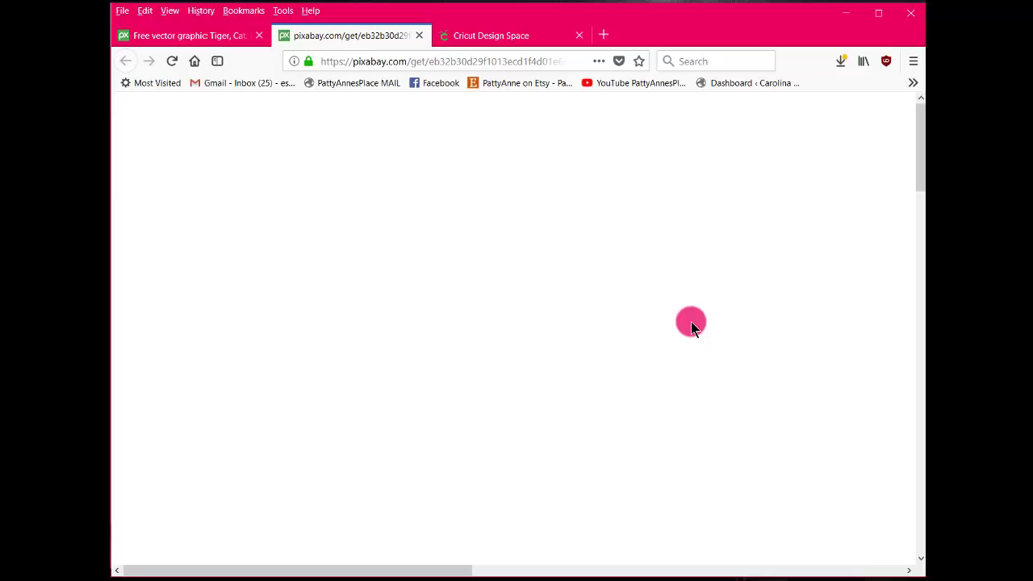
scroll(759, 373, "down", 5)
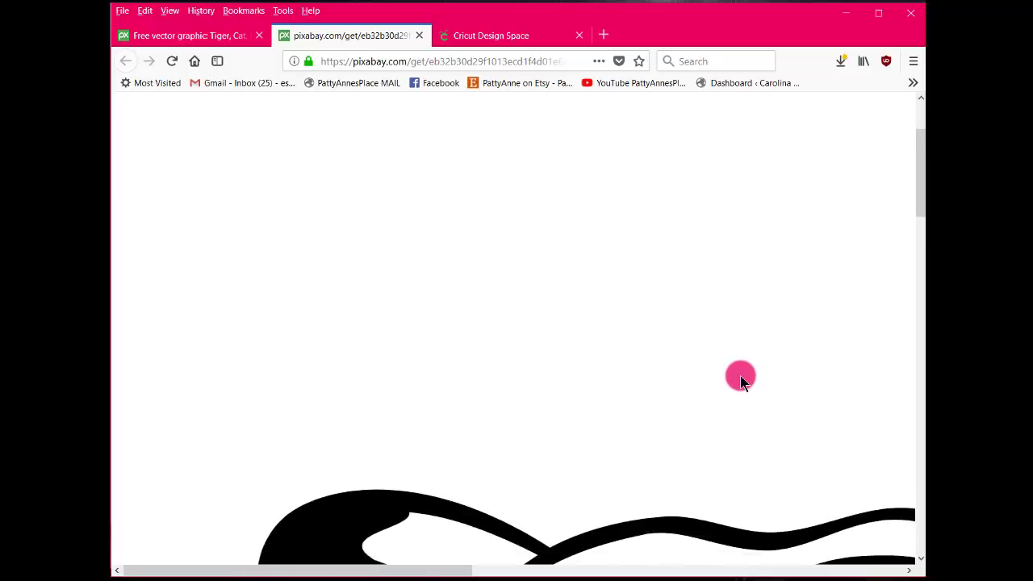
scroll(739, 383, "down", 5)
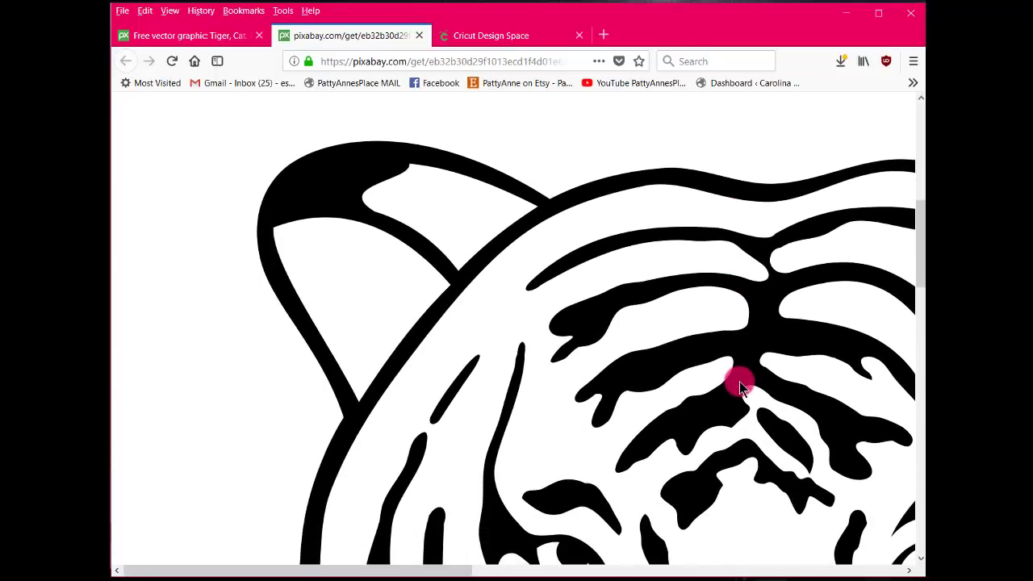
scroll(740, 384, "down", 7)
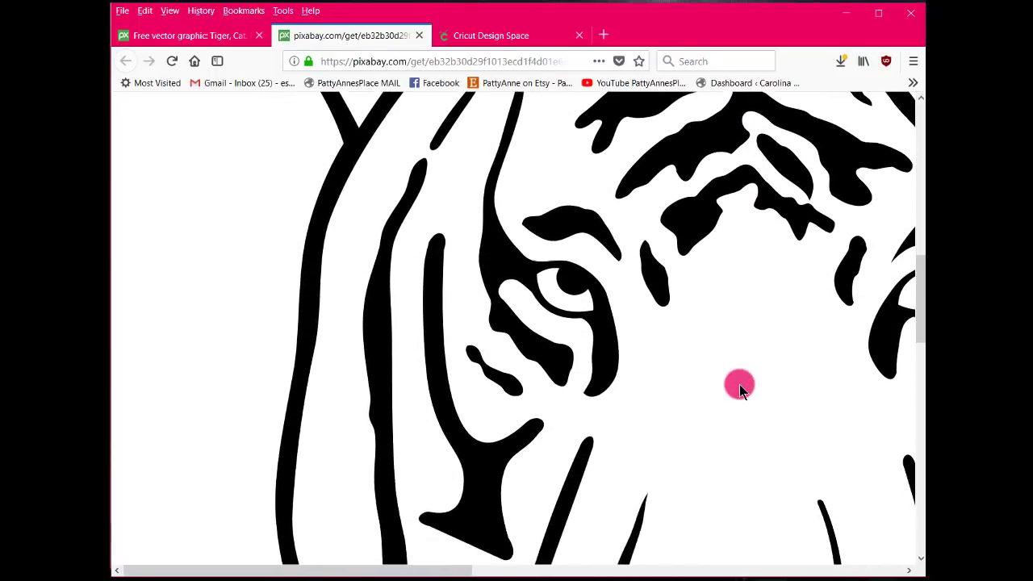
scroll(739, 384, "down", 7)
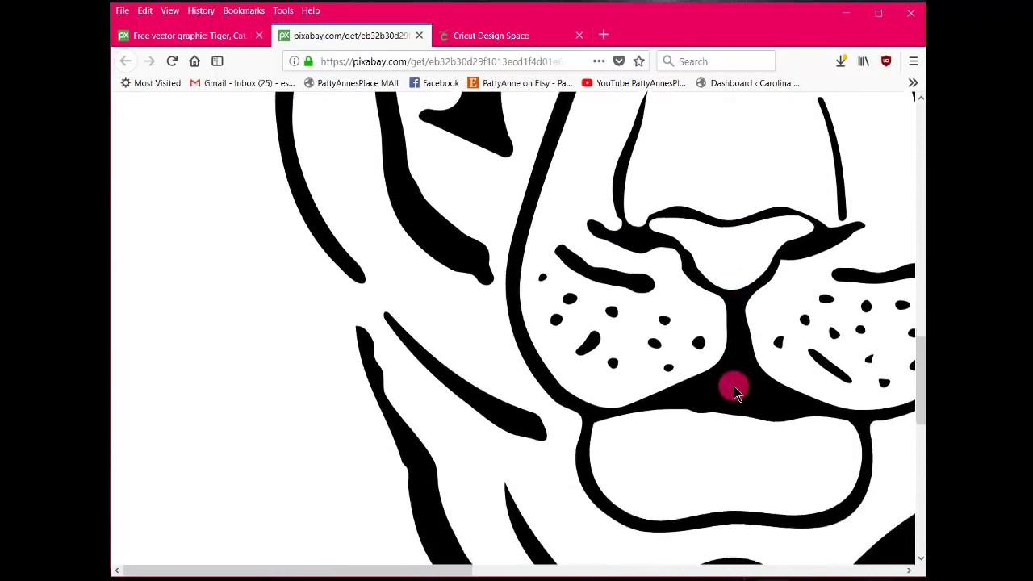
scroll(729, 391, "up", 8)
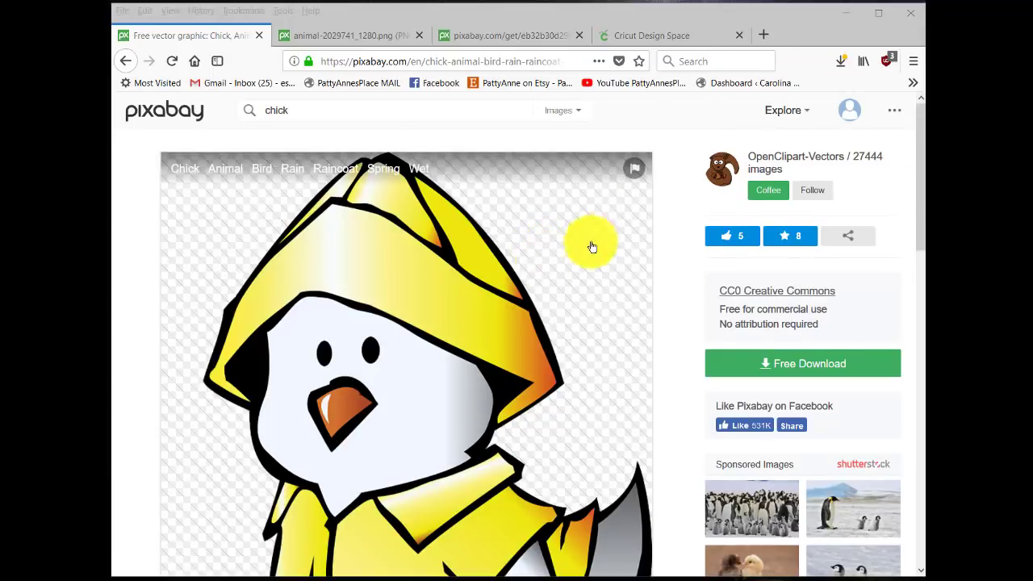
Examine the shading on the Pixabay raincoat chick graphic and show its download format options.
left_click_drag(921, 157, 851, 222)
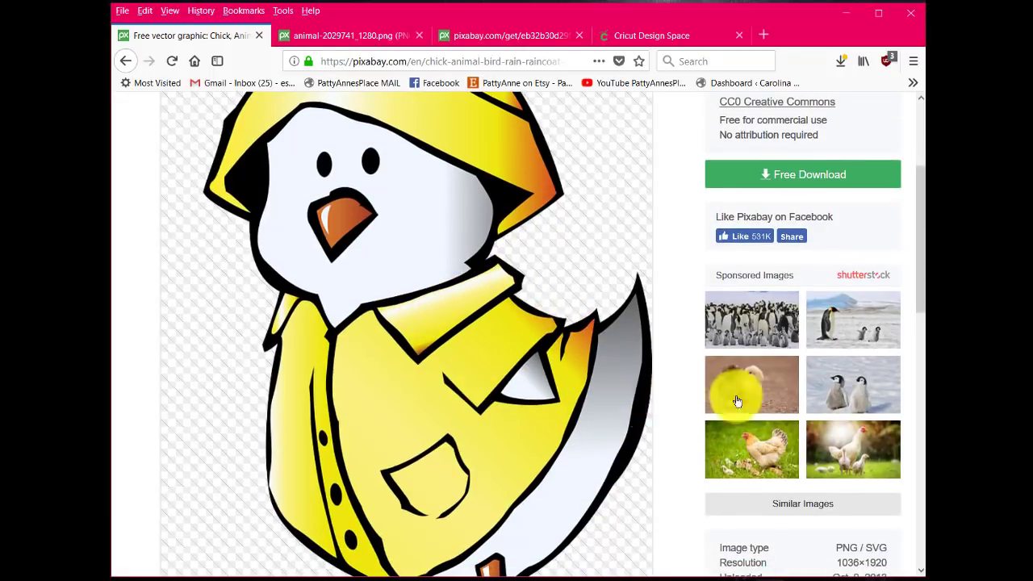
left_click_drag(920, 282, 853, 228)
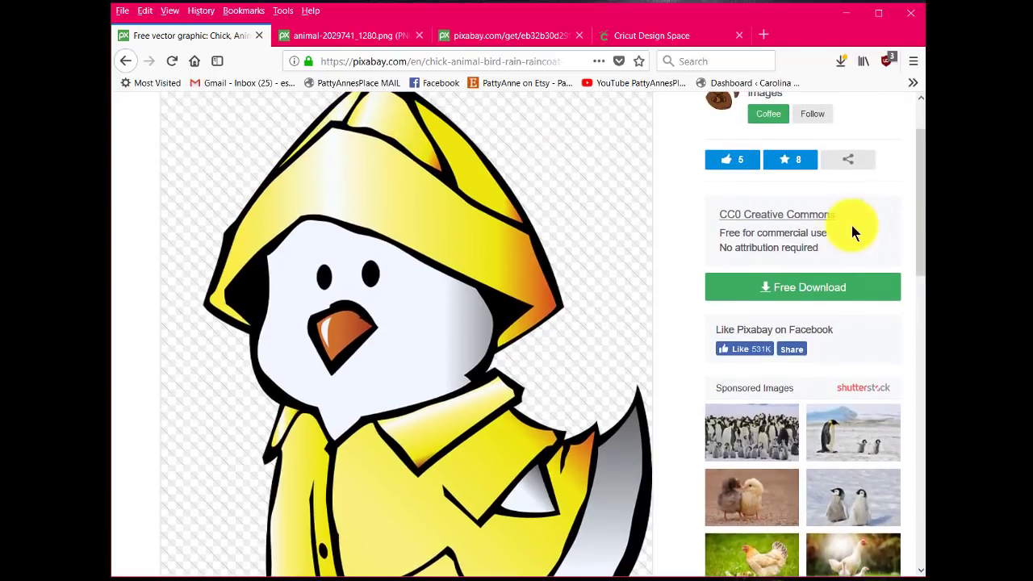
left_click(768, 288)
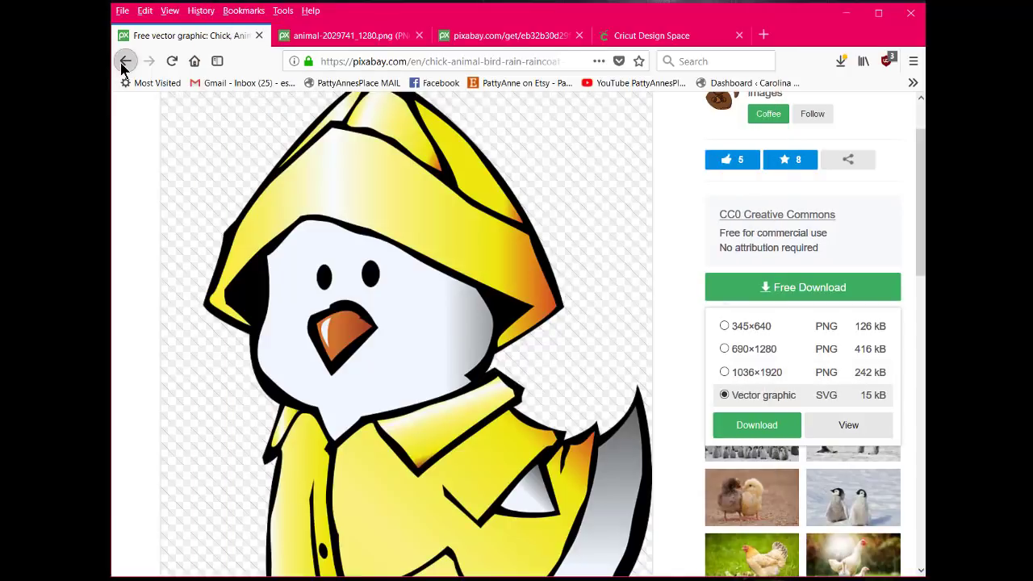
Return to the chick search results, browse the vector graphics for color and shading styles, and open the yellow chick catching a worm.
left_click(126, 62)
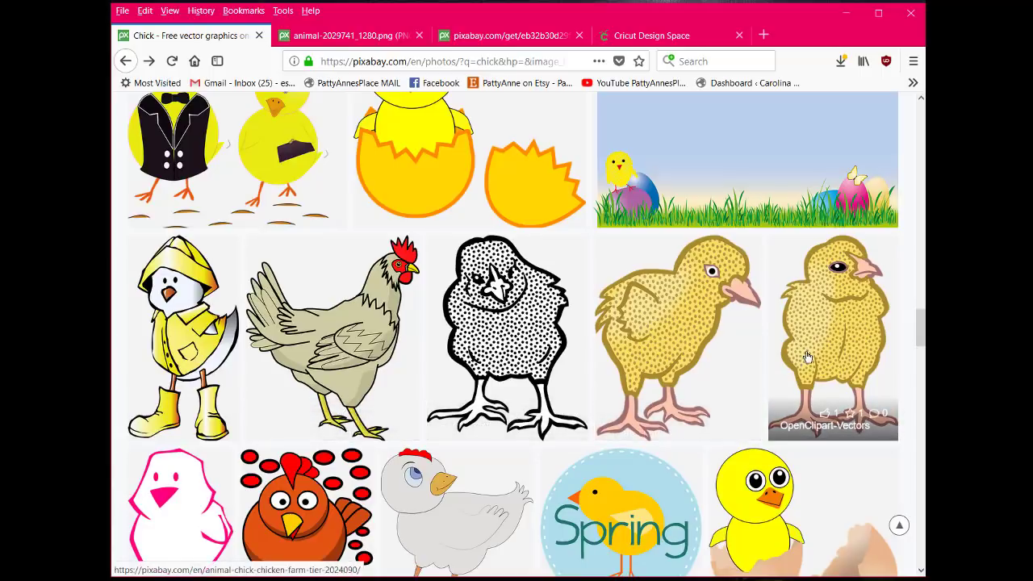
scroll(802, 360, "down", 1)
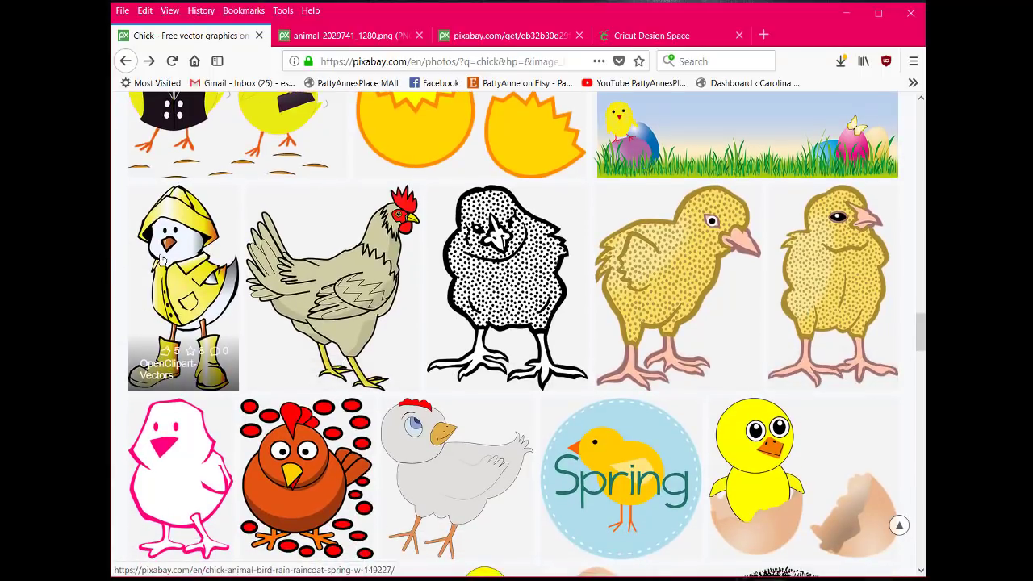
scroll(755, 303, "down", 2)
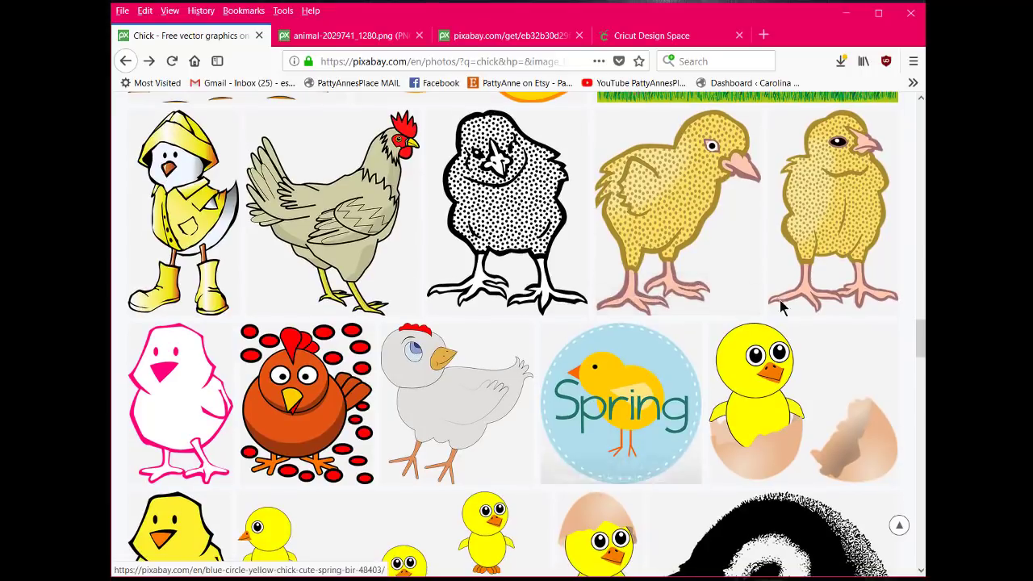
scroll(847, 287, "down", 3)
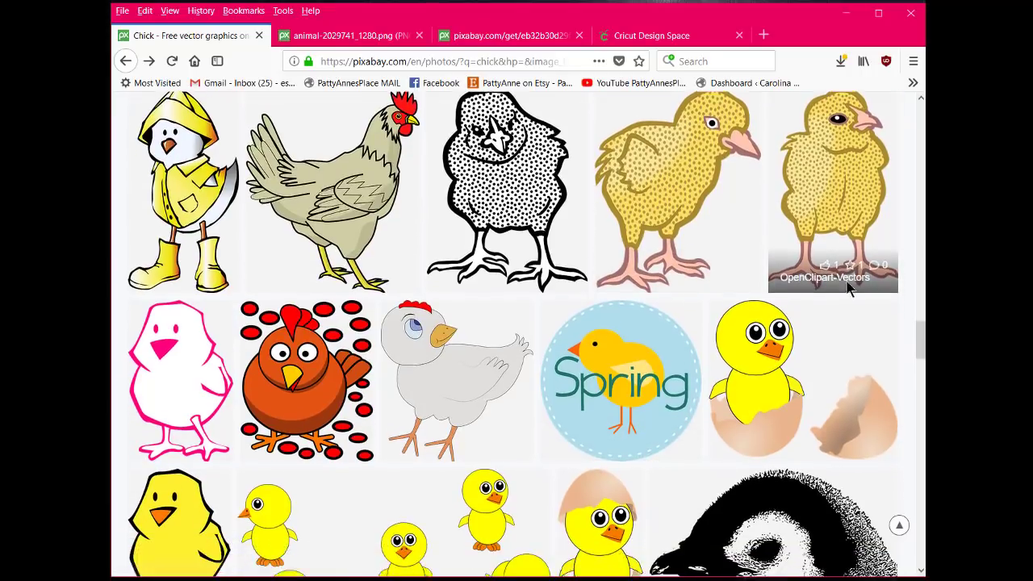
scroll(851, 291, "down", 5)
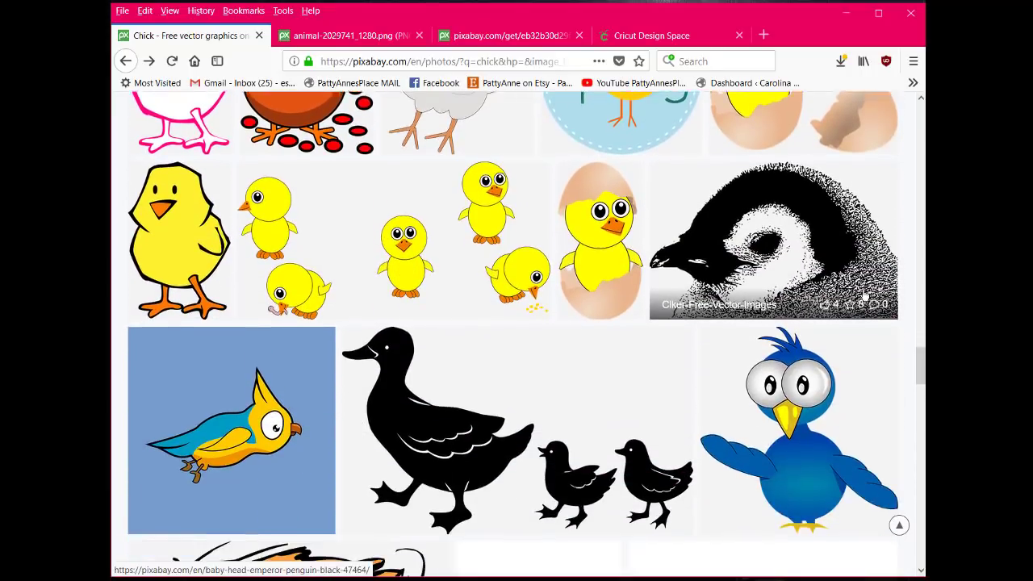
scroll(864, 301, "down", 3)
scroll(864, 300, "down", 3)
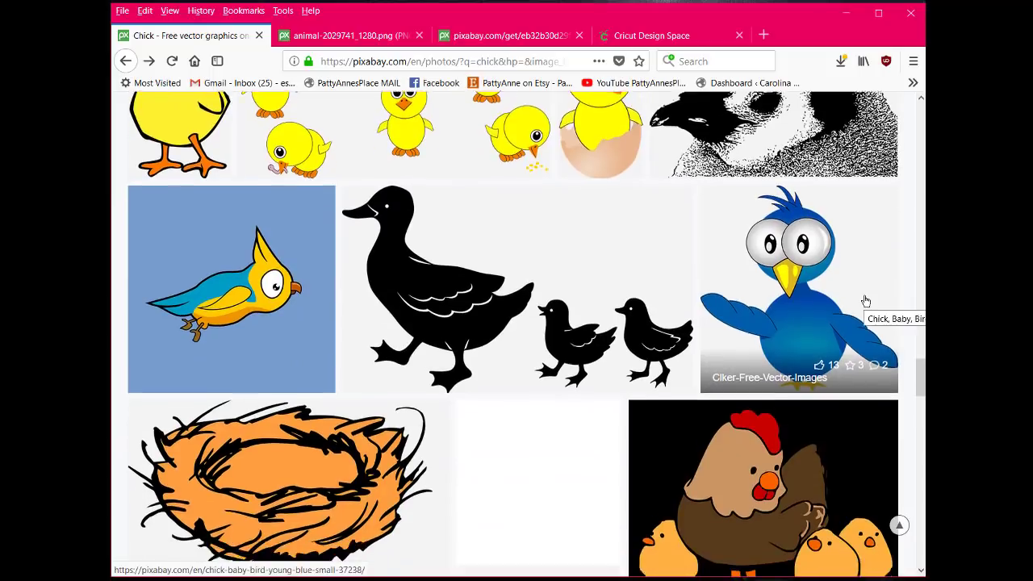
scroll(865, 302, "down", 6)
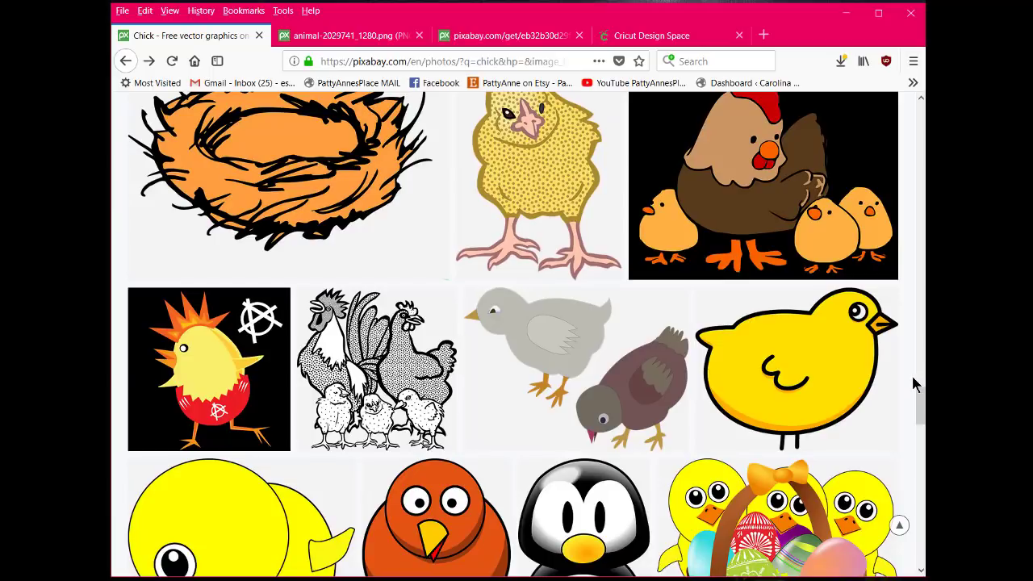
scroll(896, 389, "down", 5)
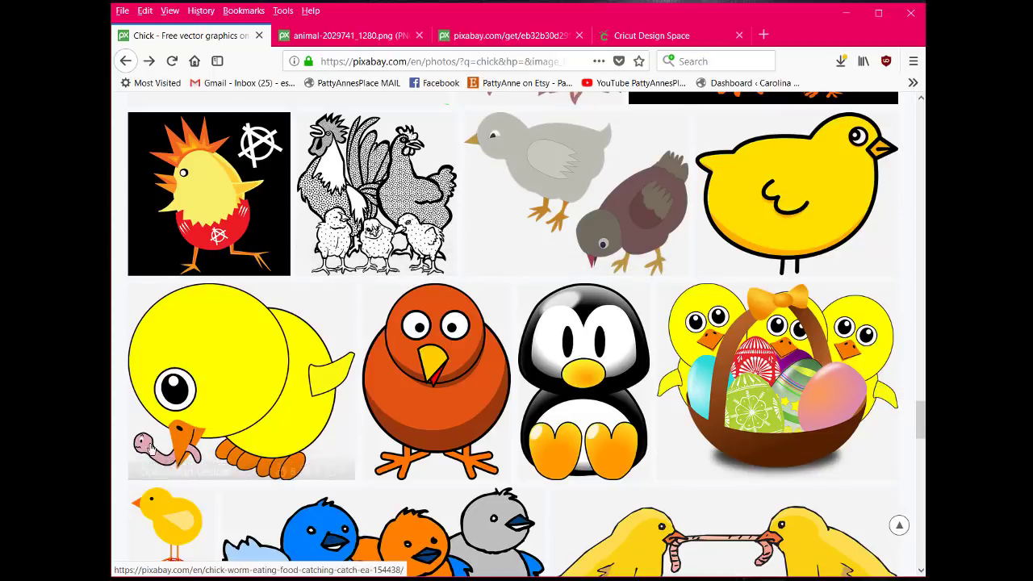
left_click(238, 382)
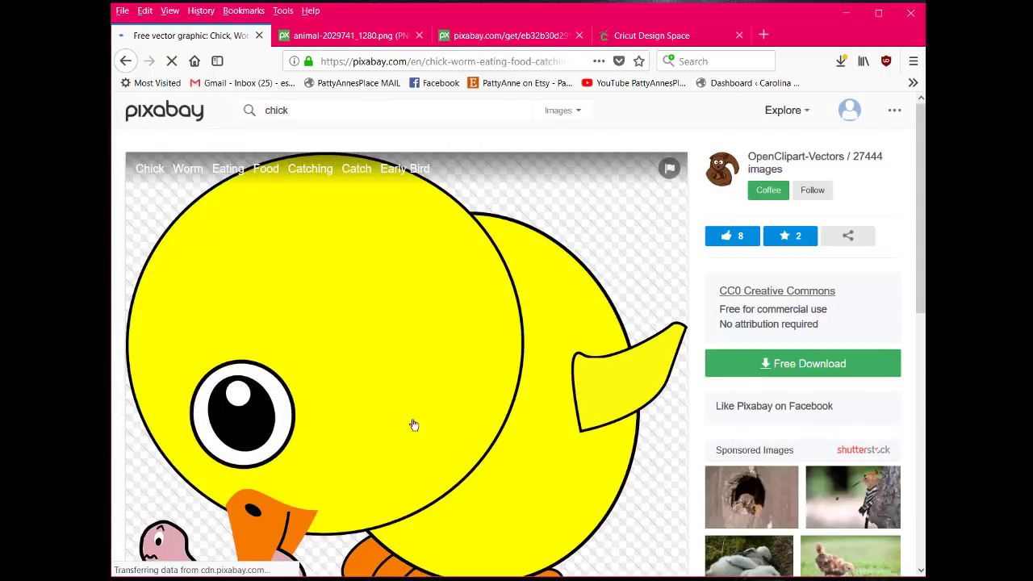
scroll(503, 323, "down", 3)
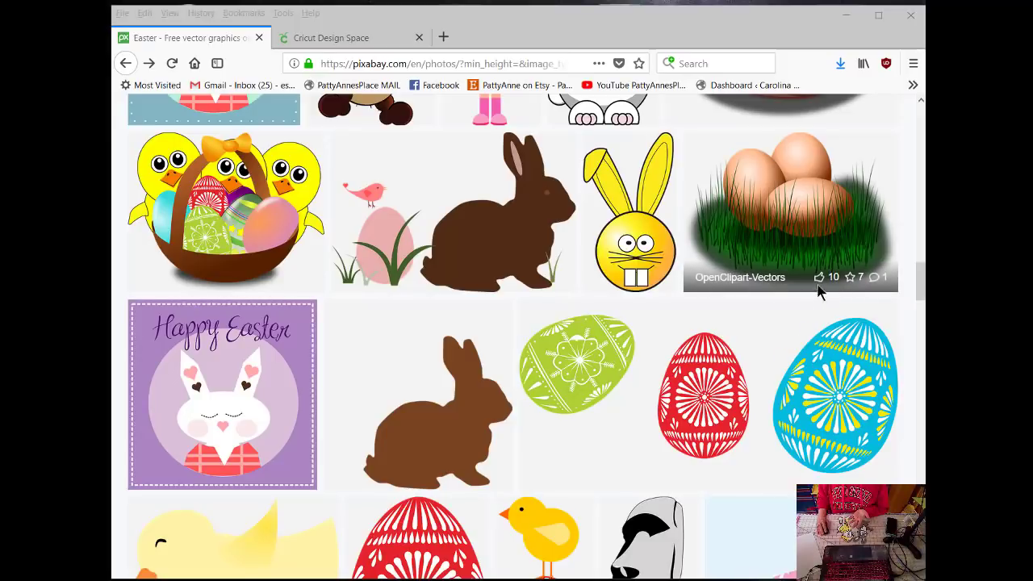
Browse the Easter vector graphics results, comparing the shading, flat colors and outlines of the eggs, bunnies, chicks and baskets for cutting.
left_click_drag(918, 277, 921, 362)
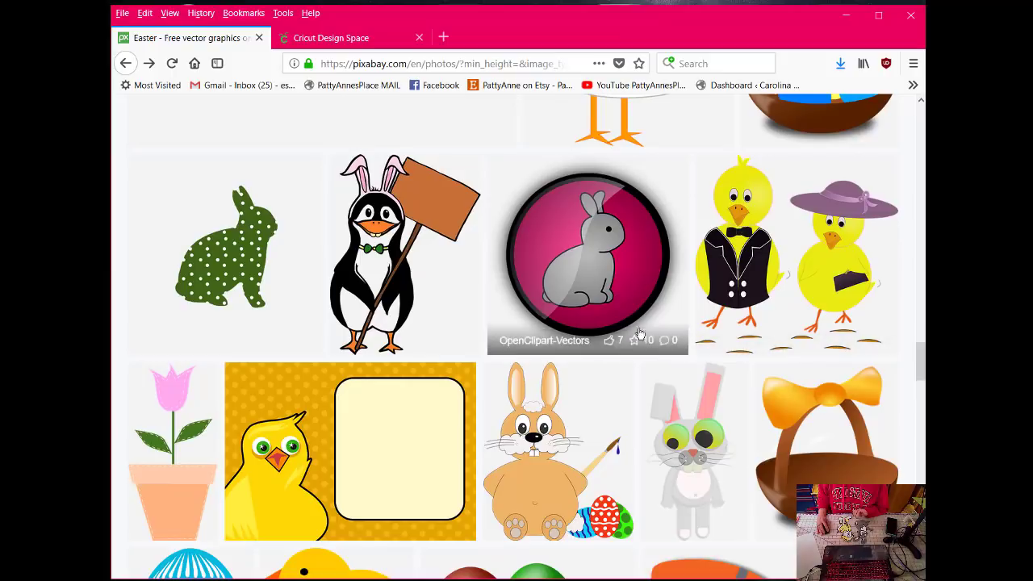
scroll(812, 387, "down", 5)
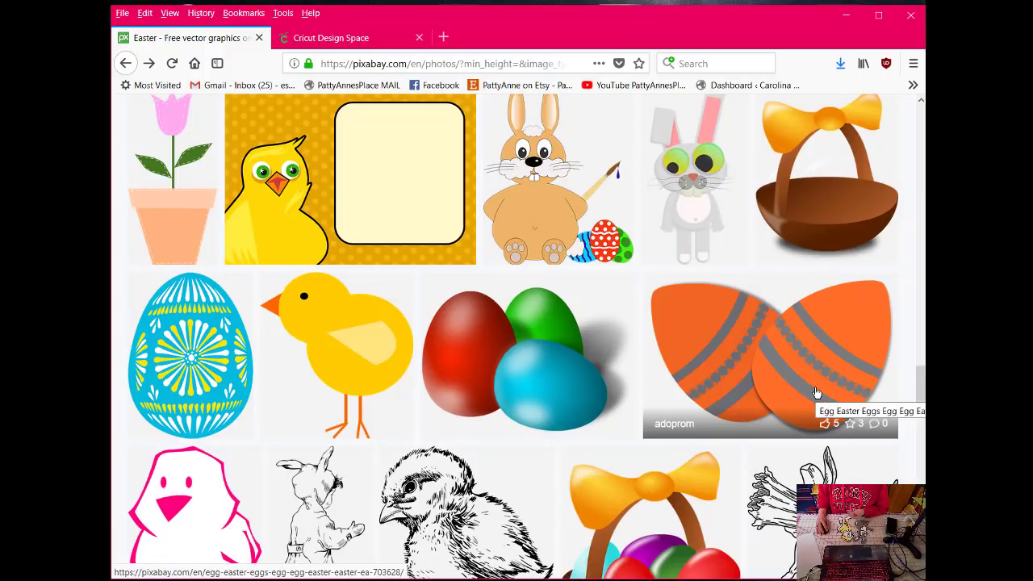
scroll(761, 358, "down", 3)
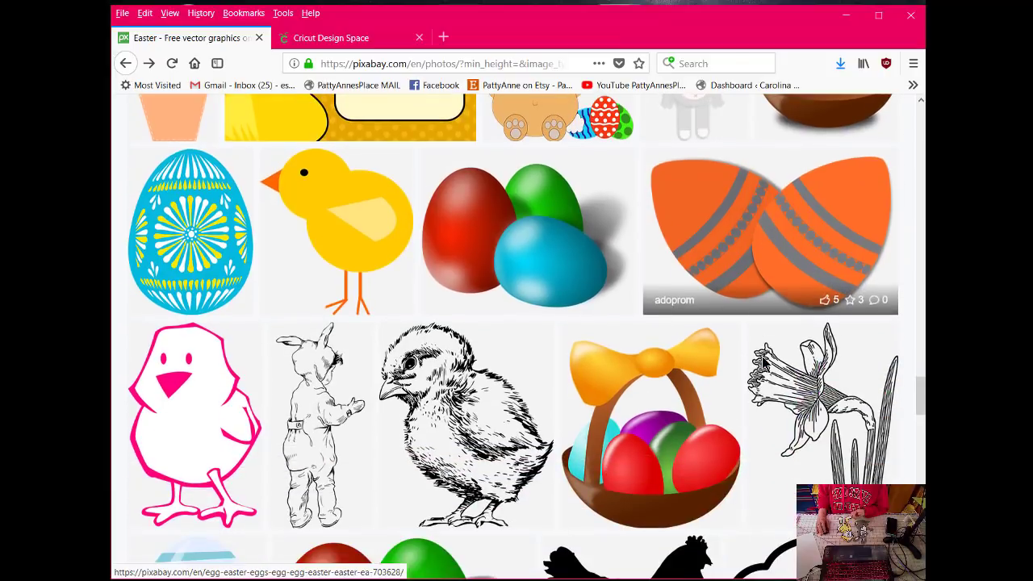
scroll(844, 399, "down", 3)
scroll(844, 400, "down", 3)
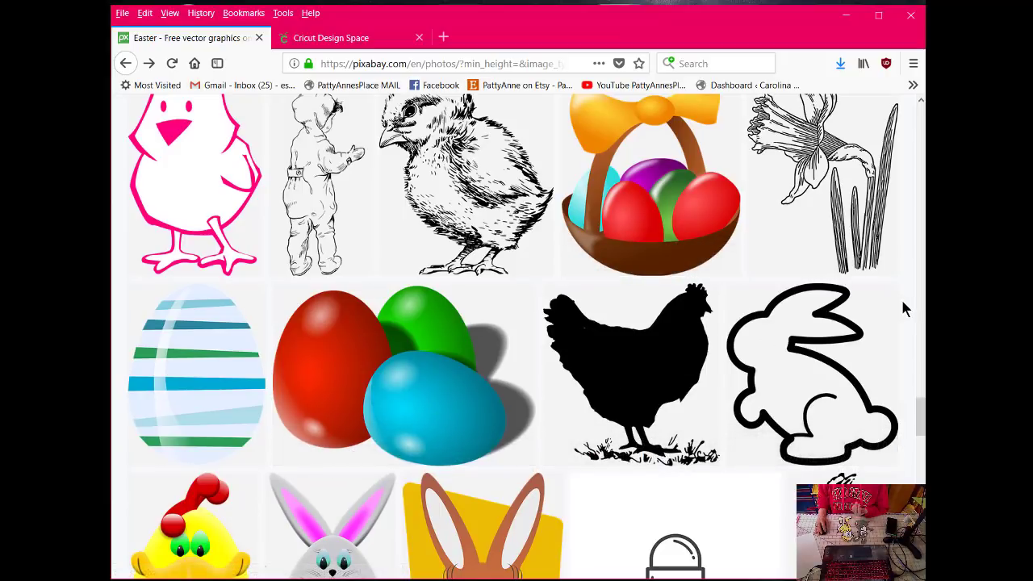
scroll(888, 302, "down", 5)
scroll(612, 369, "down", 2)
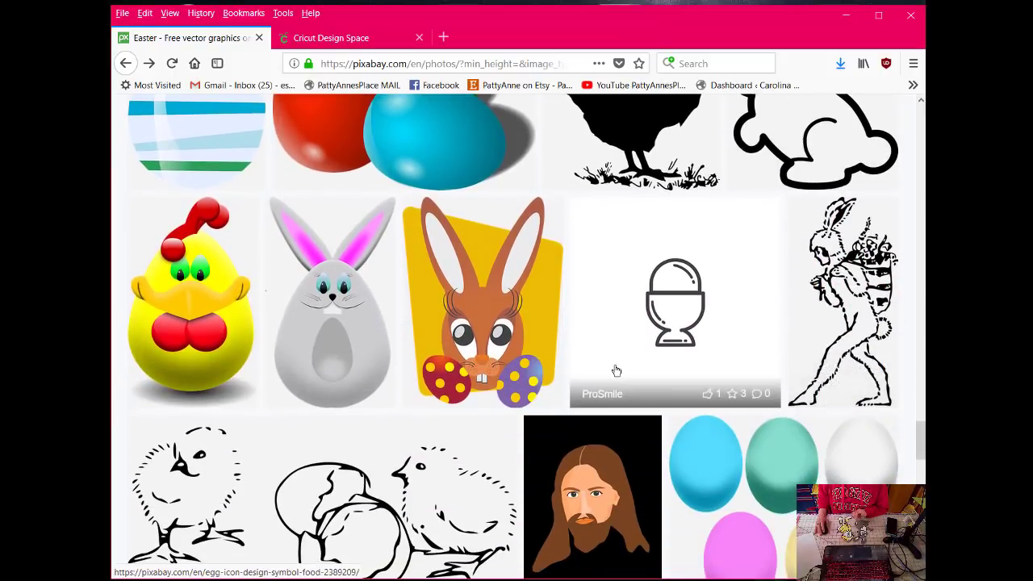
scroll(563, 404, "down", 3)
scroll(419, 406, "down", 6)
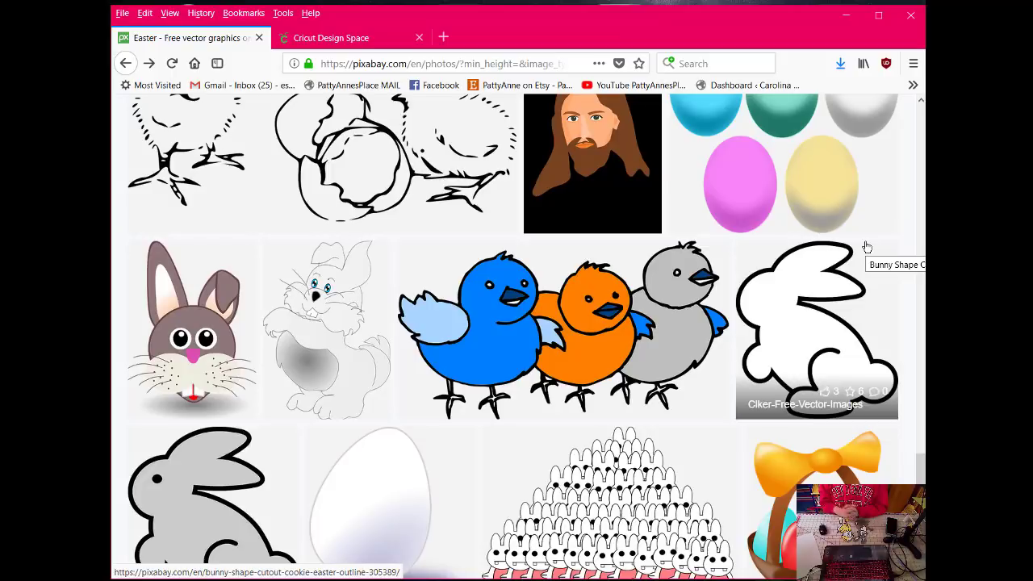
scroll(819, 263, "down", 5)
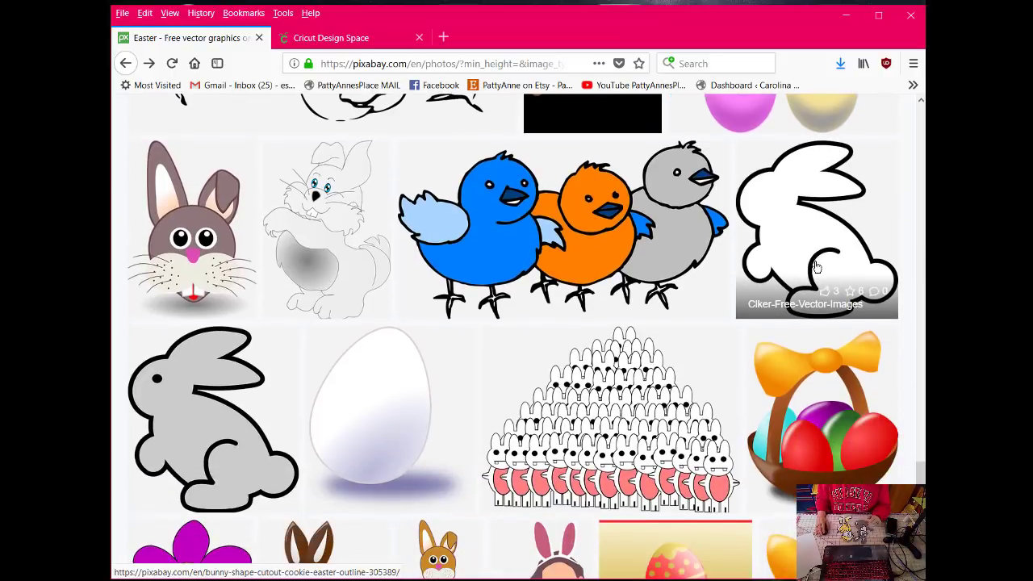
scroll(807, 310, "down", 3)
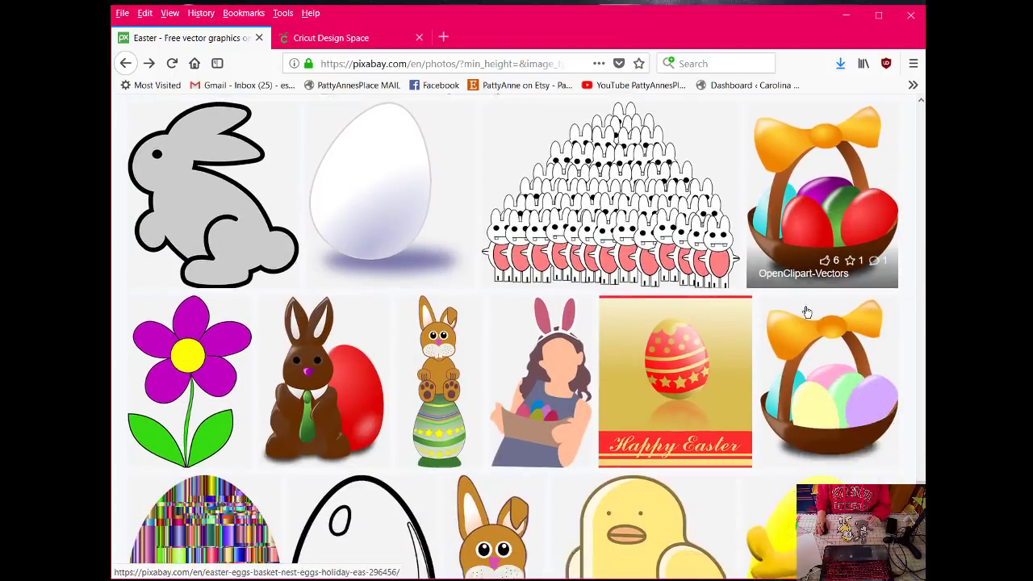
scroll(808, 313, "down", 6)
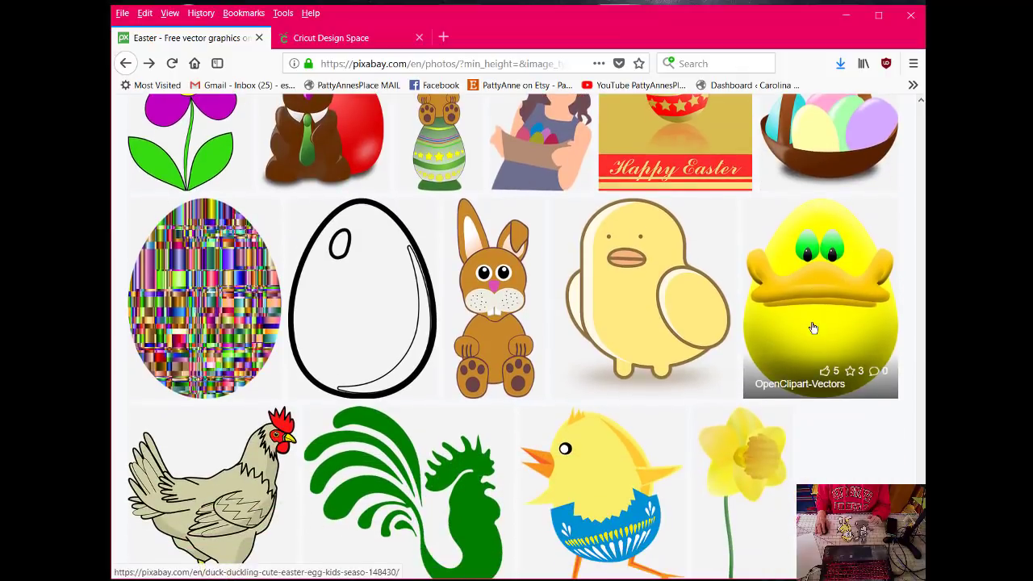